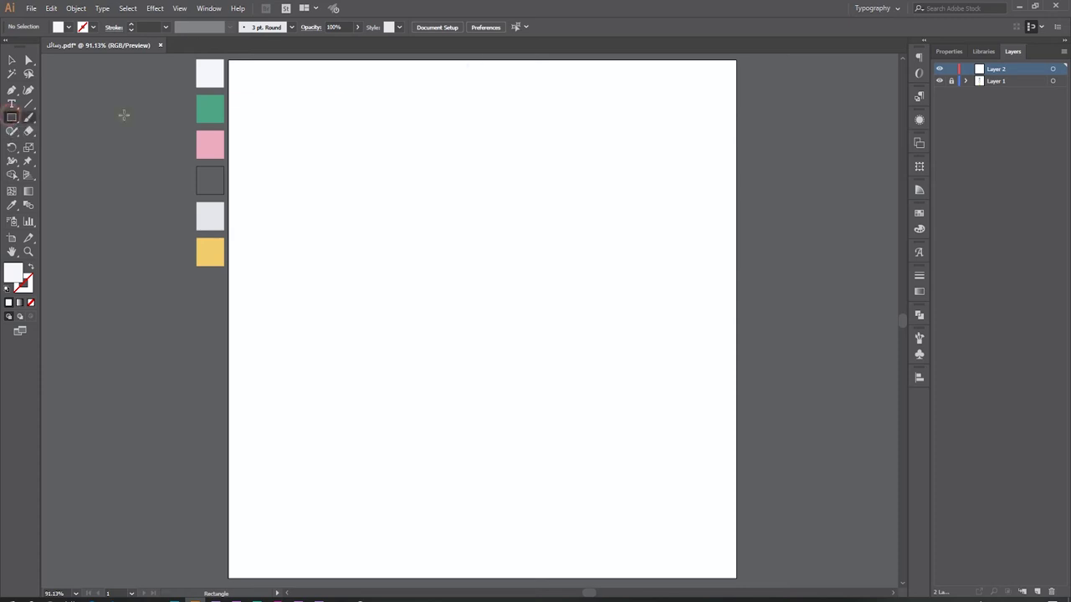
Step: Fill the artboard with a 1000 px pale off-white rectangle, lock Layer 2, and add Layer 3
{"action": "mouse_move", "coordinate": [736, 59]}
{"action": "left_mouse_down"}
{"action": "mouse_move", "coordinate": [333, 497]}
{"action": "mouse_move", "coordinate": [229, 578]}
{"action": "left_mouse_up"}
{"action": "left_click", "coordinate": [13, 206]}
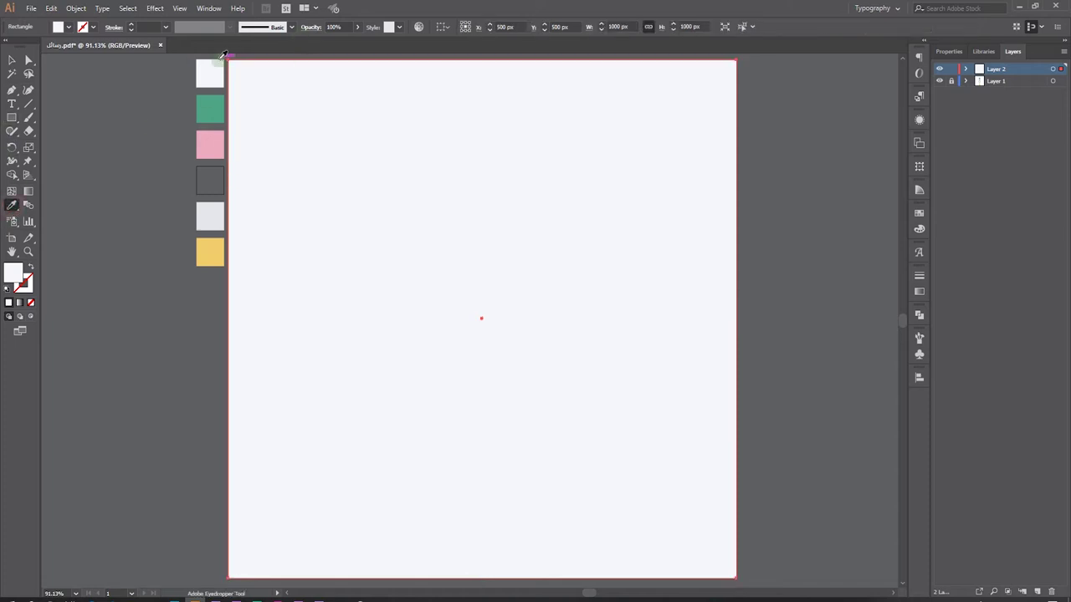
{"action": "left_click", "coordinate": [952, 69]}
{"action": "left_click", "coordinate": [1037, 592]}
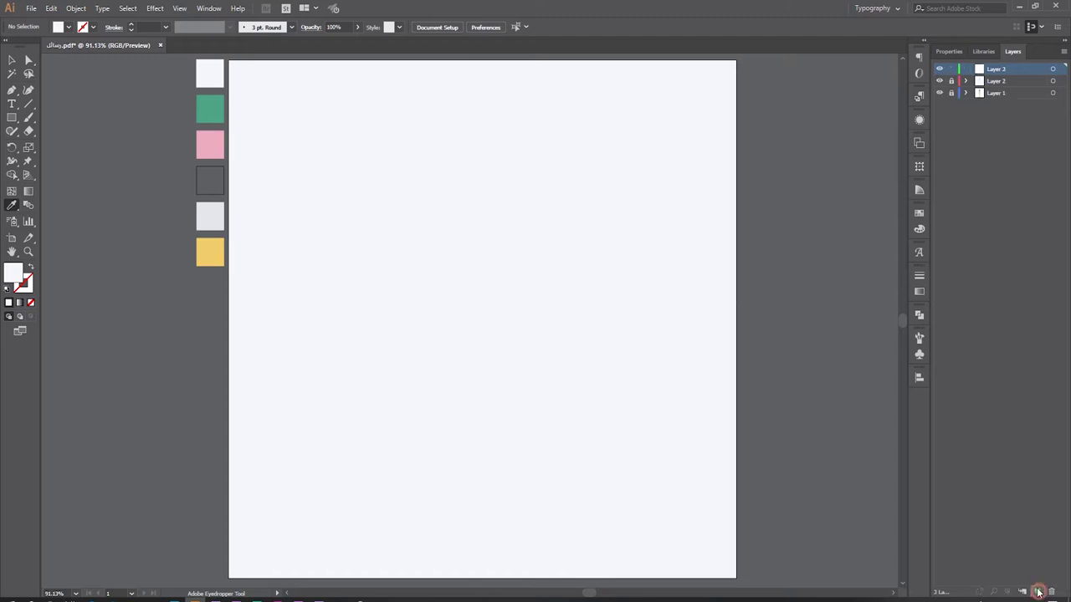
{"action": "left_click", "coordinate": [27, 104]}
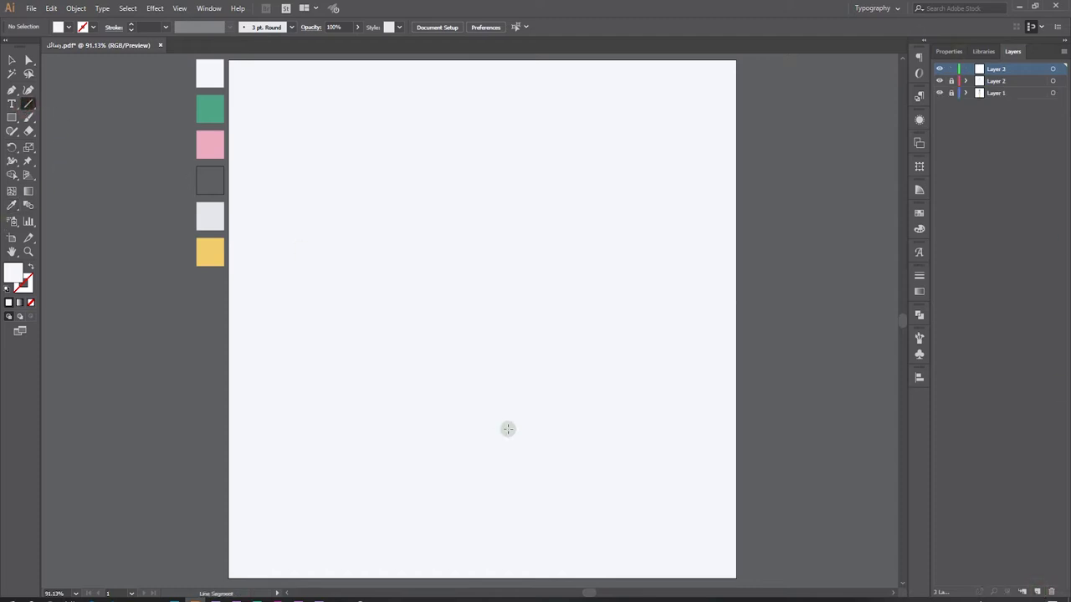
Step: Draw a long horizontal line near the artboard bottom and colour it dark grey
{"action": "scroll", "coordinate": [625, 512], "scroll_direction": "down", "scroll_amount": 1}
{"action": "left_click_drag", "start_coordinate": [685, 509], "coordinate": [351, 508]}
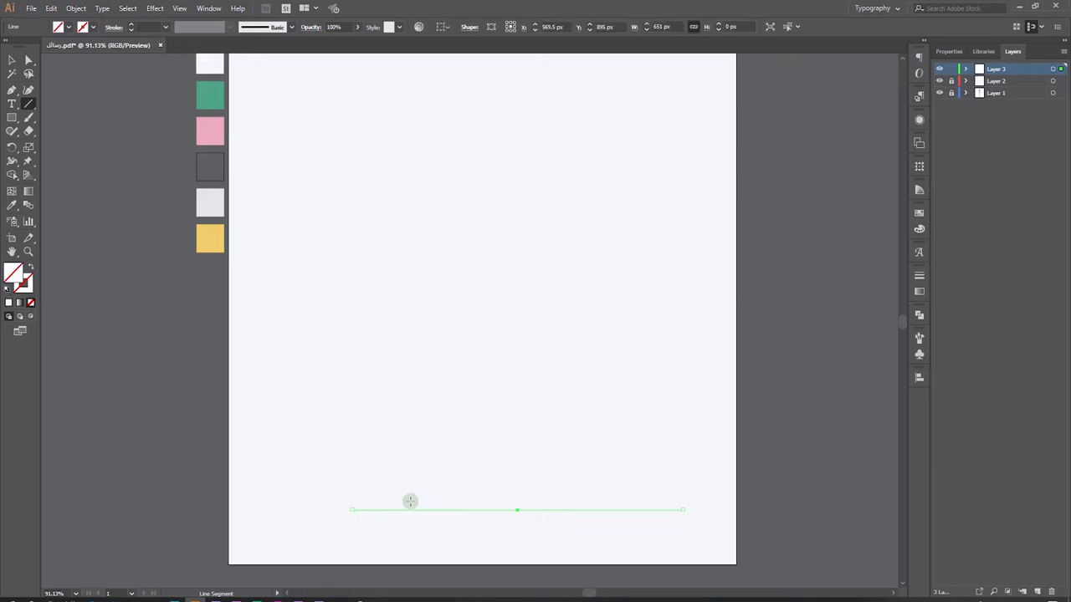
{"action": "left_click", "coordinate": [12, 206]}
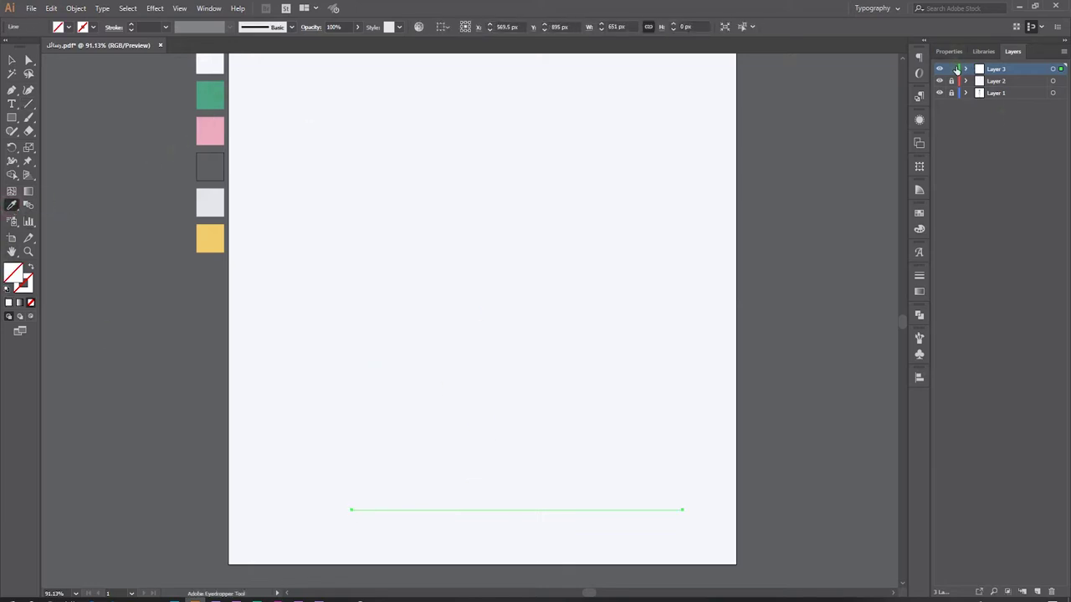
{"action": "left_click", "coordinate": [206, 152]}
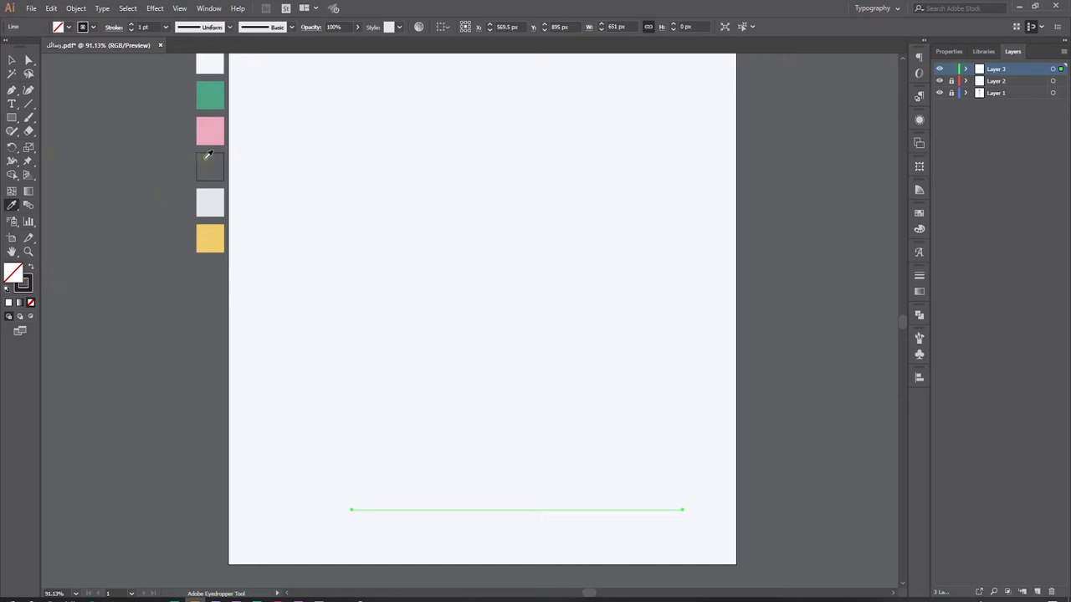
Step: Deselect the line and show the rulers with the red centre guides
{"action": "left_click", "coordinate": [11, 61]}
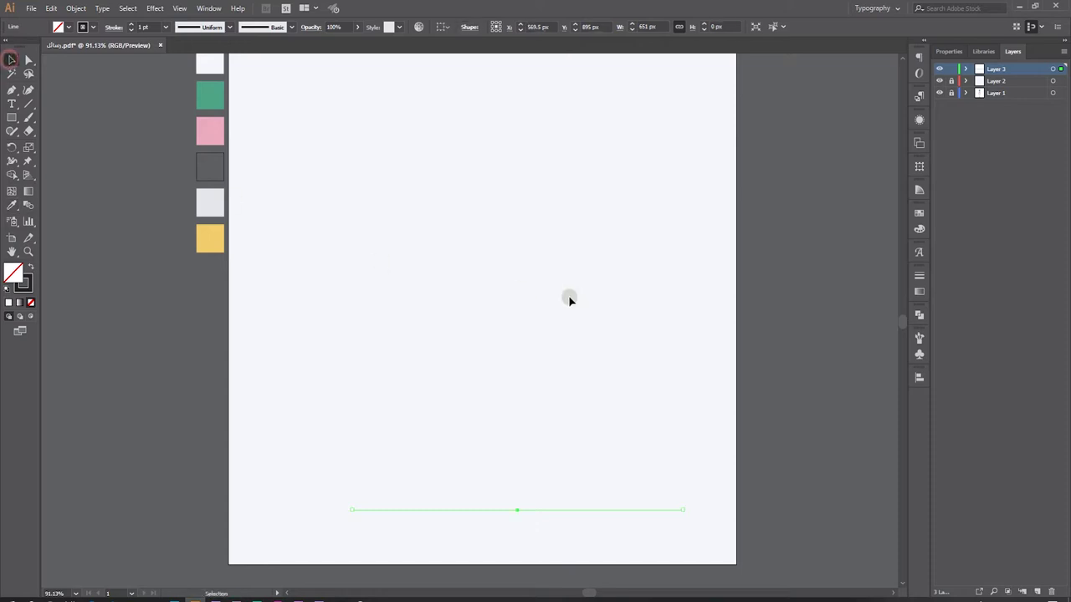
{"action": "left_click", "coordinate": [739, 488]}
{"action": "left_click_drag", "start_coordinate": [640, 473], "coordinate": [506, 560]}
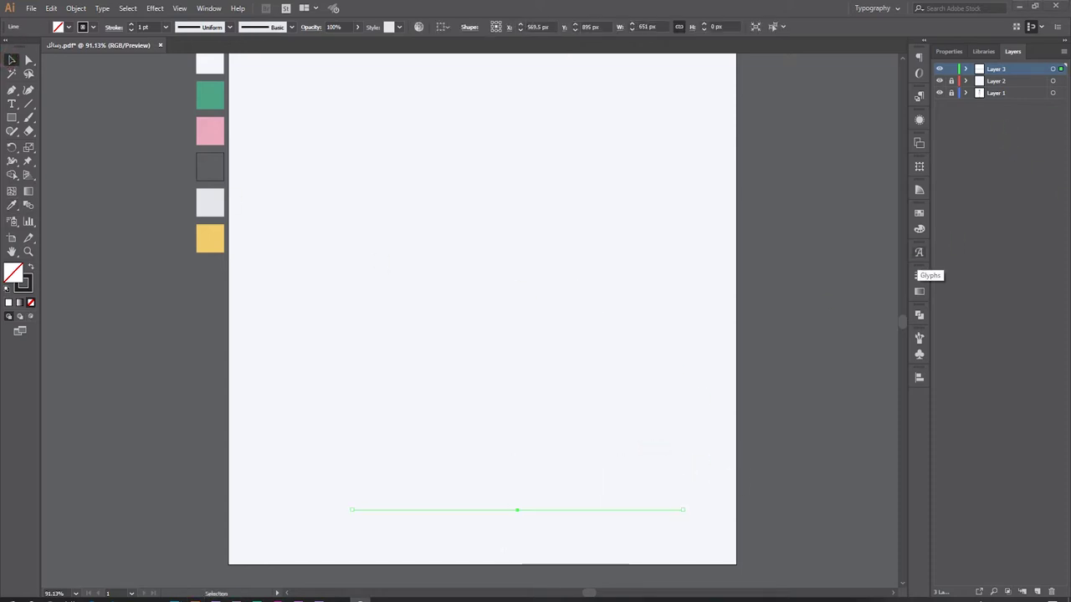
{"action": "key", "text": "ctrl+shift+a"}
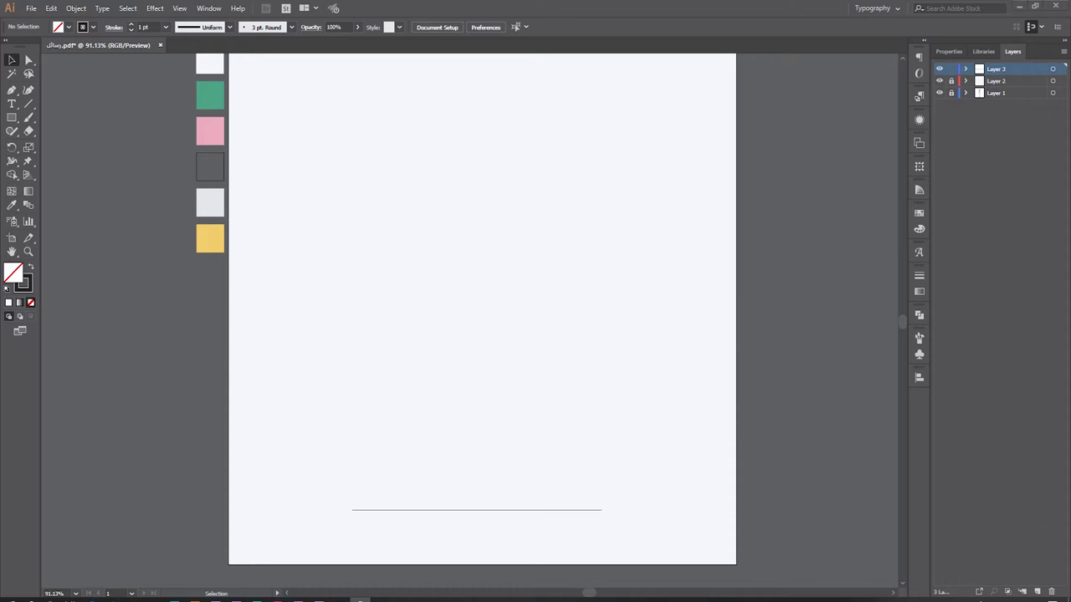
{"action": "key", "text": "ctrl+r"}
{"action": "scroll", "coordinate": [572, 382], "scroll_direction": "down", "scroll_amount": 1}
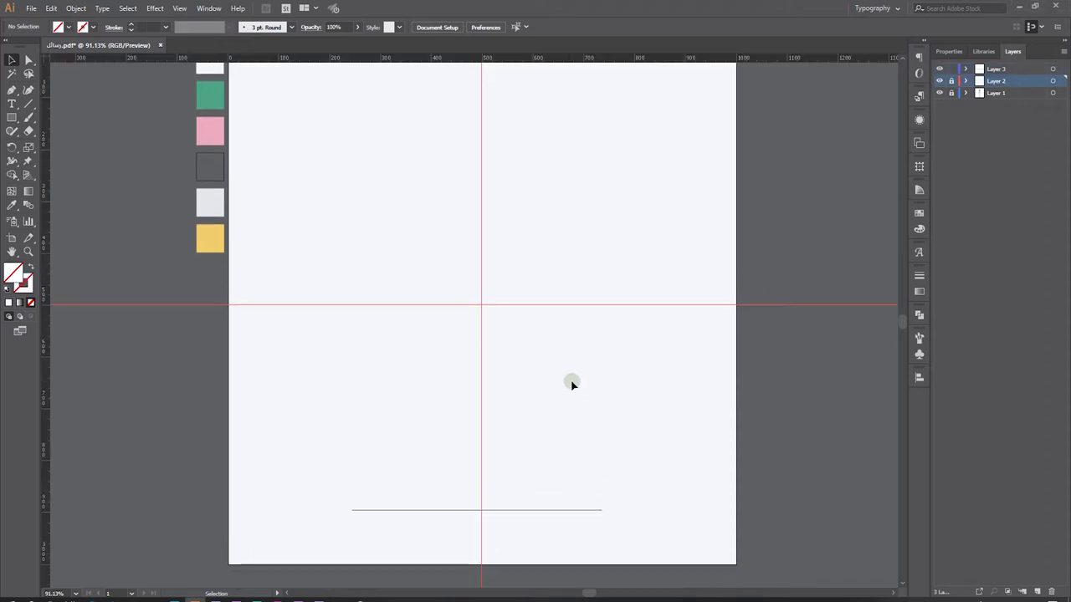
Step: Centre the long bottom line on the vertical guide
{"action": "left_click_drag", "start_coordinate": [718, 483], "coordinate": [334, 548]}
{"action": "left_click_drag", "start_coordinate": [538, 512], "coordinate": [543, 494]}
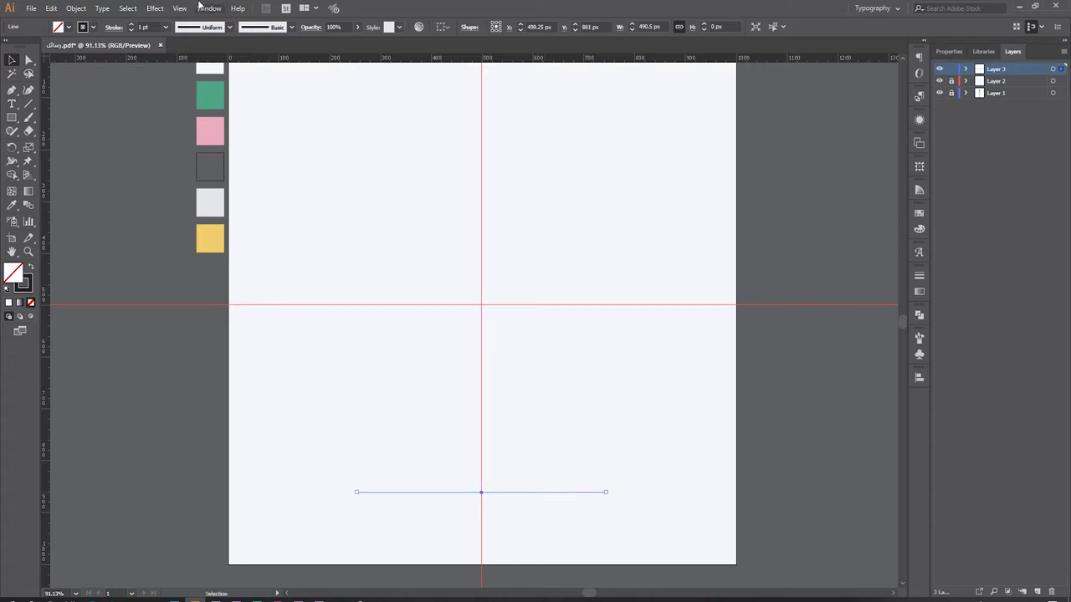
{"action": "left_click", "coordinate": [287, 193]}
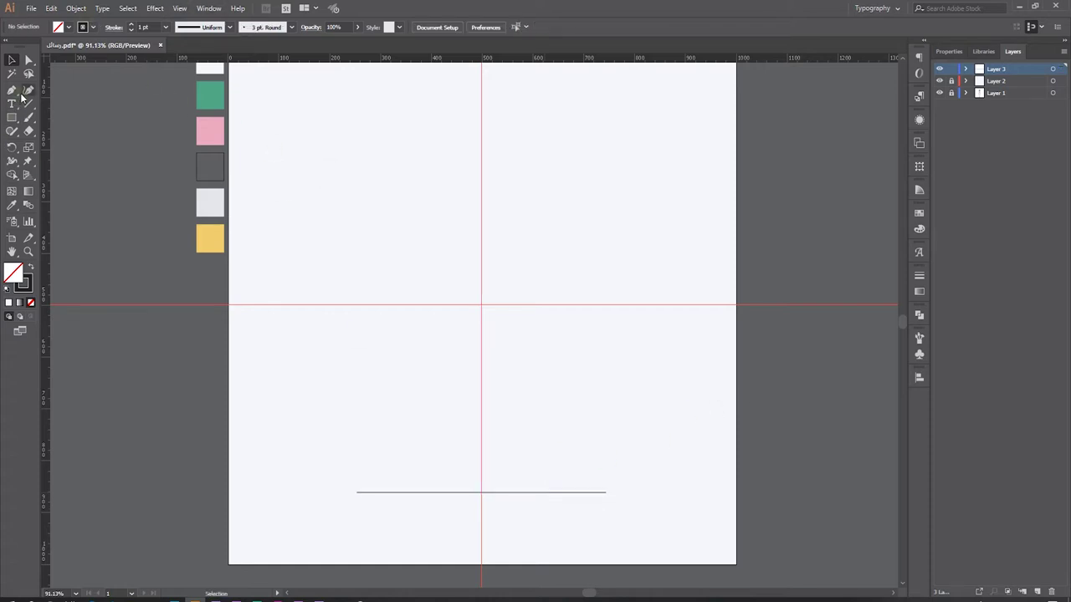
Step: Draw short dashes beside the bottom line, two on the right and one on the left
{"action": "left_click", "coordinate": [28, 102]}
{"action": "left_click_drag", "start_coordinate": [634, 493], "coordinate": [680, 493]}
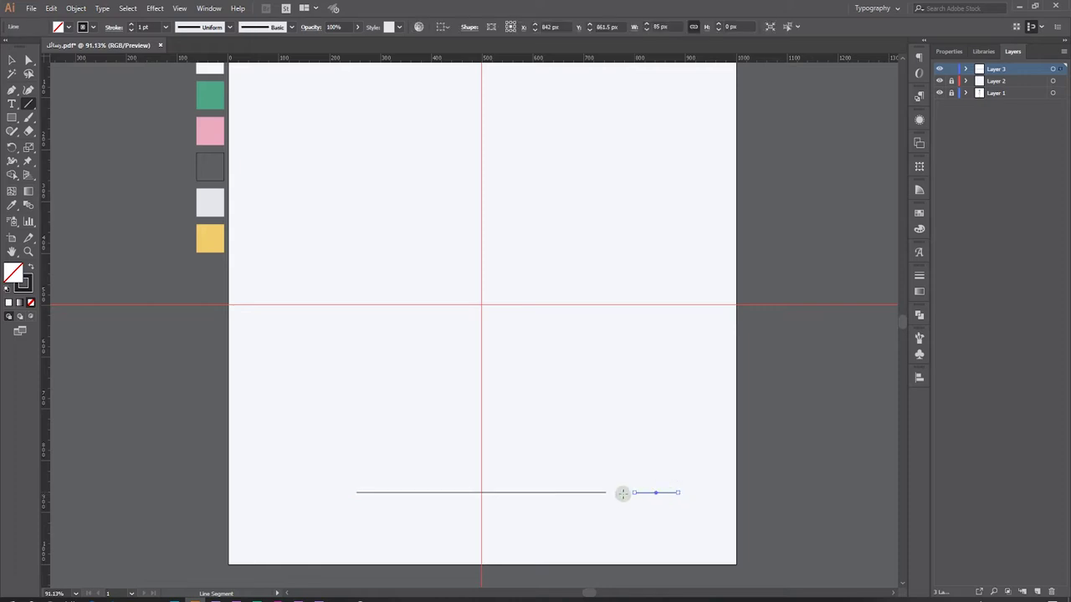
{"action": "left_click_drag", "start_coordinate": [624, 492], "coordinate": [610, 492]}
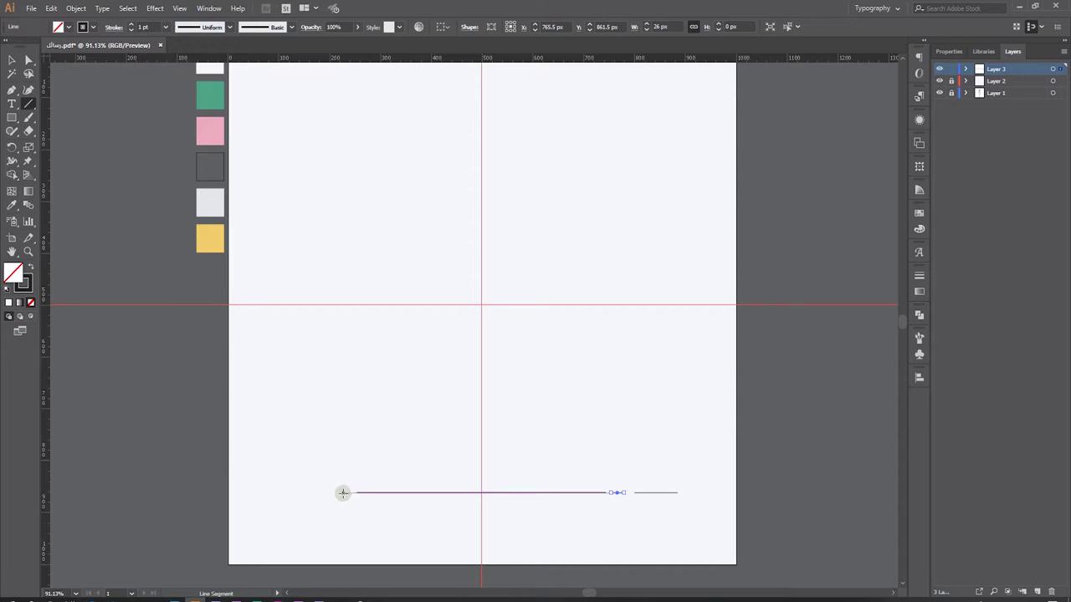
{"action": "left_click_drag", "start_coordinate": [345, 492], "coordinate": [323, 493]}
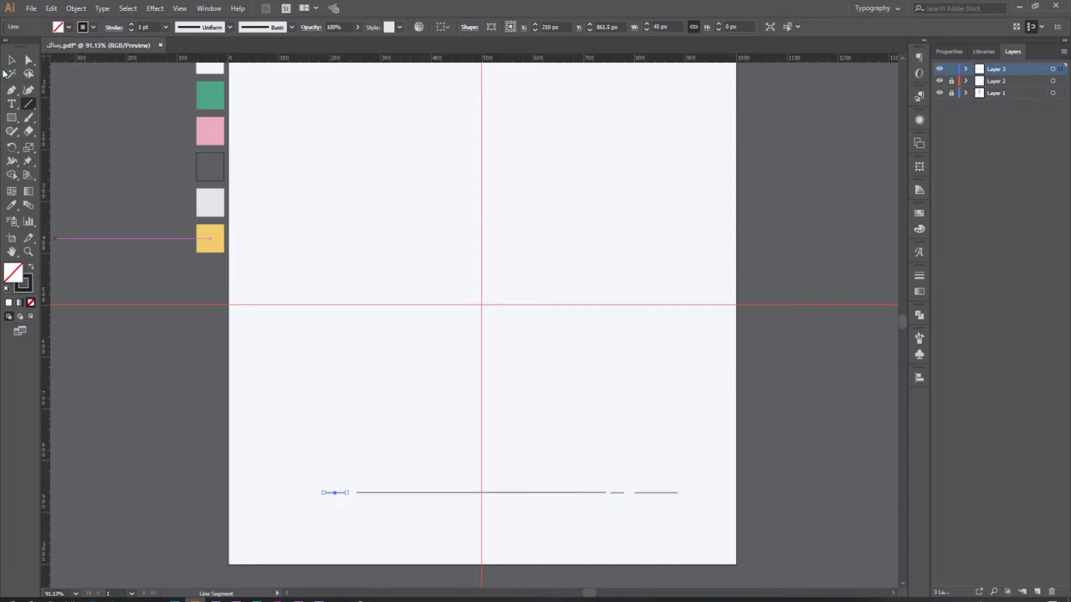
{"action": "key", "text": "v"}
{"action": "left_click", "coordinate": [537, 376]}
{"action": "key", "text": "ctrl+1"}
{"action": "key", "text": "m"}
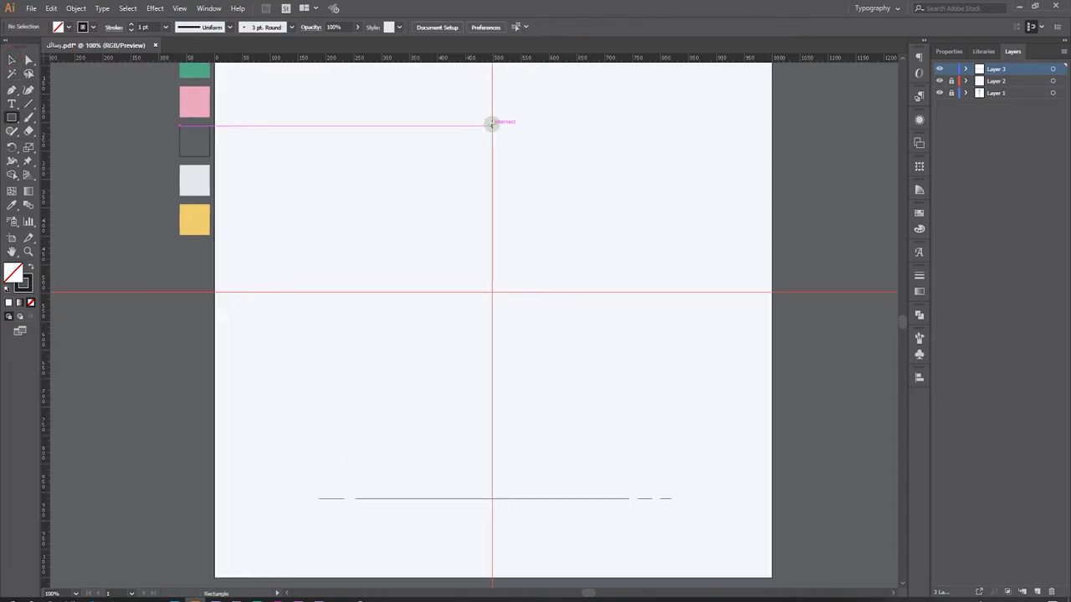
Step: Draw a rounded rectangle near the top right and round its corners fully into a pill
{"action": "left_click_drag", "start_coordinate": [10, 121], "coordinate": [49, 144]}
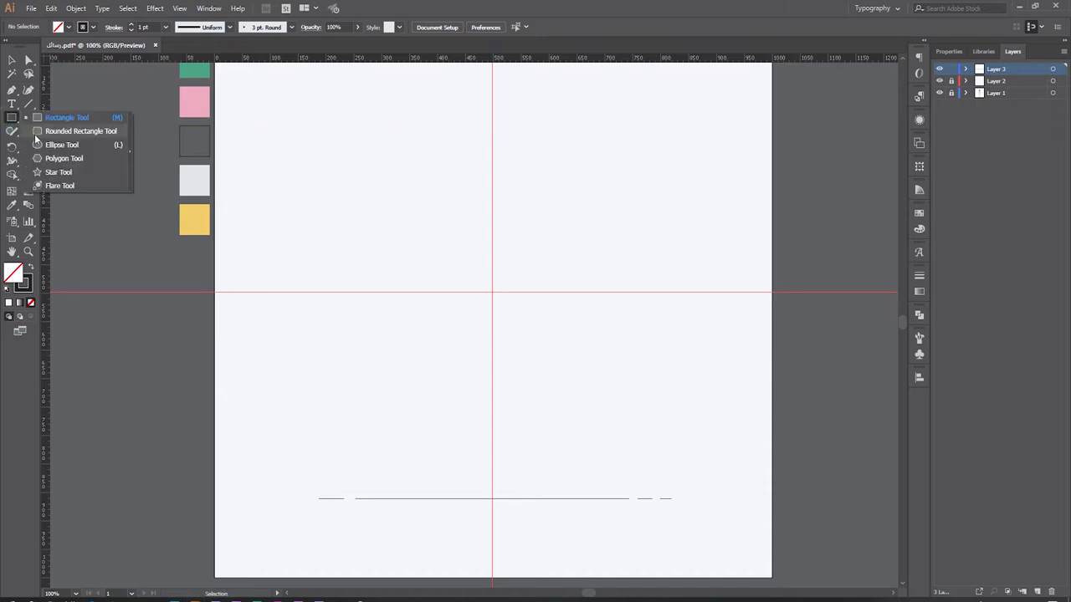
{"action": "left_click_drag", "start_coordinate": [683, 106], "coordinate": [546, 152]}
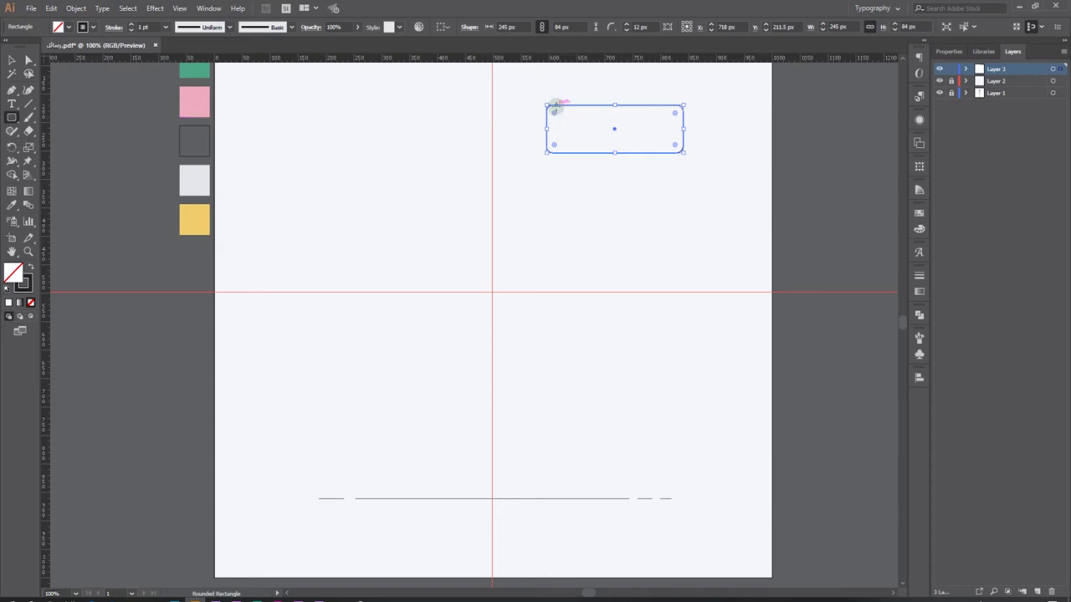
{"action": "left_click_drag", "start_coordinate": [555, 115], "coordinate": [820, 222]}
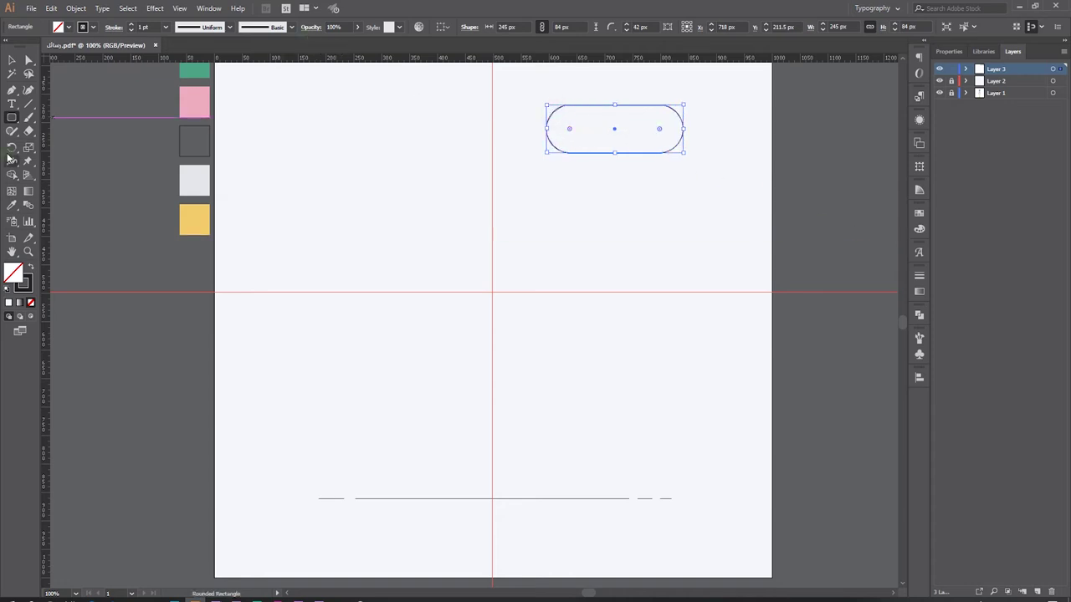
Step: Draw a 38 px circle and copy it to place three circles inside the pill
{"action": "left_click_drag", "start_coordinate": [12, 117], "coordinate": [66, 140]}
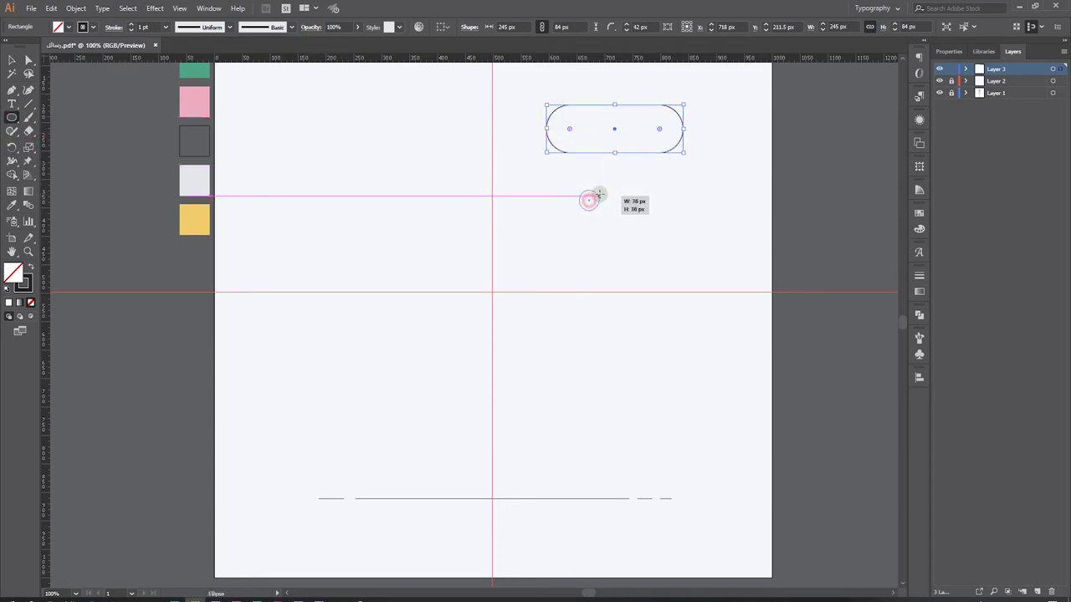
{"action": "left_click_drag", "start_coordinate": [599, 194], "coordinate": [604, 185]}
{"action": "left_click", "coordinate": [11, 59]}
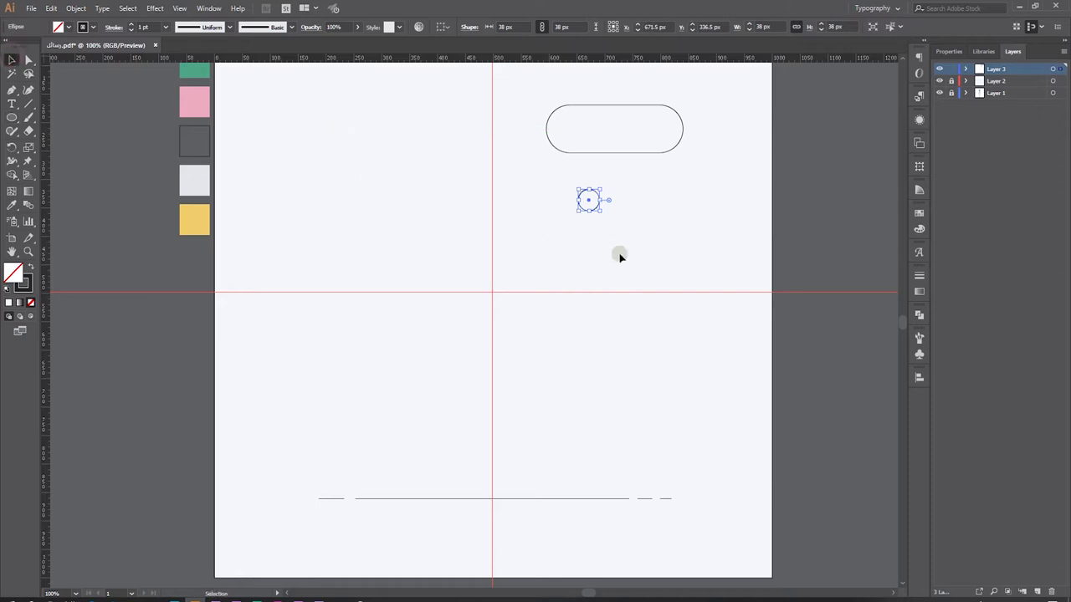
{"action": "mouse_move", "coordinate": [590, 203]}
{"action": "left_mouse_down"}
{"action": "mouse_move", "coordinate": [572, 128]}
{"action": "mouse_move", "coordinate": [657, 131]}
{"action": "left_mouse_up"}
{"action": "left_click", "coordinate": [749, 87]}
{"action": "left_click_drag", "start_coordinate": [741, 75], "coordinate": [471, 220]}
{"action": "left_click", "coordinate": [689, 165]}
{"action": "left_click_drag", "start_coordinate": [654, 130], "coordinate": [615, 132]}
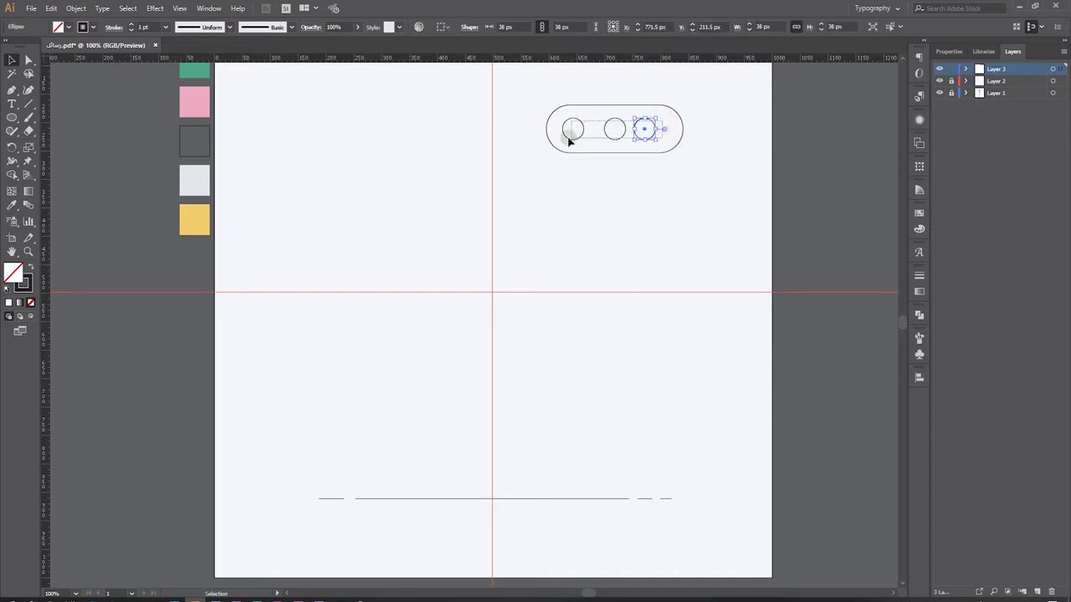
{"action": "left_click_drag", "start_coordinate": [567, 136], "coordinate": [611, 36]}
{"action": "left_click", "coordinate": [669, 107], "text": "shift"}
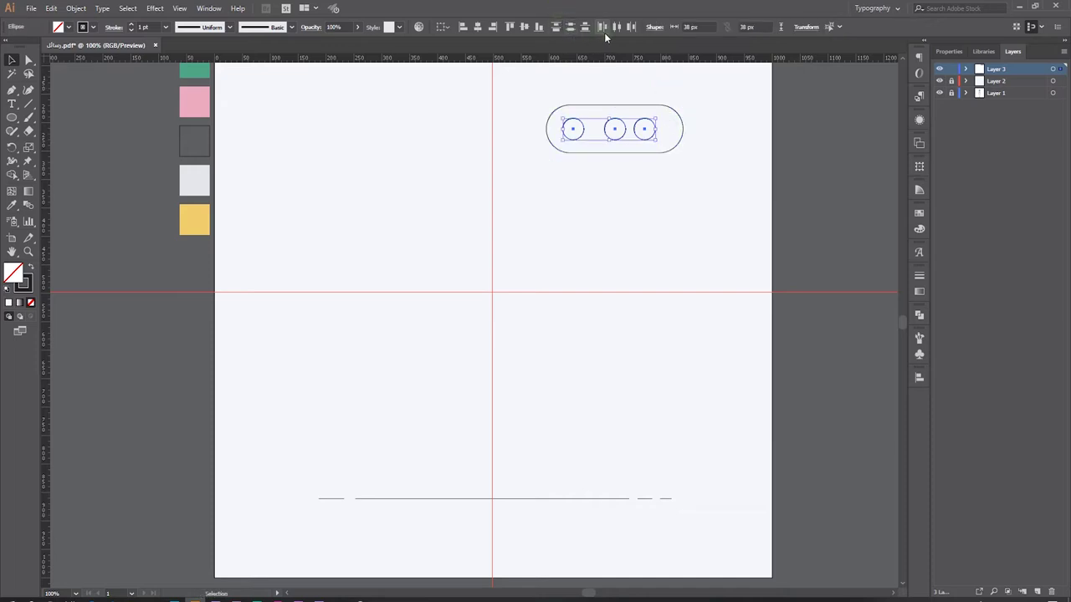
Step: Group the three circles, centre them horizontally in the pill, and group everything together
{"action": "key", "text": "ctrl+g"}
{"action": "left_click_drag", "start_coordinate": [614, 129], "coordinate": [608, 131]}
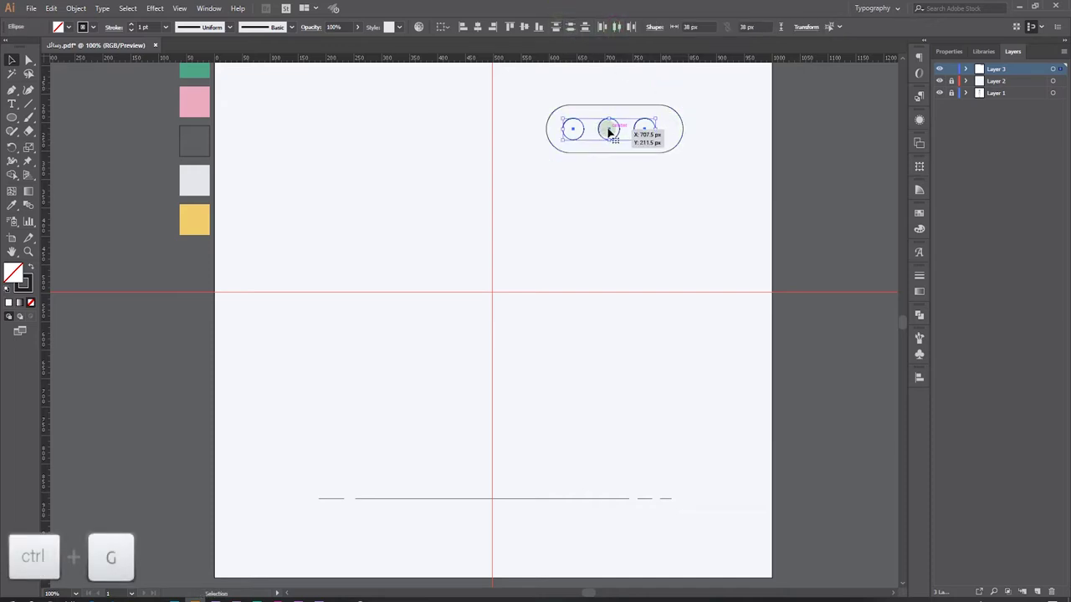
{"action": "key", "text": "v"}
{"action": "left_click_drag", "start_coordinate": [716, 77], "coordinate": [597, 159]}
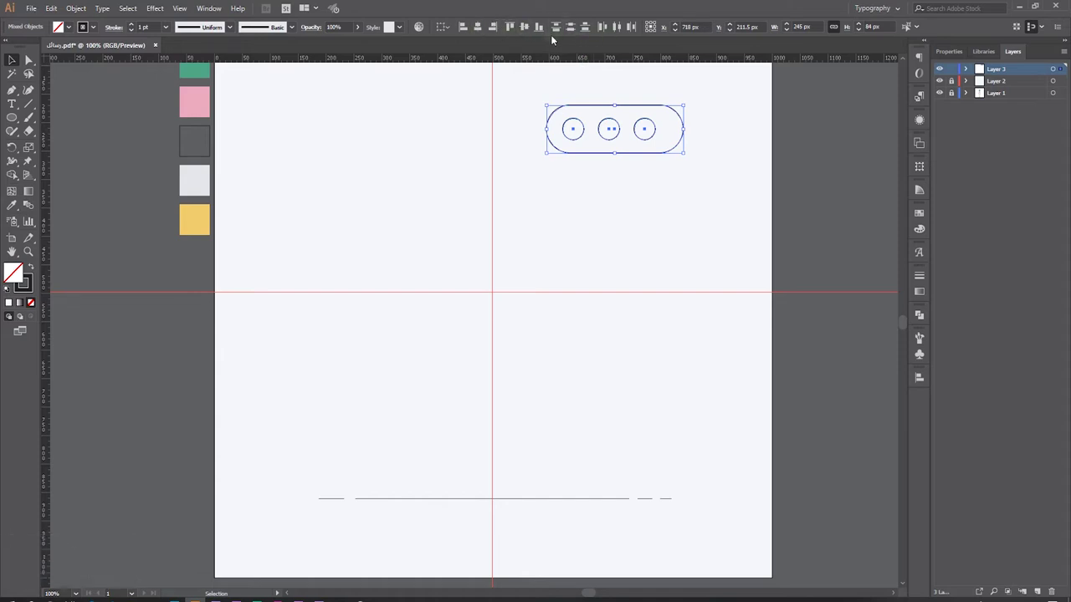
{"action": "left_click", "coordinate": [477, 29]}
{"action": "key", "text": "ctrl+g"}
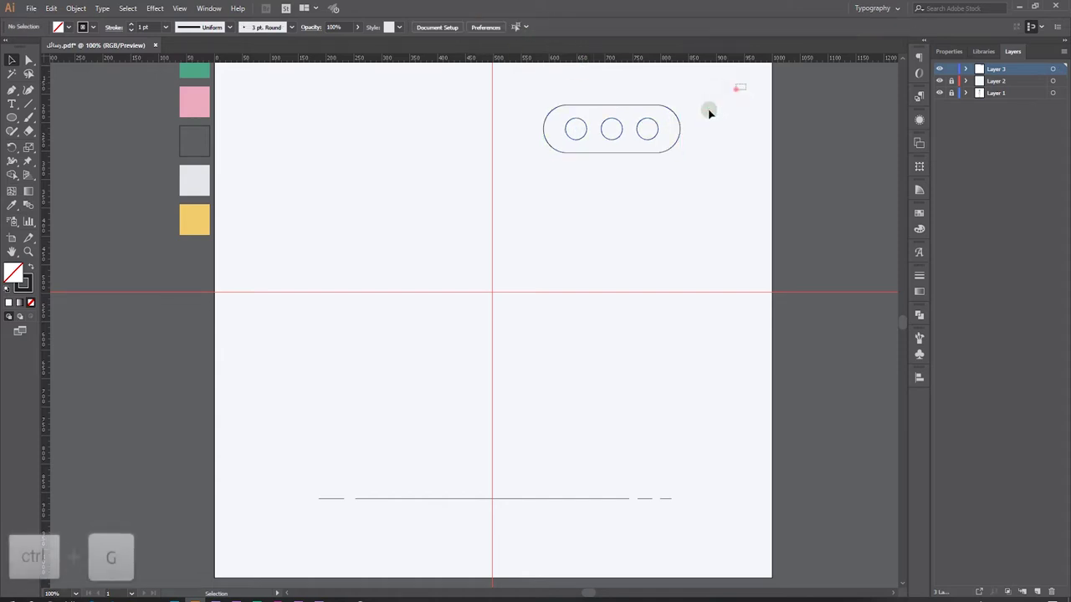
Step: Make two smaller copies of the pill group with 1 pt stroke, placed right and left
{"action": "left_click_drag", "start_coordinate": [603, 135], "coordinate": [534, 207]}
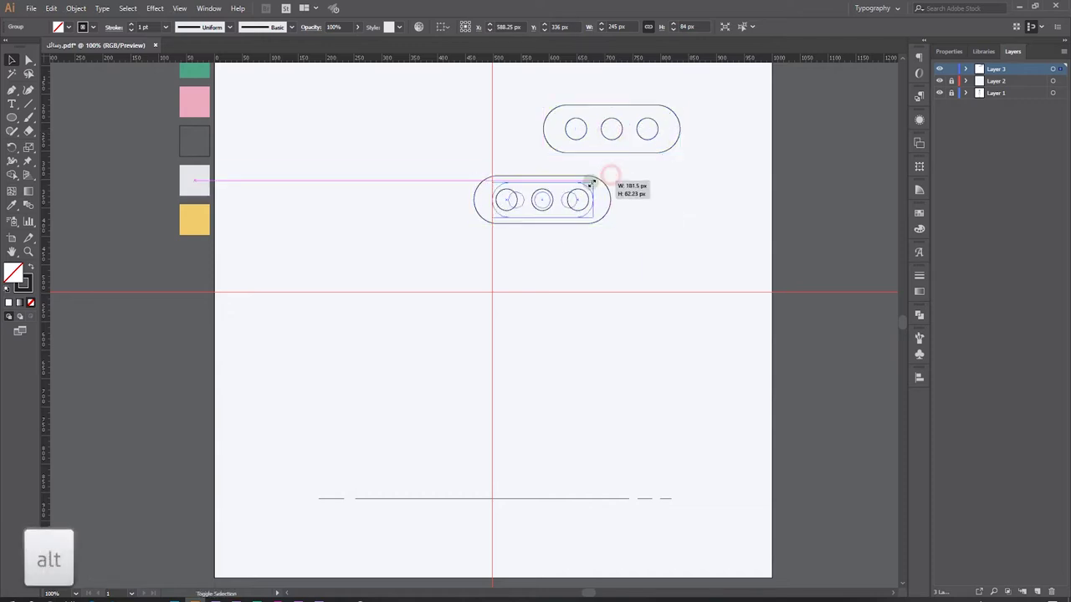
{"action": "mouse_move", "coordinate": [613, 175]}
{"action": "left_mouse_down"}
{"action": "mouse_move", "coordinate": [587, 184]}
{"action": "mouse_move", "coordinate": [578, 216]}
{"action": "mouse_move", "coordinate": [567, 200]}
{"action": "left_mouse_up"}
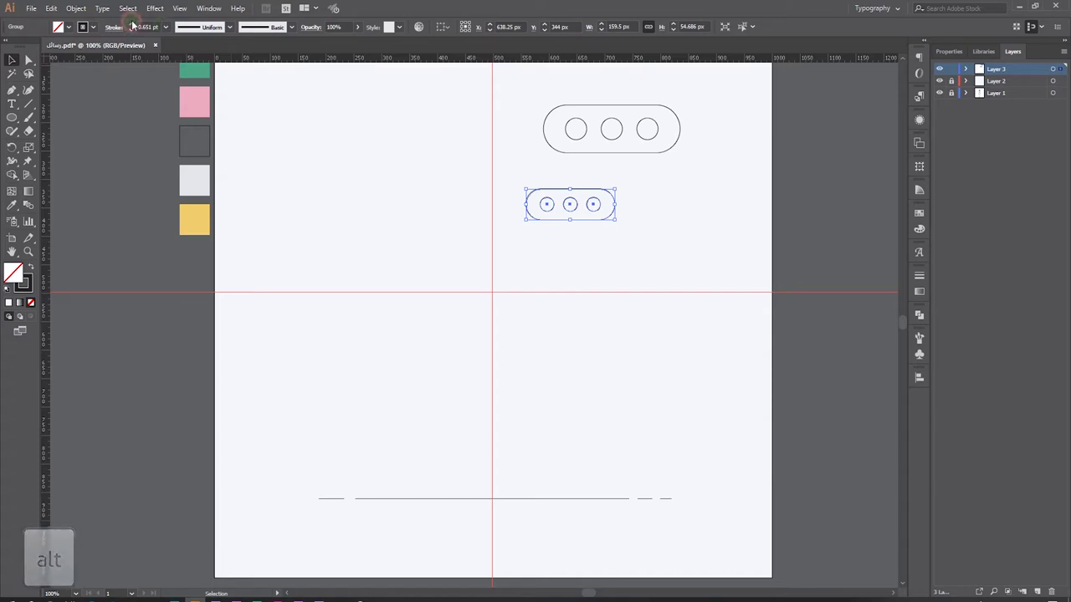
{"action": "left_click", "coordinate": [130, 25]}
{"action": "left_click", "coordinate": [346, 125]}
{"action": "left_click", "coordinate": [548, 216]}
{"action": "key", "text": "alt"}
{"action": "left_click_drag", "start_coordinate": [572, 203], "coordinate": [366, 173]}
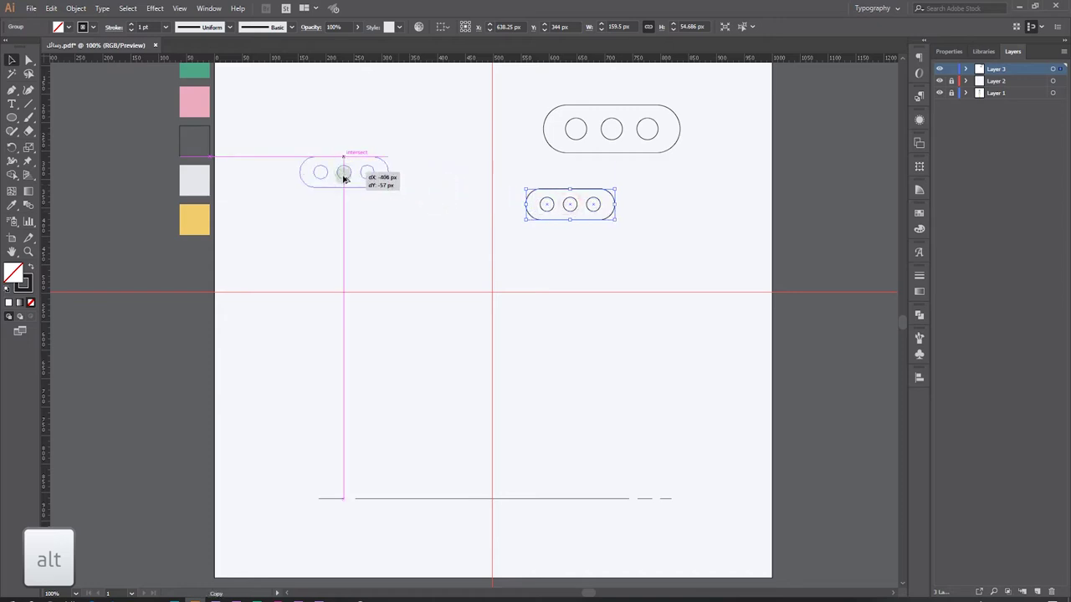
{"action": "mouse_move", "coordinate": [408, 158]}
{"action": "left_mouse_down"}
{"action": "mouse_move", "coordinate": [418, 154]}
{"action": "mouse_move", "coordinate": [304, 201]}
{"action": "left_mouse_up"}
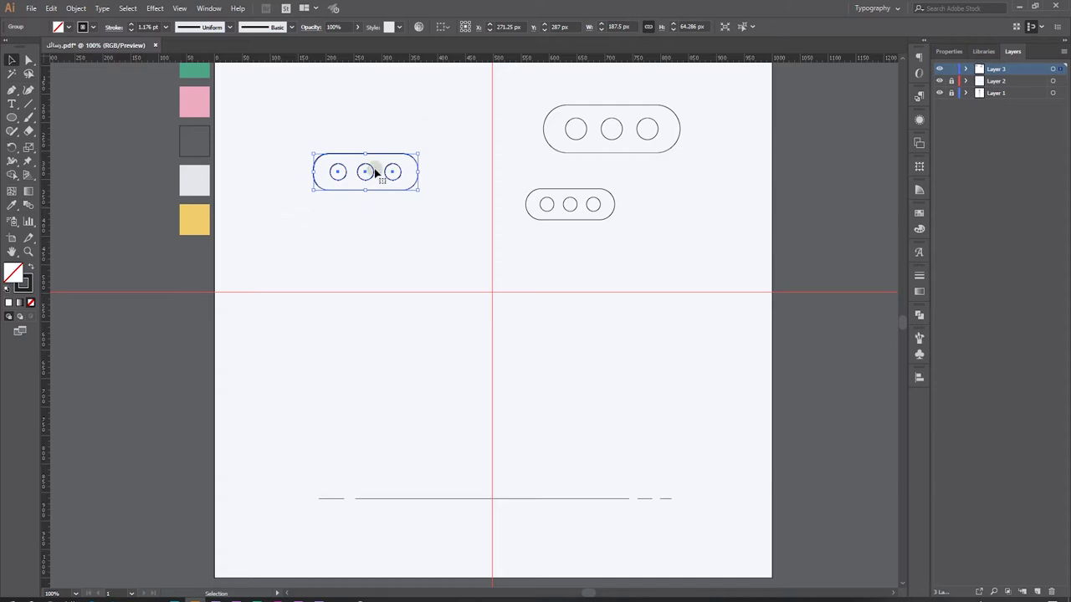
{"action": "left_click", "coordinate": [435, 125]}
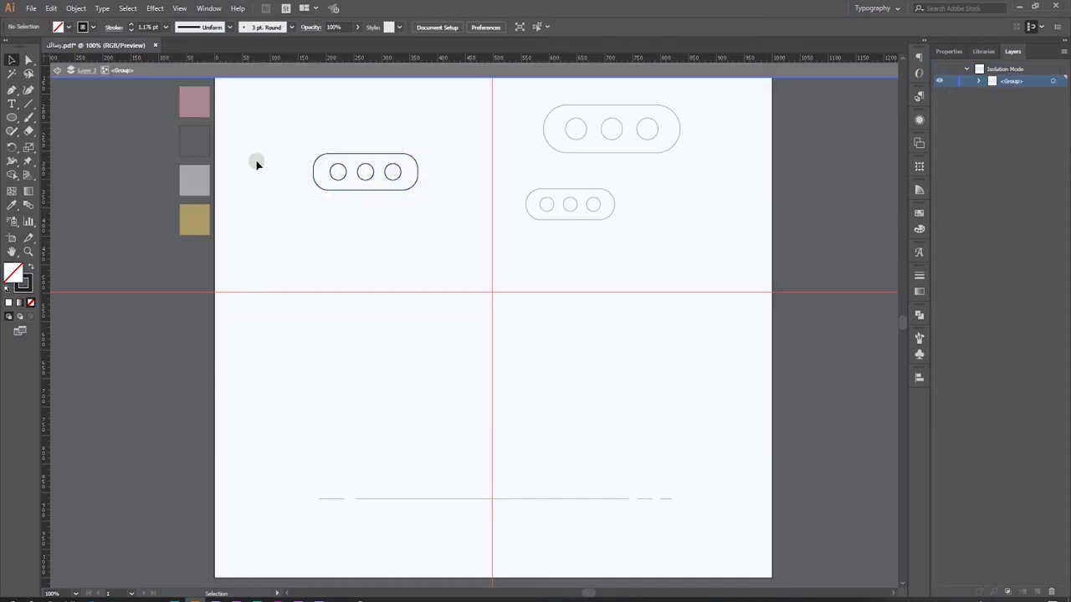
Step: Move the large right pill, the left pill and the small pill higher up the page
{"action": "left_click", "coordinate": [633, 239]}
{"action": "left_click_drag", "start_coordinate": [654, 235], "coordinate": [662, 192]}
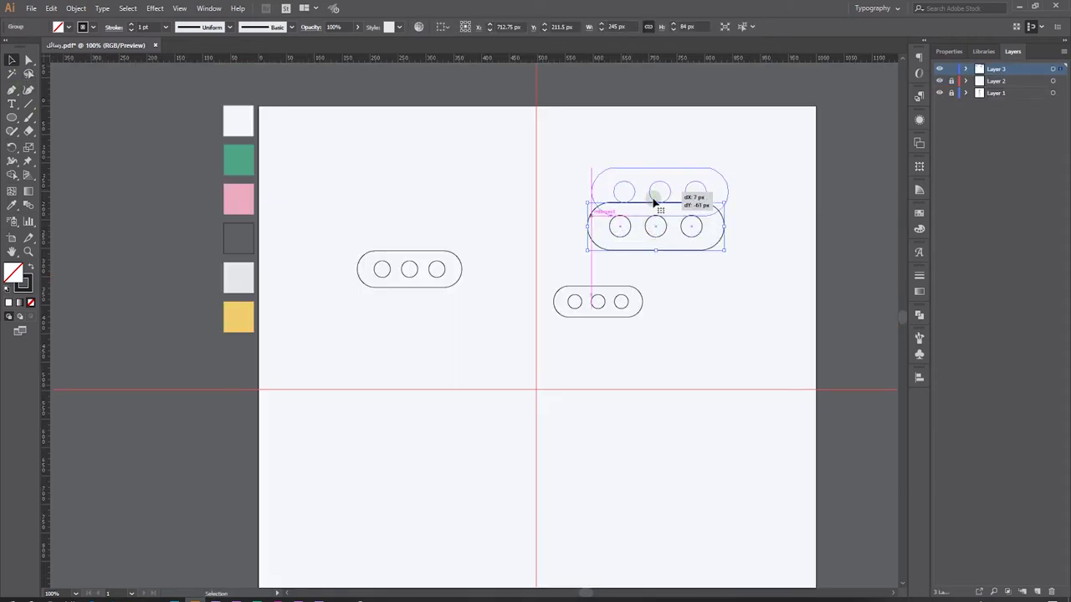
{"action": "left_click", "coordinate": [399, 277]}
{"action": "left_click_drag", "start_coordinate": [410, 270], "coordinate": [420, 244]}
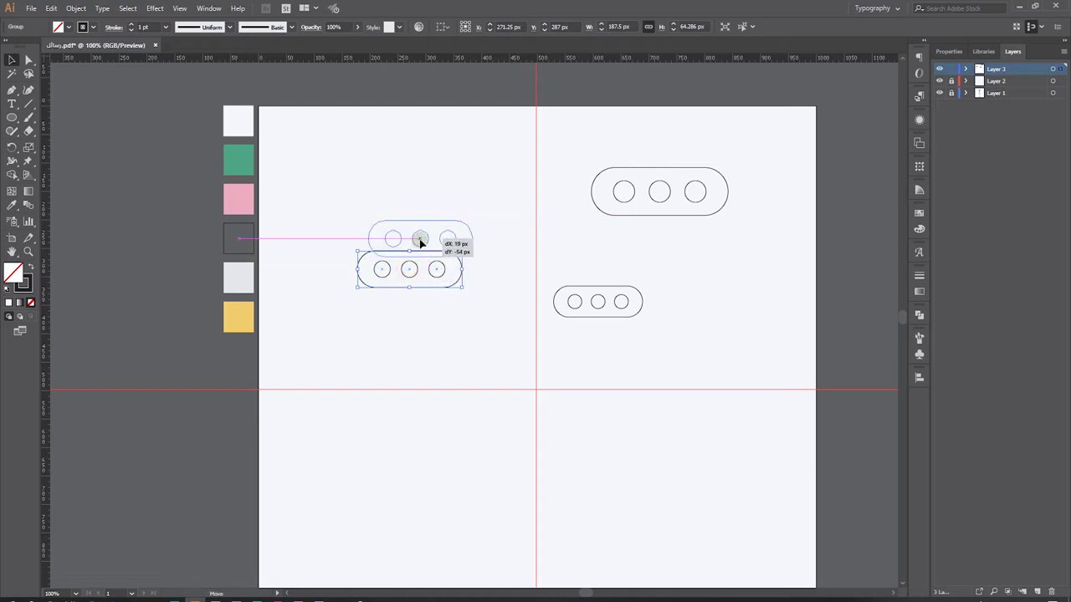
{"action": "left_click", "coordinate": [600, 314]}
{"action": "left_click_drag", "start_coordinate": [601, 313], "coordinate": [597, 306]}
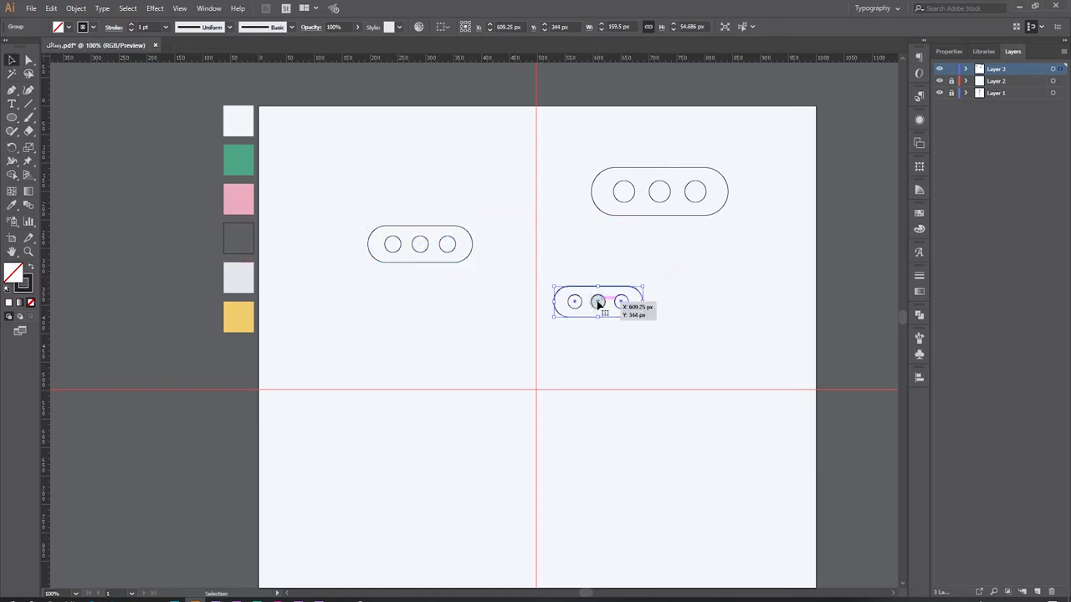
{"action": "left_click", "coordinate": [678, 304]}
{"action": "scroll", "coordinate": [456, 308], "scroll_direction": "down", "scroll_amount": 1}
{"action": "scroll", "coordinate": [455, 308], "scroll_direction": "down", "scroll_amount": 2}
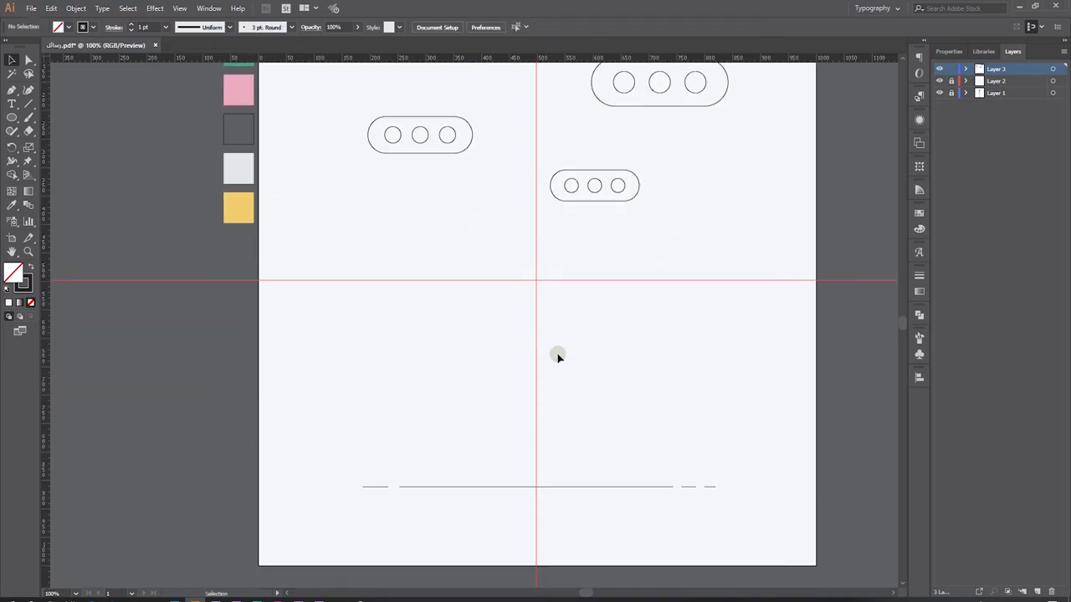
{"action": "scroll", "coordinate": [165, 257], "scroll_direction": "up", "scroll_amount": 1}
{"action": "left_click_drag", "start_coordinate": [13, 118], "coordinate": [58, 114]}
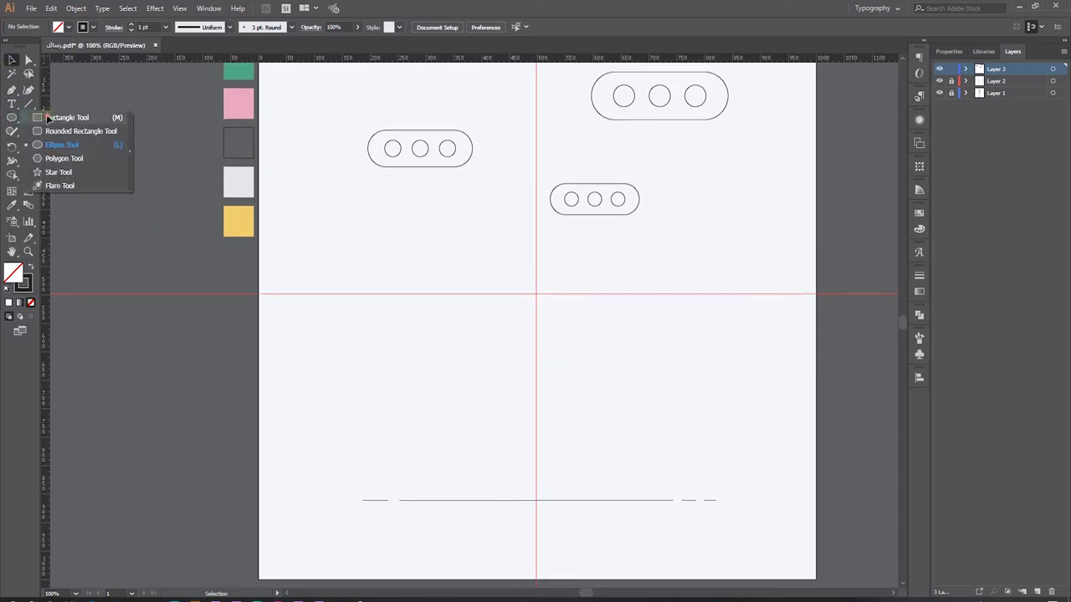
Step: Draw a tall 93×479 px rectangle reaching the bottom line and fill it light grey
{"action": "mouse_move", "coordinate": [488, 226]}
{"action": "left_mouse_down"}
{"action": "mouse_move", "coordinate": [448, 484]}
{"action": "mouse_move", "coordinate": [434, 493]}
{"action": "left_mouse_up"}
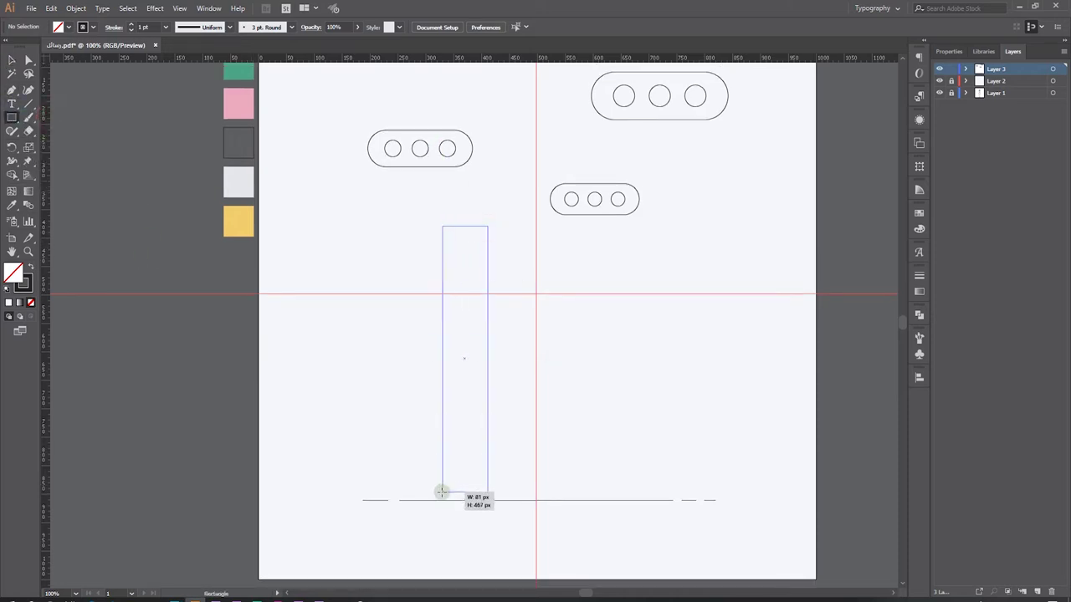
{"action": "left_click_drag", "start_coordinate": [434, 493], "coordinate": [436, 491]}
{"action": "left_click_drag", "start_coordinate": [461, 226], "coordinate": [461, 218]}
{"action": "scroll", "coordinate": [100, 206], "scroll_direction": "up", "scroll_amount": 1}
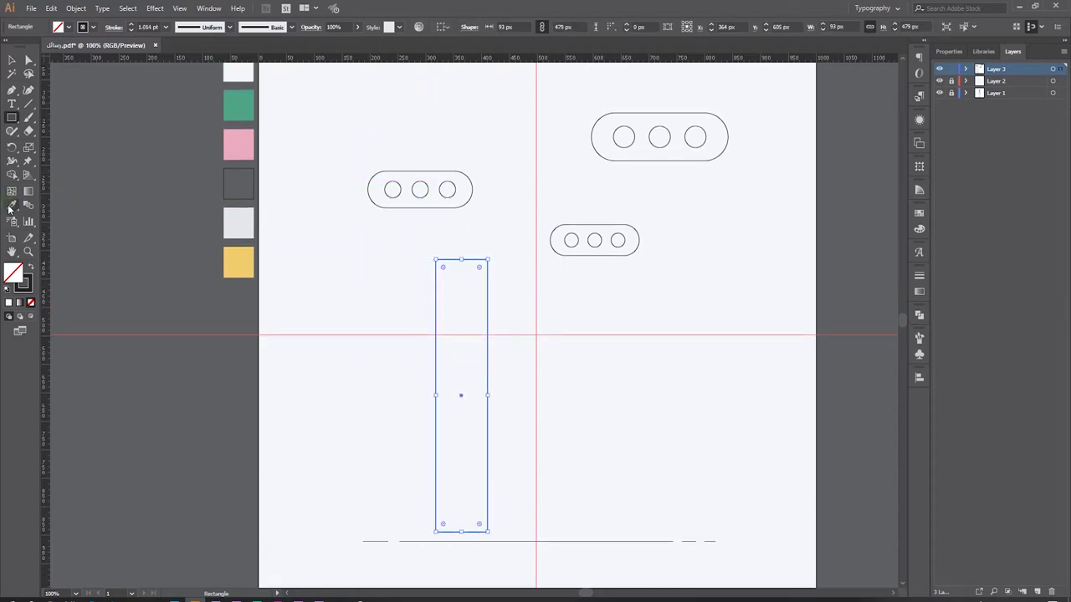
{"action": "key", "text": "i"}
{"action": "left_click", "coordinate": [238, 224]}
{"action": "key", "text": "v"}
{"action": "left_click", "coordinate": [10, 63]}
{"action": "left_click", "coordinate": [456, 306]}
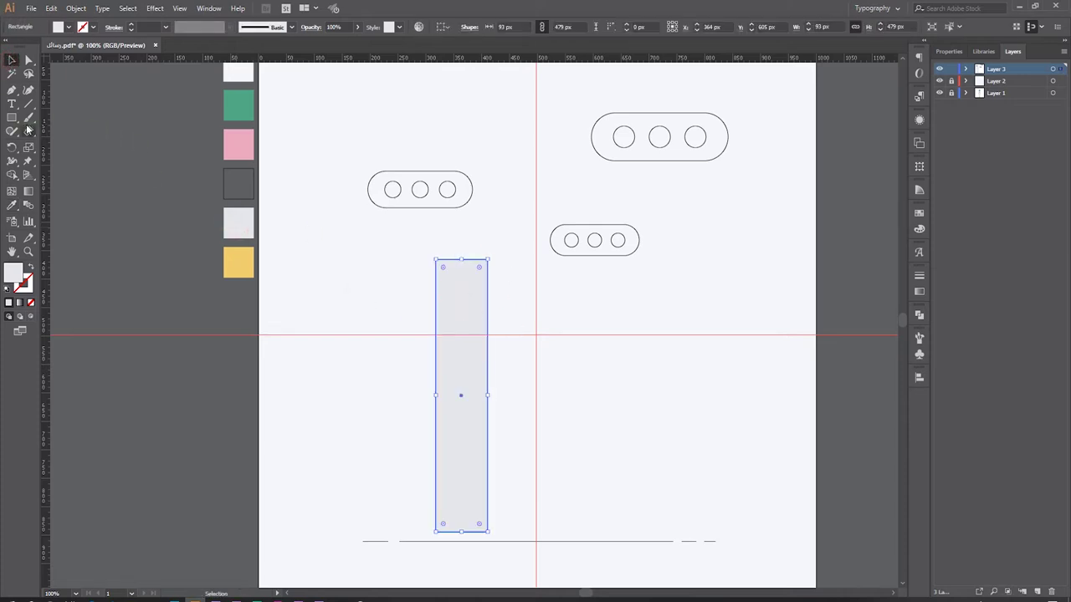
Step: Add a 24 px black-outlined, unfilled circle near the top of the grey bar
{"action": "left_click_drag", "start_coordinate": [10, 119], "coordinate": [42, 139]}
{"action": "left_click_drag", "start_coordinate": [370, 281], "coordinate": [385, 268]}
{"action": "key", "text": "i"}
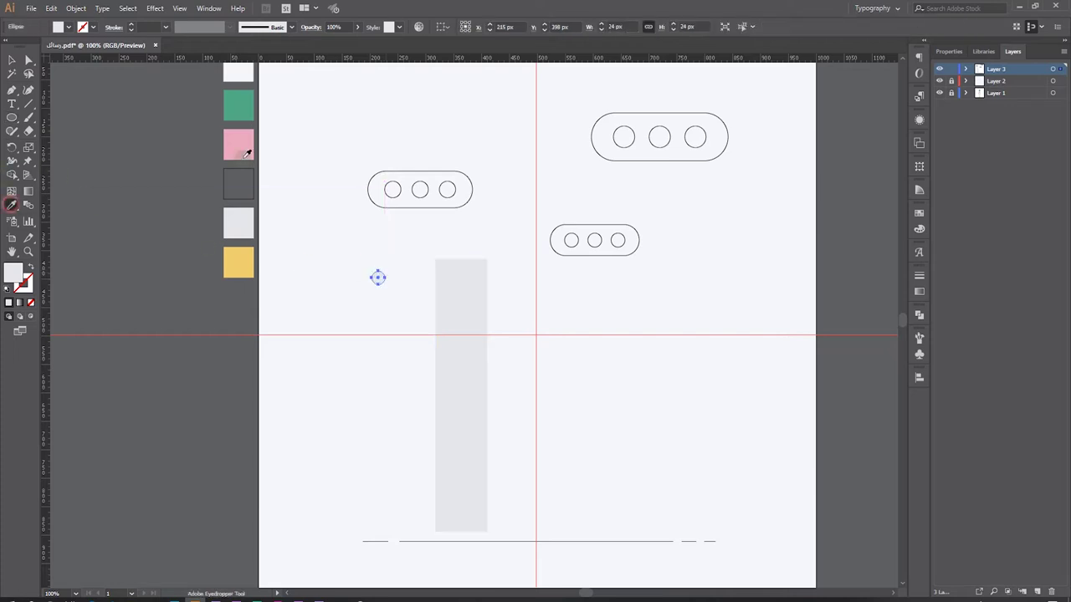
{"action": "left_click", "coordinate": [248, 169]}
{"action": "left_click", "coordinate": [26, 60]}
{"action": "left_click", "coordinate": [369, 276]}
{"action": "mouse_move", "coordinate": [378, 279]}
{"action": "left_mouse_down"}
{"action": "mouse_move", "coordinate": [483, 277]}
{"action": "mouse_move", "coordinate": [471, 272]}
{"action": "left_mouse_up"}
{"action": "key", "text": "backslash"}
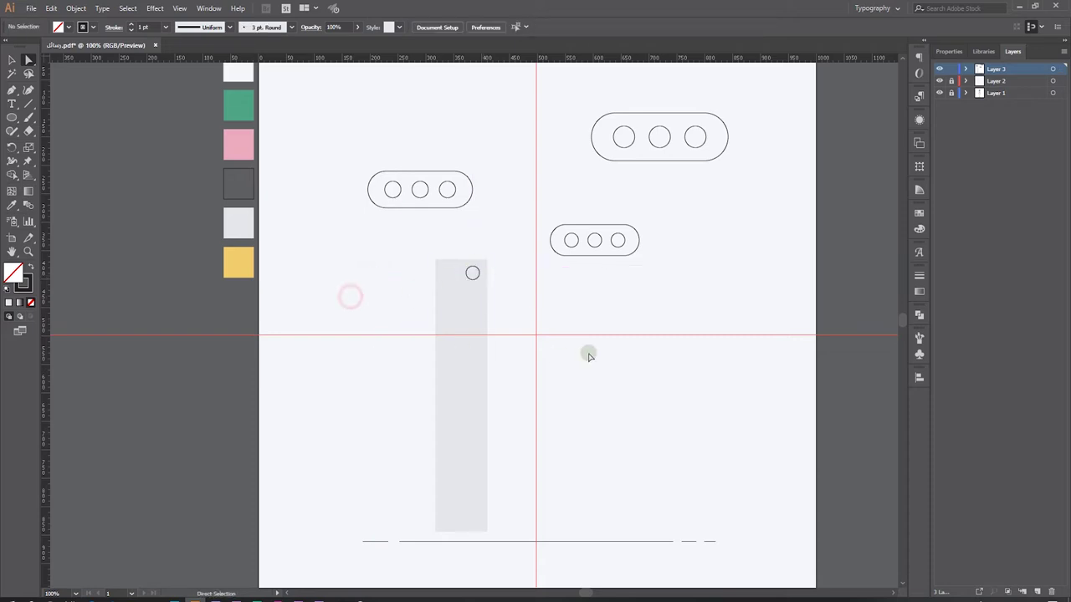
{"action": "scroll", "coordinate": [450, 268], "scroll_direction": "up", "scroll_amount": 2}
Step: Draw a horizontal line across the bar below the circle with the circle's dark stroke
{"action": "left_click_drag", "start_coordinate": [450, 268], "coordinate": [498, 266]}
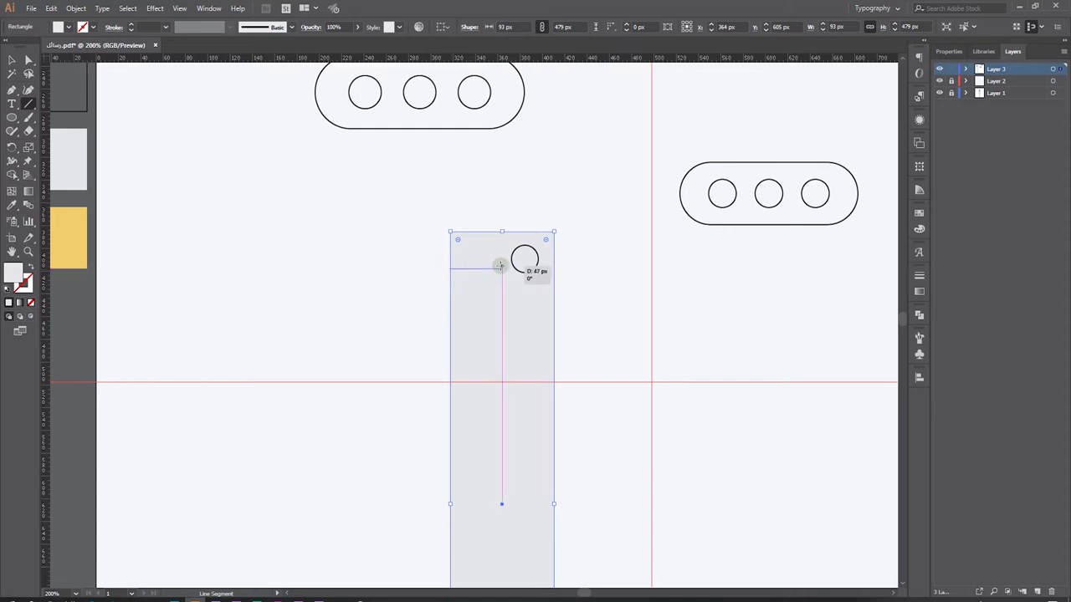
{"action": "left_click_drag", "start_coordinate": [502, 266], "coordinate": [502, 267]}
{"action": "left_click", "coordinate": [10, 59]}
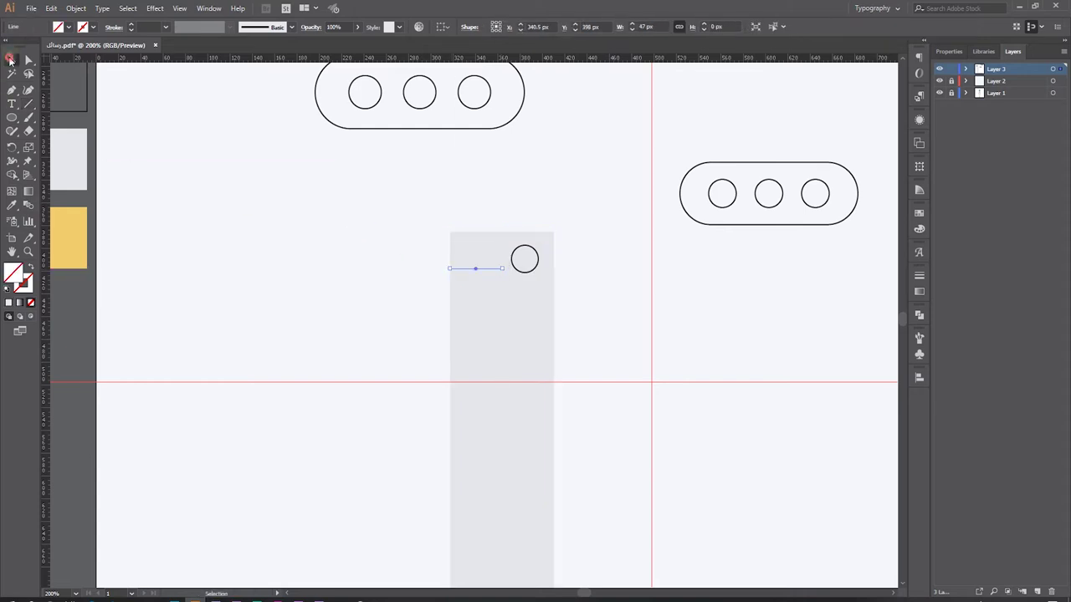
{"action": "left_click", "coordinate": [12, 205]}
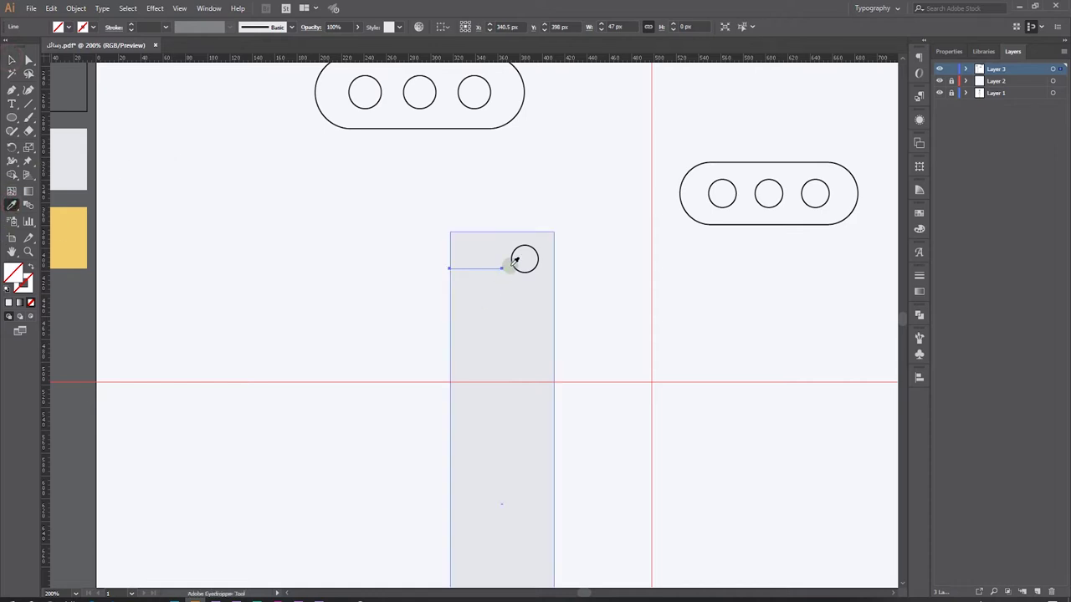
{"action": "left_click", "coordinate": [514, 262]}
{"action": "left_click", "coordinate": [11, 60]}
{"action": "left_click", "coordinate": [318, 260]}
{"action": "left_click_drag", "start_coordinate": [470, 272], "coordinate": [466, 289]}
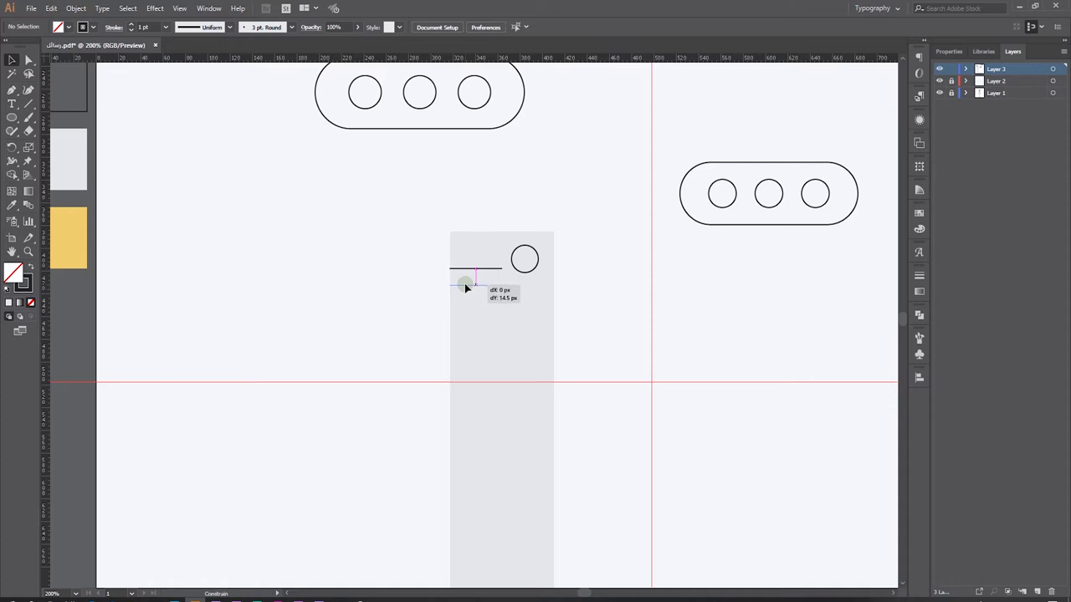
{"action": "left_click", "coordinate": [412, 315]}
Step: Copy the line below at half length and repeat to stack evenly spaced short ticks
{"action": "left_click_drag", "start_coordinate": [465, 286], "coordinate": [466, 301]}
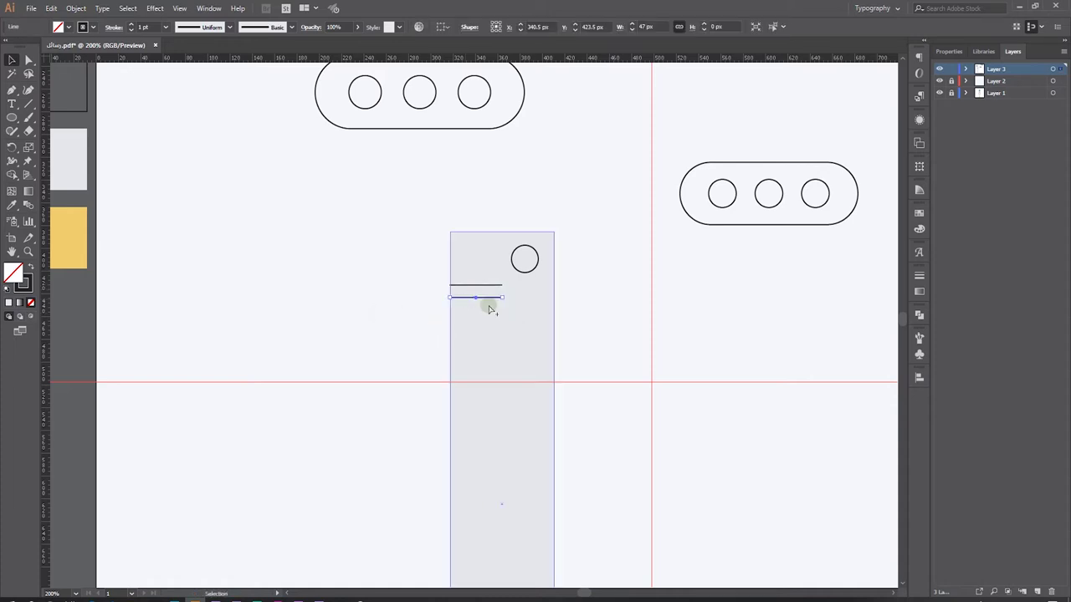
{"action": "scroll", "coordinate": [490, 306], "scroll_direction": "up", "scroll_amount": 2}
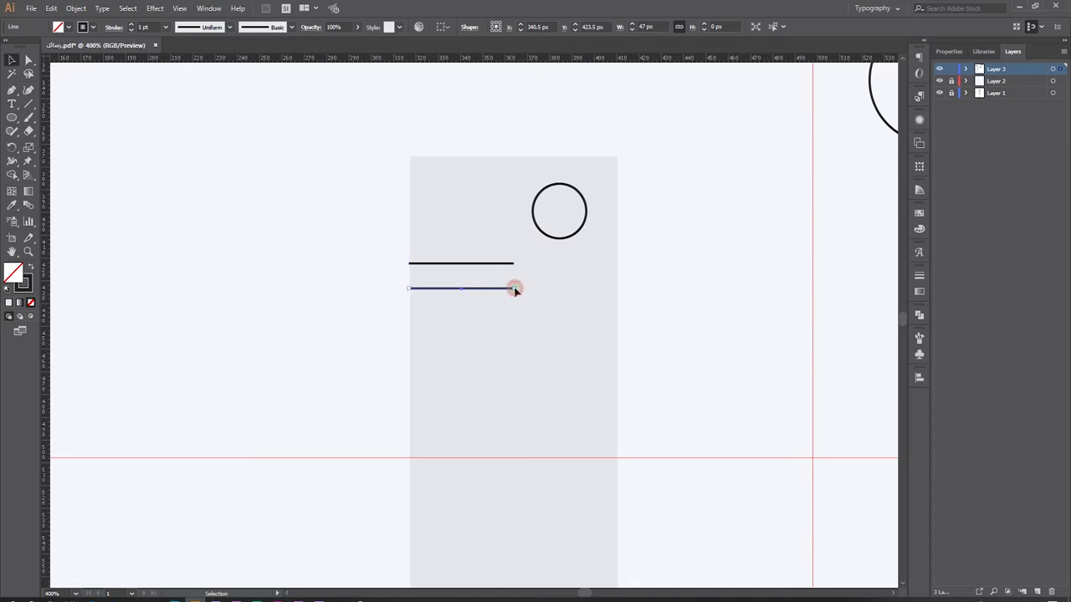
{"action": "left_click_drag", "start_coordinate": [516, 290], "coordinate": [460, 292]}
{"action": "left_click", "coordinate": [342, 310]}
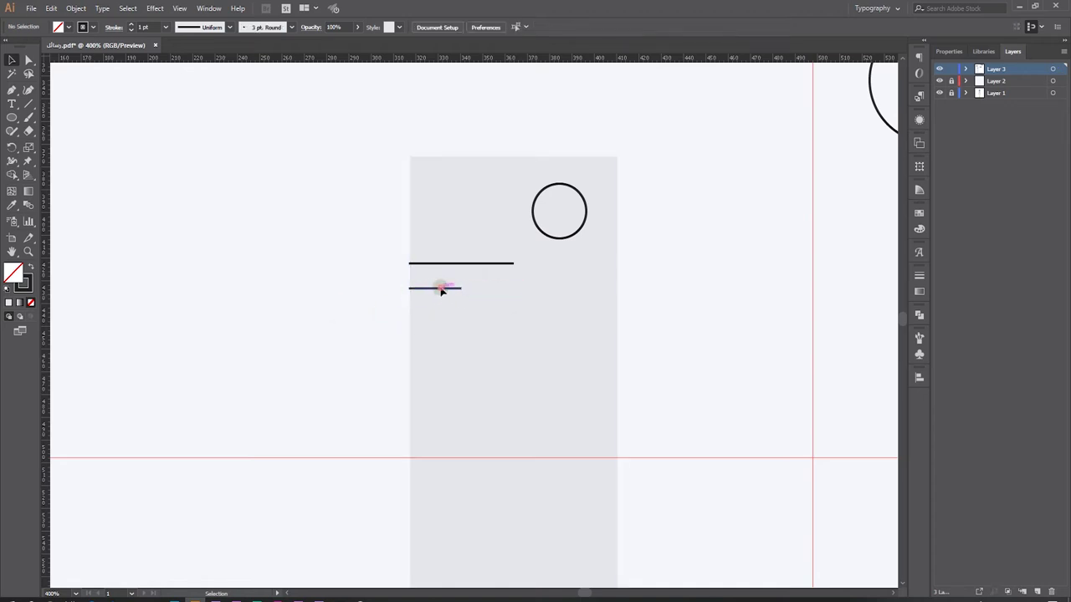
{"action": "left_click_drag", "start_coordinate": [441, 290], "coordinate": [436, 314]}
{"action": "key", "text": "ctrl+d"}
{"action": "key", "text": "ctrl+d"}
Step: Group the short ticks and select them together with the long tick above
{"action": "left_click_drag", "start_coordinate": [351, 402], "coordinate": [438, 225]}
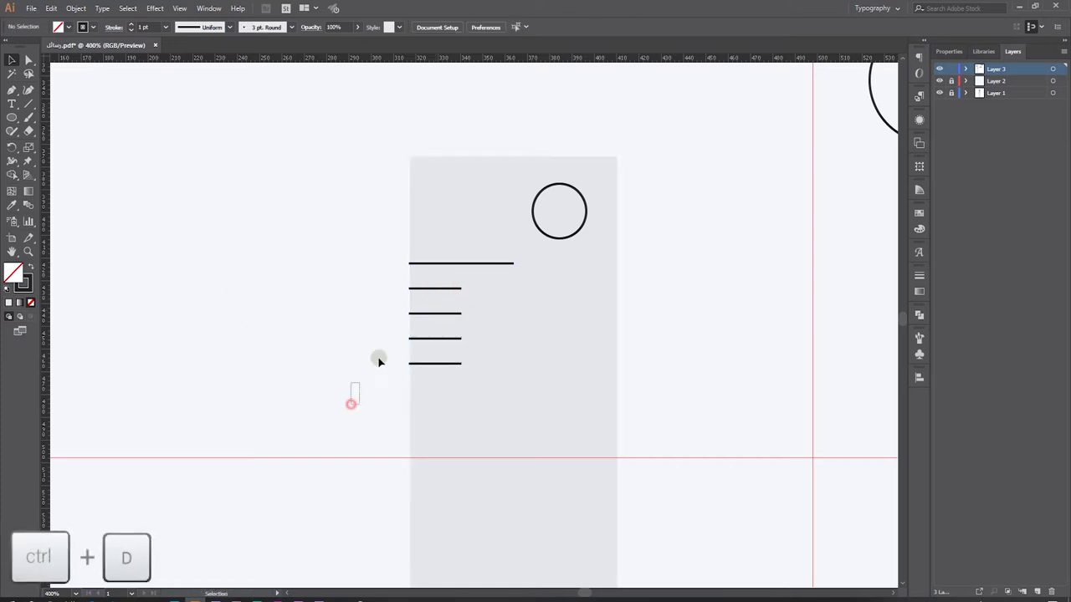
{"action": "left_click", "coordinate": [545, 325], "text": "shift"}
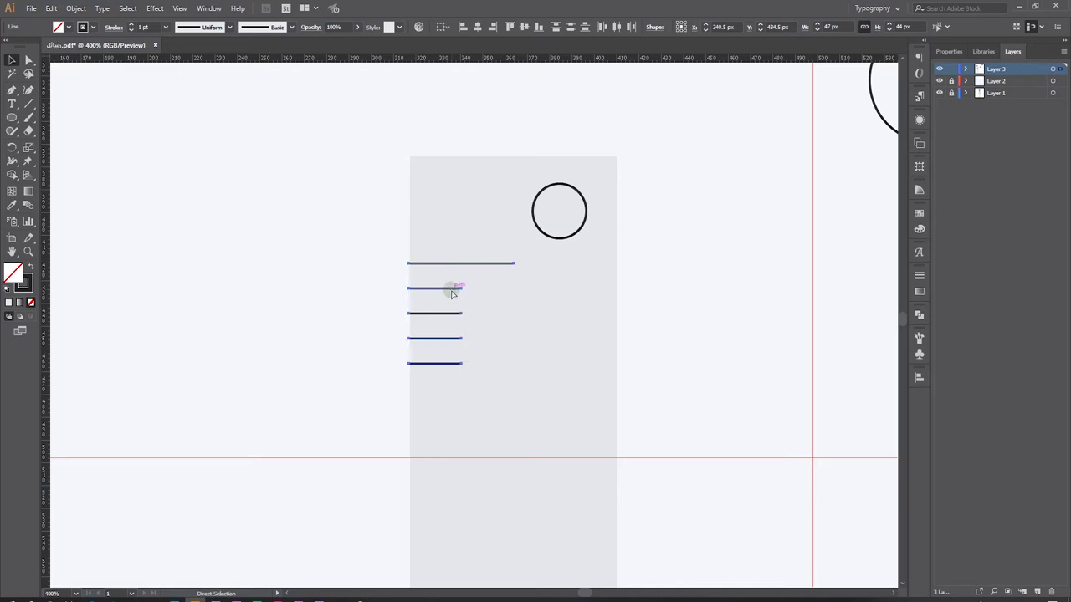
{"action": "key", "text": "ctrl+g"}
{"action": "left_click_drag", "start_coordinate": [325, 385], "coordinate": [444, 239]}
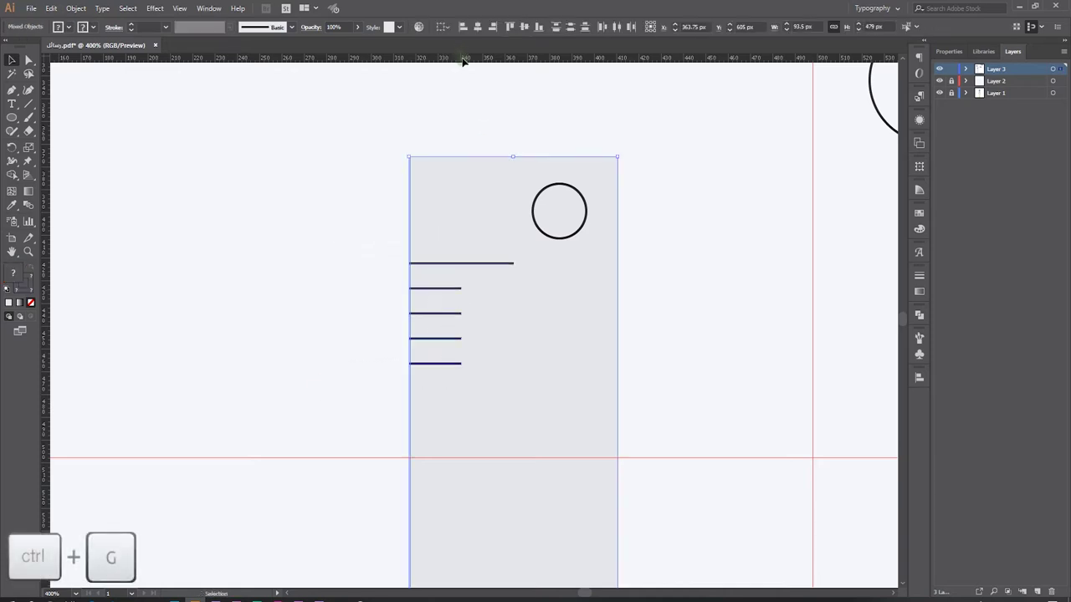
{"action": "left_click", "coordinate": [435, 258], "text": "shift"}
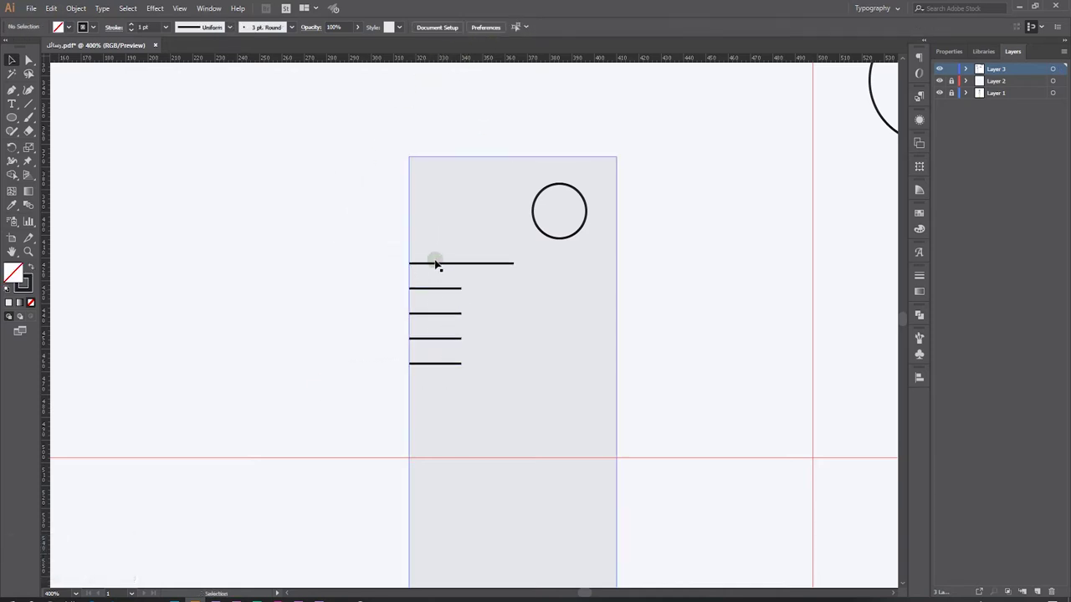
{"action": "left_click", "coordinate": [436, 263], "text": "shift"}
Step: Copy the tick set 54 px downward and repeat until the bar is filled
{"action": "scroll", "coordinate": [444, 262], "scroll_direction": "down", "scroll_amount": 3}
{"action": "scroll", "coordinate": [445, 269], "scroll_direction": "down", "scroll_amount": 1}
{"action": "left_click_drag", "start_coordinate": [437, 255], "coordinate": [433, 378]}
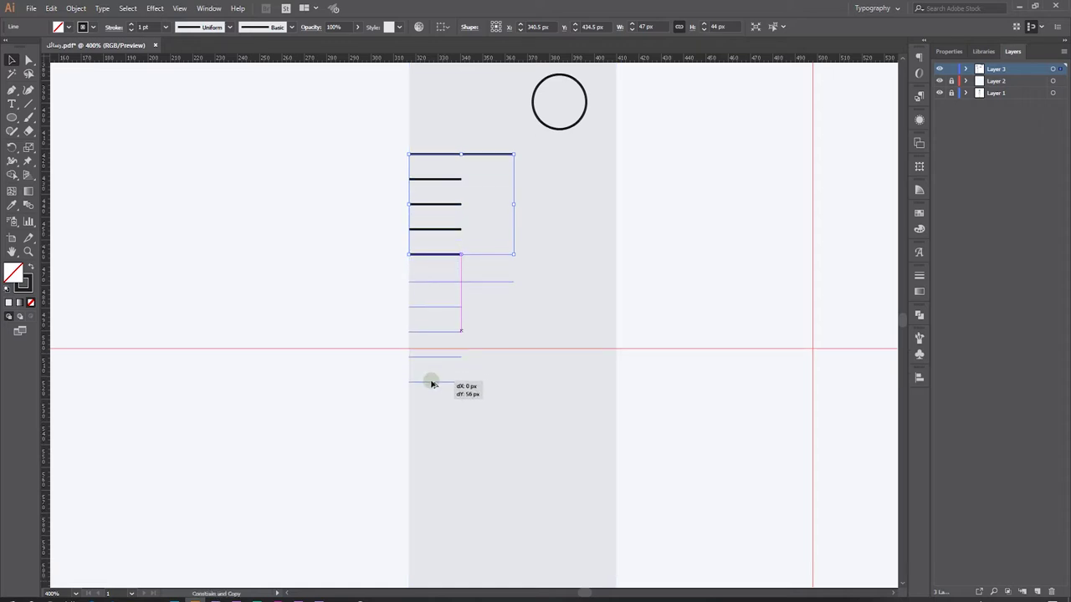
{"action": "left_click_drag", "start_coordinate": [434, 380], "coordinate": [431, 381]}
{"action": "key", "text": "ctrl+minus"}
{"action": "key", "text": "ctrl+minus"}
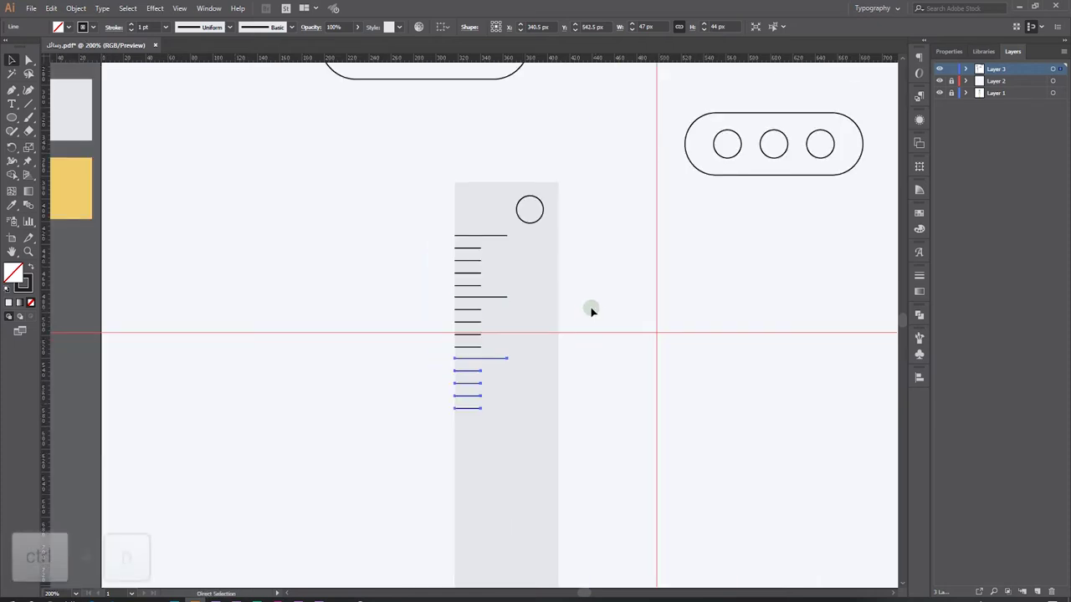
{"action": "key", "text": "ctrl+d"}
{"action": "key", "text": "ctrl+d"}
{"action": "key", "text": "ctrl+d"}
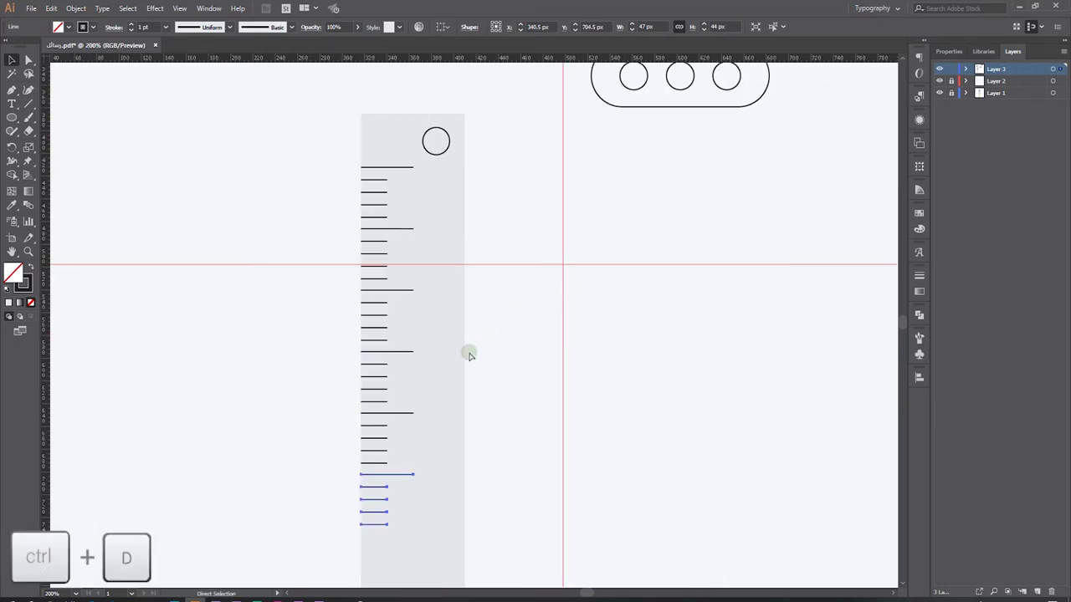
{"action": "key", "text": "ctrl+d"}
{"action": "scroll", "coordinate": [468, 355], "scroll_direction": "down", "scroll_amount": 5}
{"action": "scroll", "coordinate": [455, 359], "scroll_direction": "down", "scroll_amount": 1}
{"action": "key", "text": "ctrl+d"}
{"action": "key", "text": "ctrl+d"}
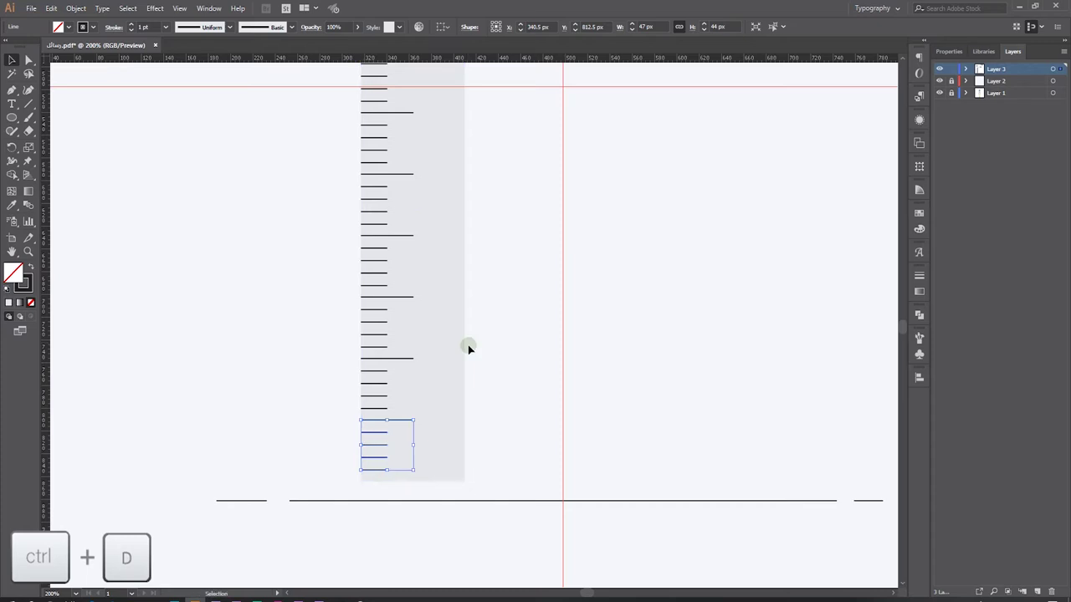
{"action": "key", "text": "ctrl+z"}
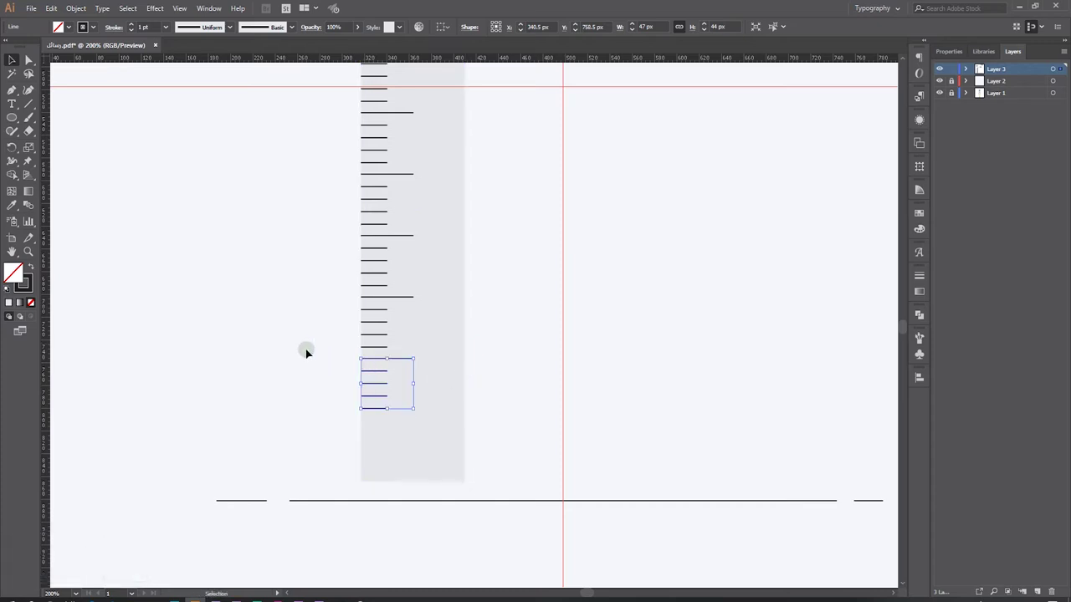
{"action": "scroll", "coordinate": [352, 310], "scroll_direction": "up", "scroll_amount": 2}
{"action": "scroll", "coordinate": [375, 318], "scroll_direction": "up", "scroll_amount": 1}
{"action": "scroll", "coordinate": [435, 435], "scroll_direction": "down", "scroll_amount": 2}
Step: Shorten the grey bar and add a final long tick 50 px below the last ticks
{"action": "left_click", "coordinate": [448, 474]}
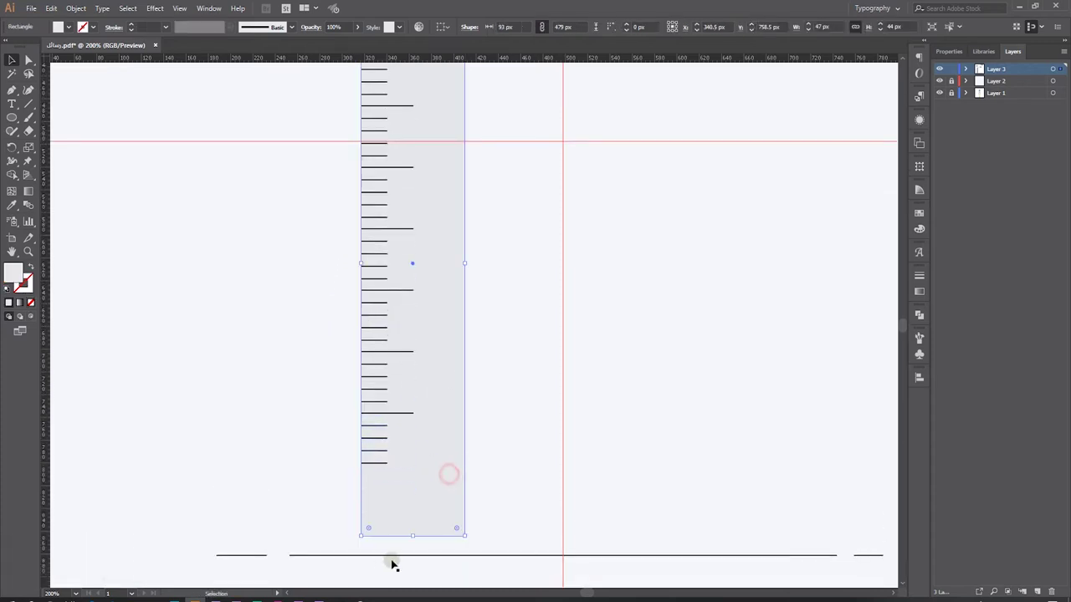
{"action": "left_click_drag", "start_coordinate": [412, 536], "coordinate": [404, 500]}
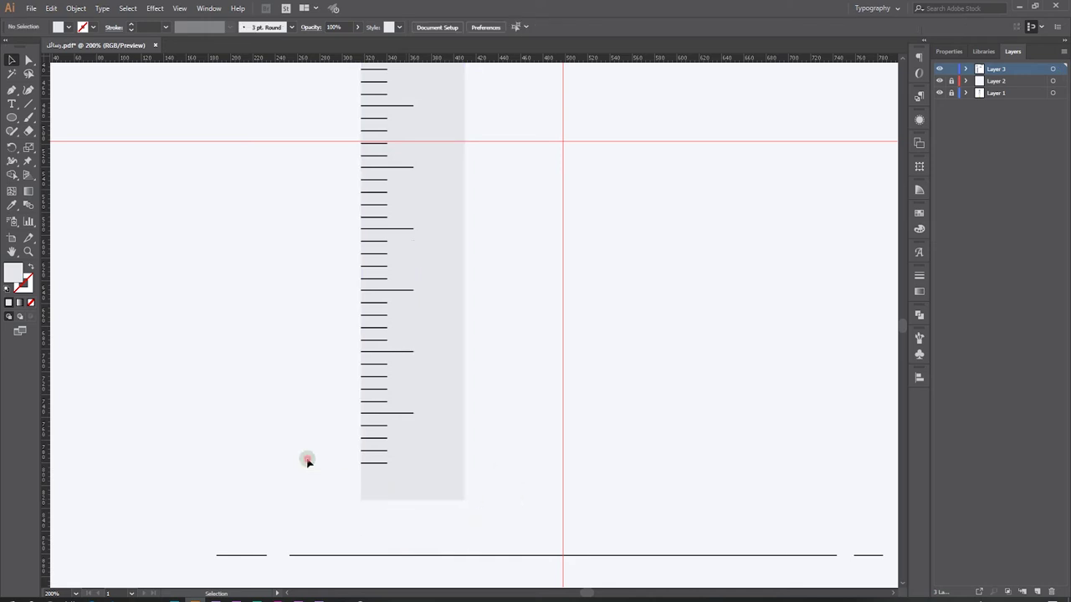
{"action": "left_click", "coordinate": [312, 457]}
{"action": "double_click", "coordinate": [432, 390]}
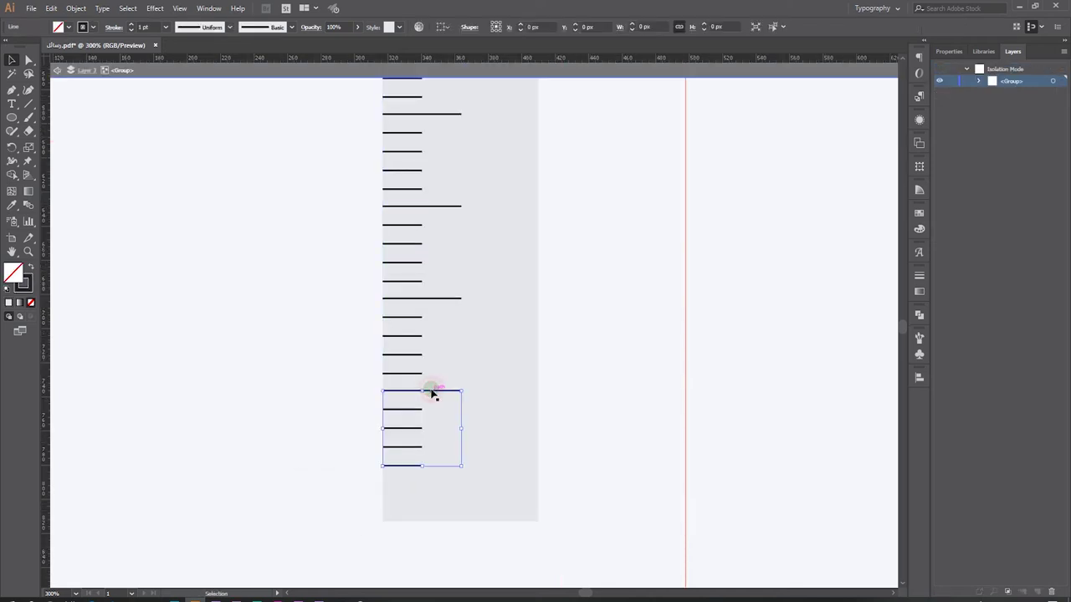
{"action": "left_click_drag", "start_coordinate": [432, 391], "coordinate": [424, 486]}
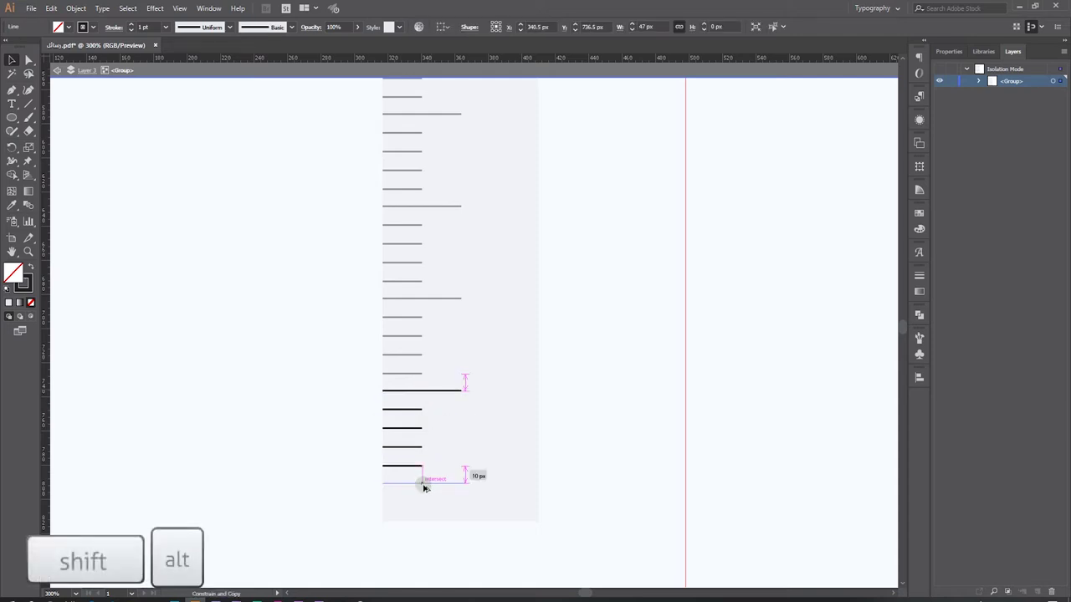
{"action": "left_click_drag", "start_coordinate": [424, 488], "coordinate": [424, 483]}
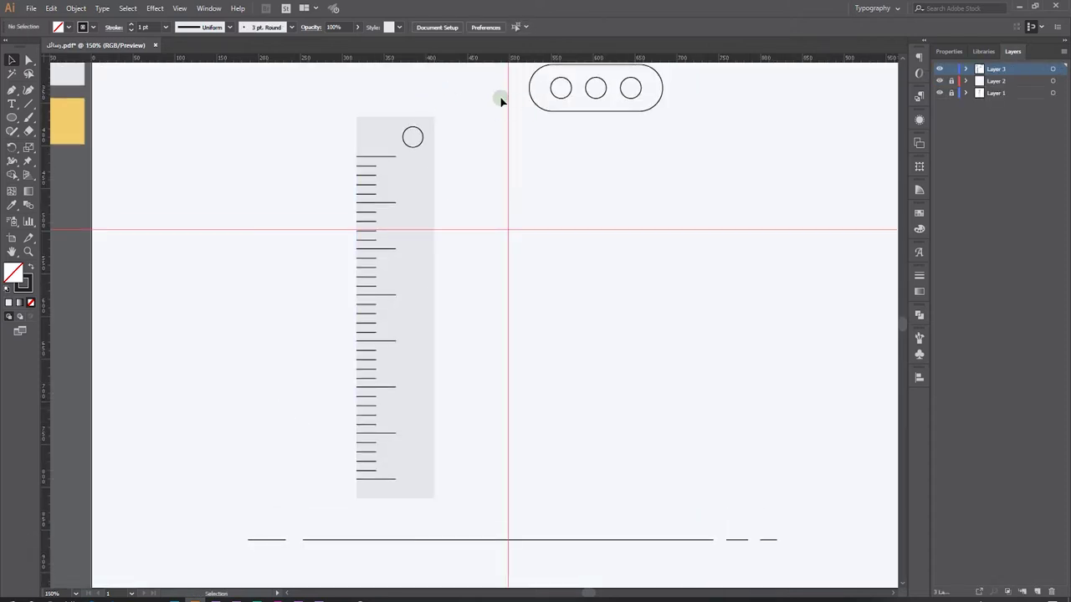
{"action": "left_click_drag", "start_coordinate": [459, 102], "coordinate": [418, 209]}
{"action": "left_click_drag", "start_coordinate": [14, 119], "coordinate": [42, 116]}
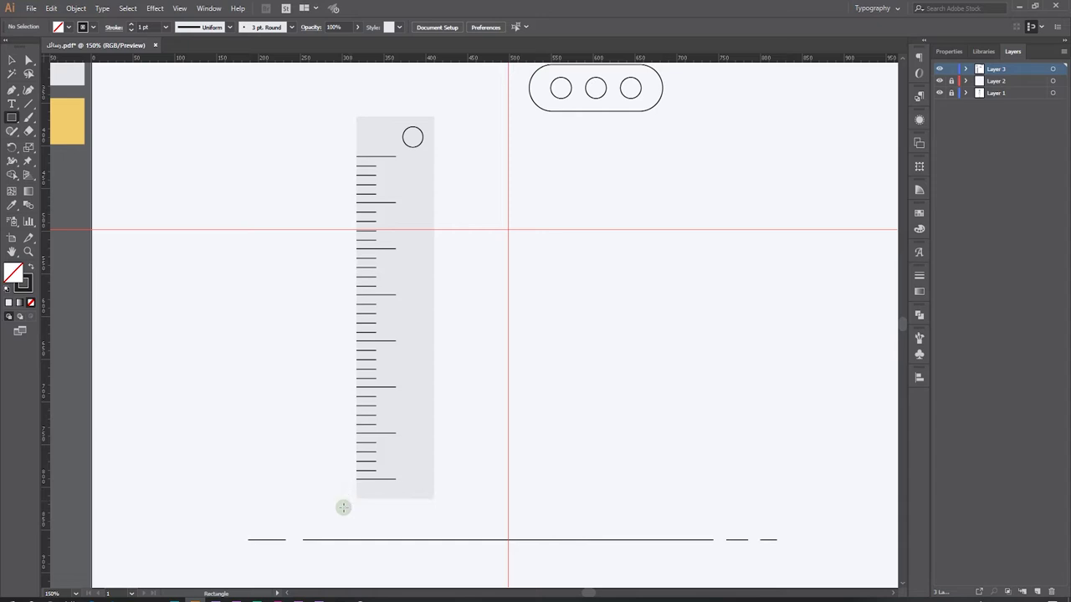
Step: Draw a narrow tall strip over the ruler's left edge and fill it a slightly lighter grey
{"action": "left_click_drag", "start_coordinate": [343, 513], "coordinate": [377, 77]}
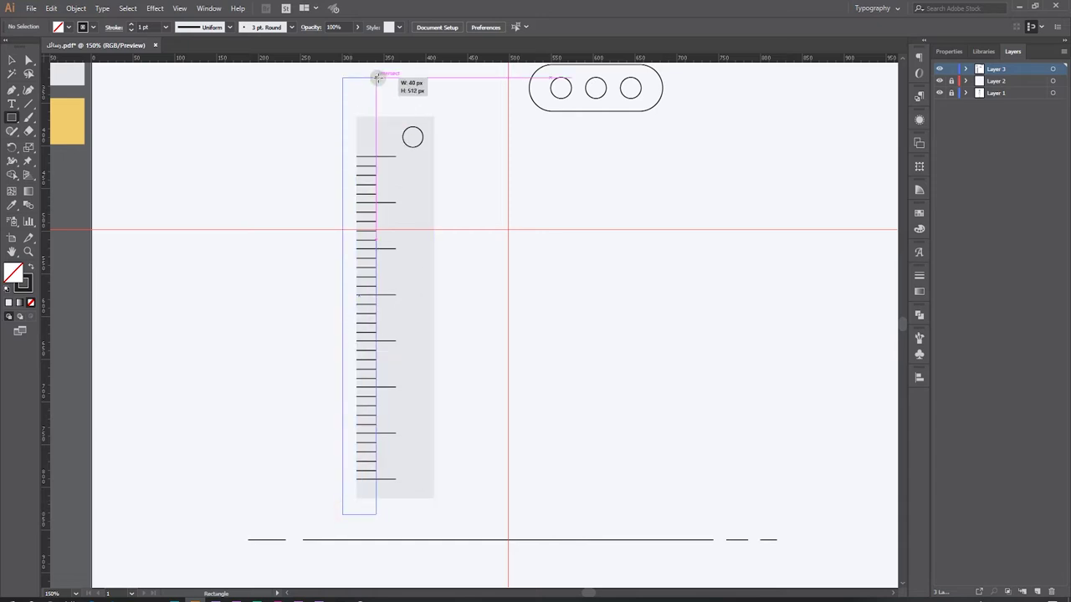
{"action": "mouse_move", "coordinate": [377, 77]}
{"action": "left_mouse_down"}
{"action": "mouse_move", "coordinate": [352, 124]}
{"action": "mouse_move", "coordinate": [332, 117]}
{"action": "left_mouse_up"}
{"action": "left_click", "coordinate": [10, 61]}
{"action": "left_click", "coordinate": [287, 121]}
{"action": "left_click", "coordinate": [370, 79]}
{"action": "key", "text": "i"}
{"action": "left_click", "coordinate": [416, 175]}
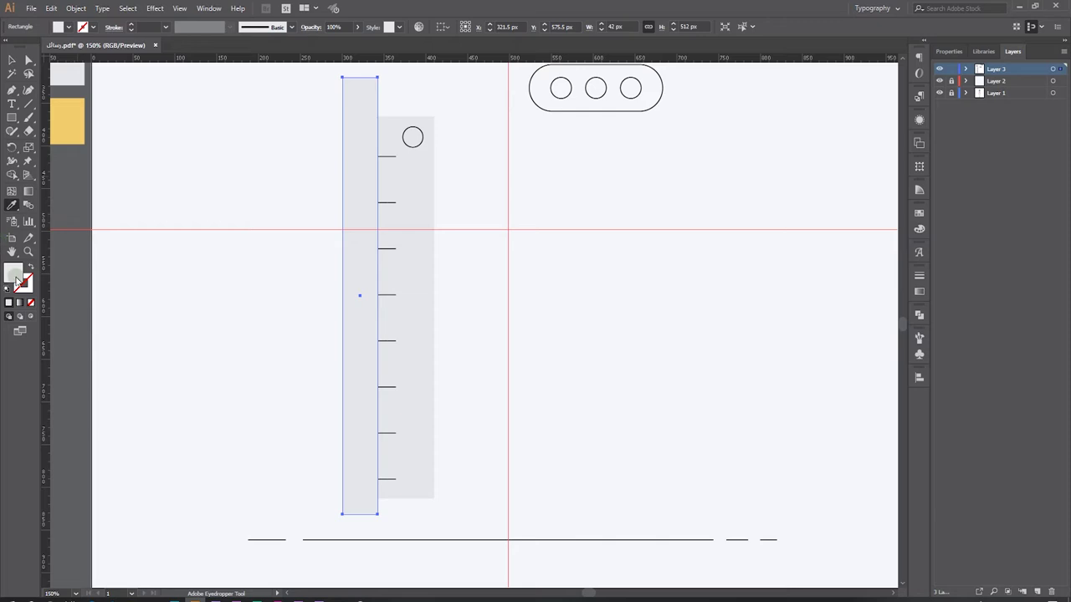
{"action": "double_click", "coordinate": [10, 276]}
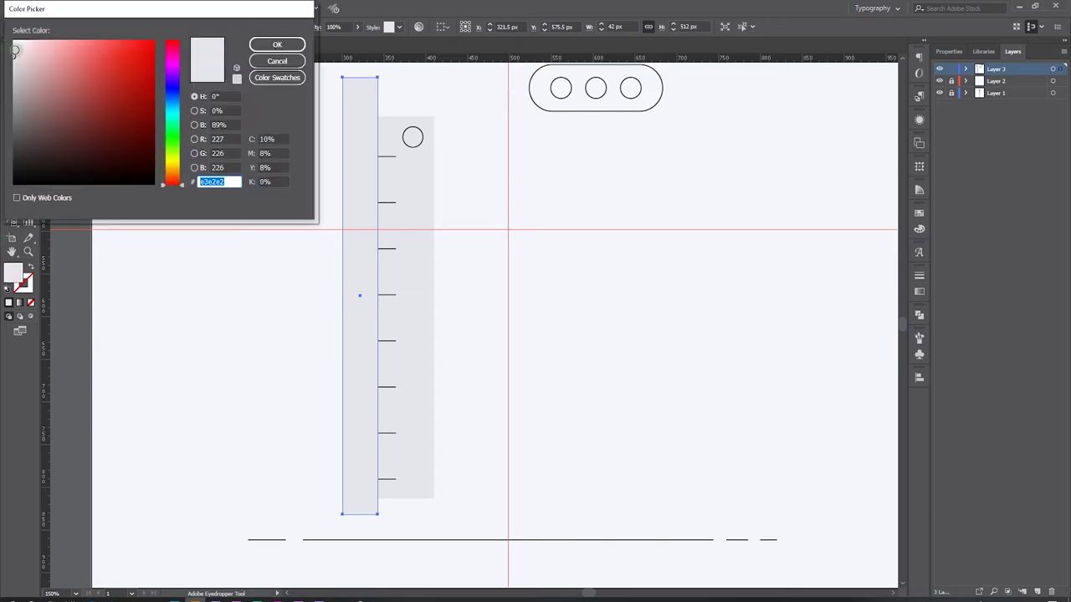
{"action": "left_click", "coordinate": [277, 45]}
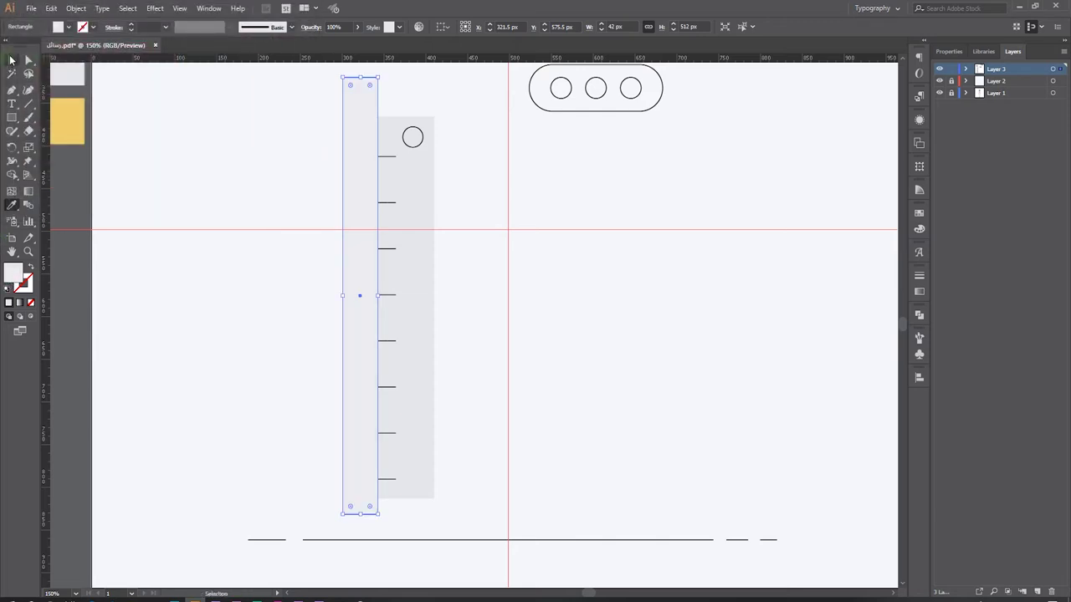
Step: Widen the ruler's grey background leftward and trim the strip's overhang with Shape Builder
{"action": "left_click", "coordinate": [11, 59]}
{"action": "left_click", "coordinate": [388, 136]}
{"action": "left_click_drag", "start_coordinate": [378, 117], "coordinate": [353, 114]}
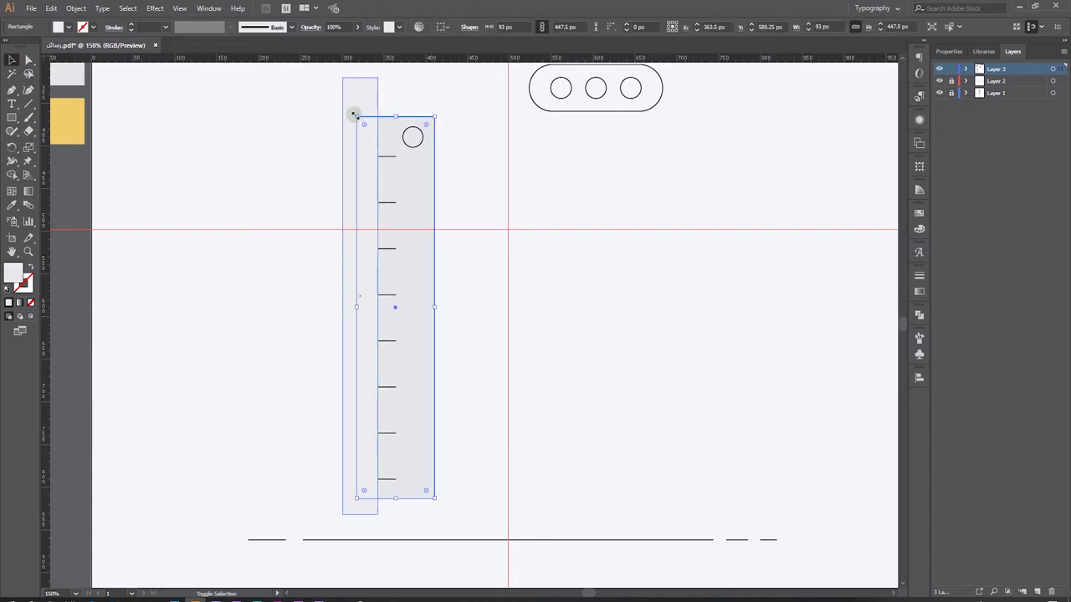
{"action": "key", "text": "shift+m"}
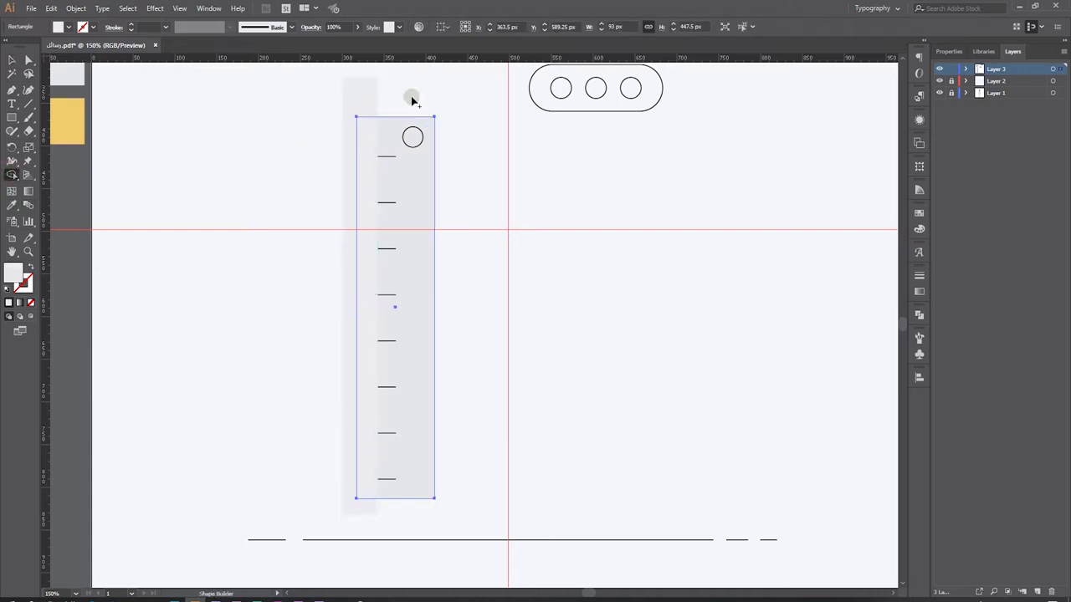
{"action": "left_click", "coordinate": [10, 62]}
{"action": "left_click", "coordinate": [212, 131]}
{"action": "left_click_drag", "start_coordinate": [299, 126], "coordinate": [390, 117]}
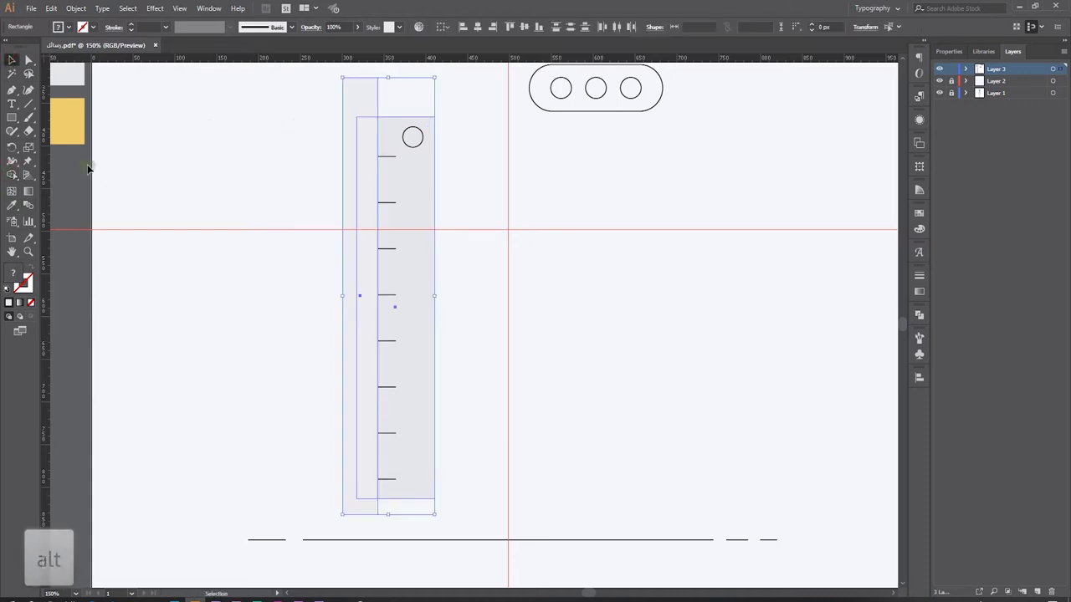
{"action": "left_click", "coordinate": [12, 175]}
{"action": "left_click", "coordinate": [350, 90], "text": "alt"}
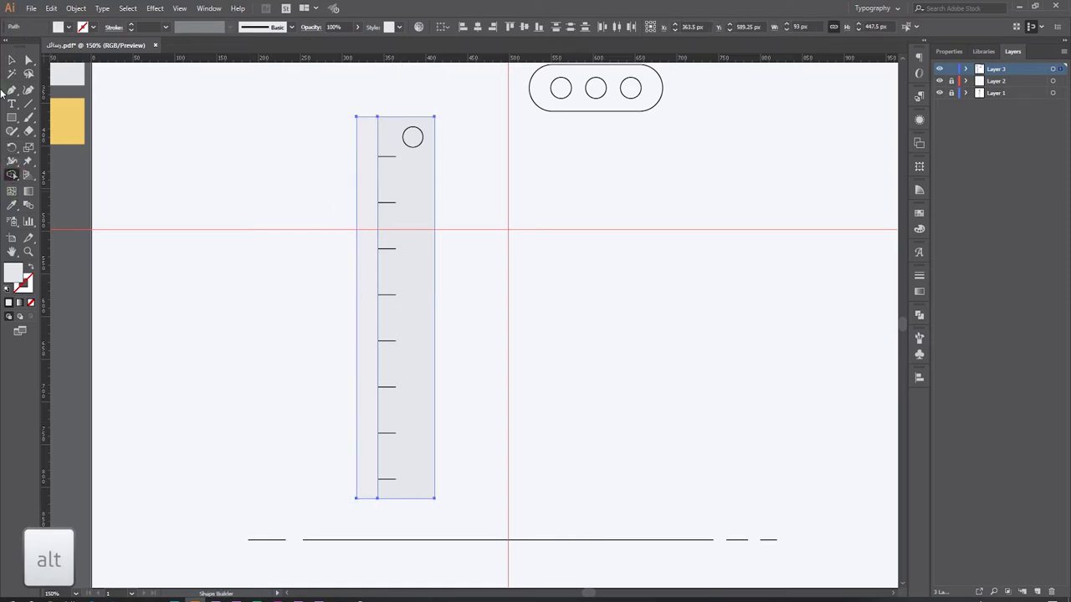
{"action": "left_click", "coordinate": [11, 62]}
{"action": "left_click", "coordinate": [363, 131]}
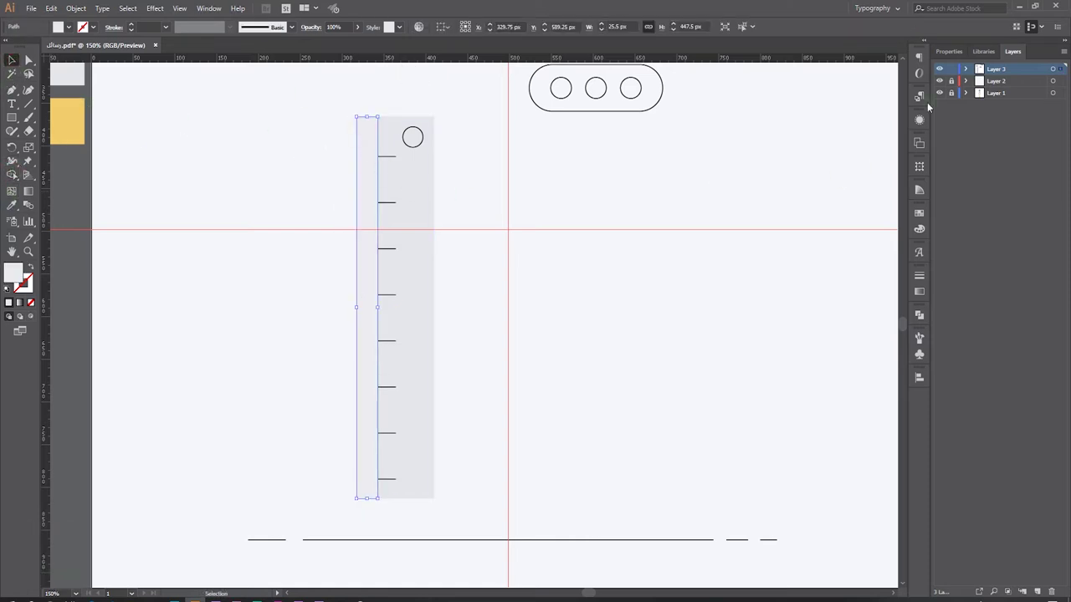
{"action": "left_click", "coordinate": [966, 68]}
Step: Move the strip's path below the ruler's tick marks in the Layers panel
{"action": "left_click", "coordinate": [1011, 131]}
{"action": "left_click_drag", "start_coordinate": [1012, 131], "coordinate": [1017, 146]}
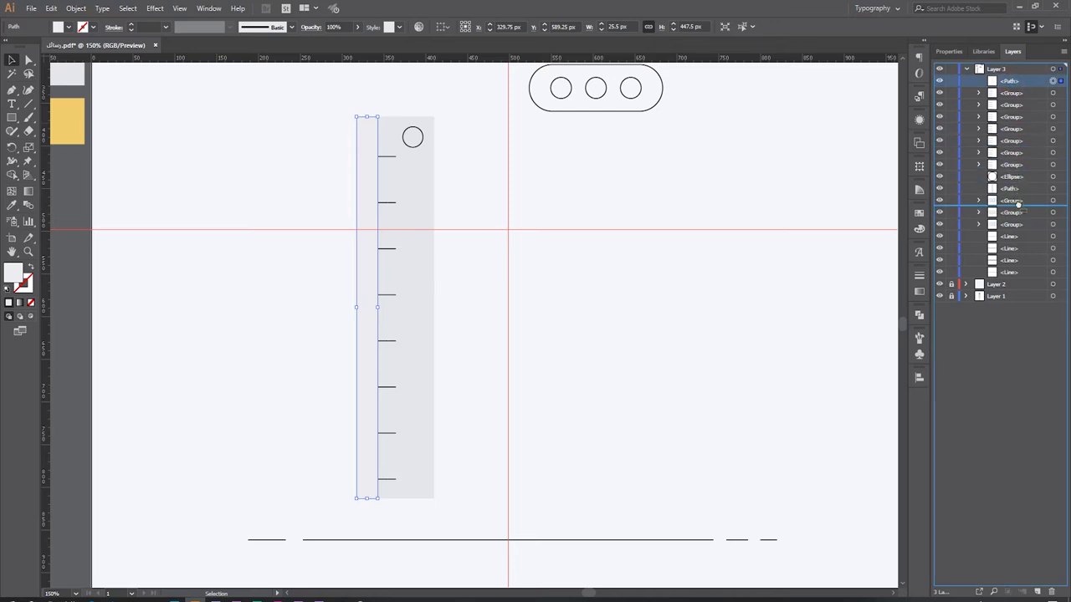
{"action": "left_click_drag", "start_coordinate": [1017, 196], "coordinate": [1025, 203]}
Step: Group all ruler parts, tilt the group slightly and rest it on the ground line
{"action": "key", "text": "a"}
{"action": "left_click_drag", "start_coordinate": [444, 109], "coordinate": [348, 479]}
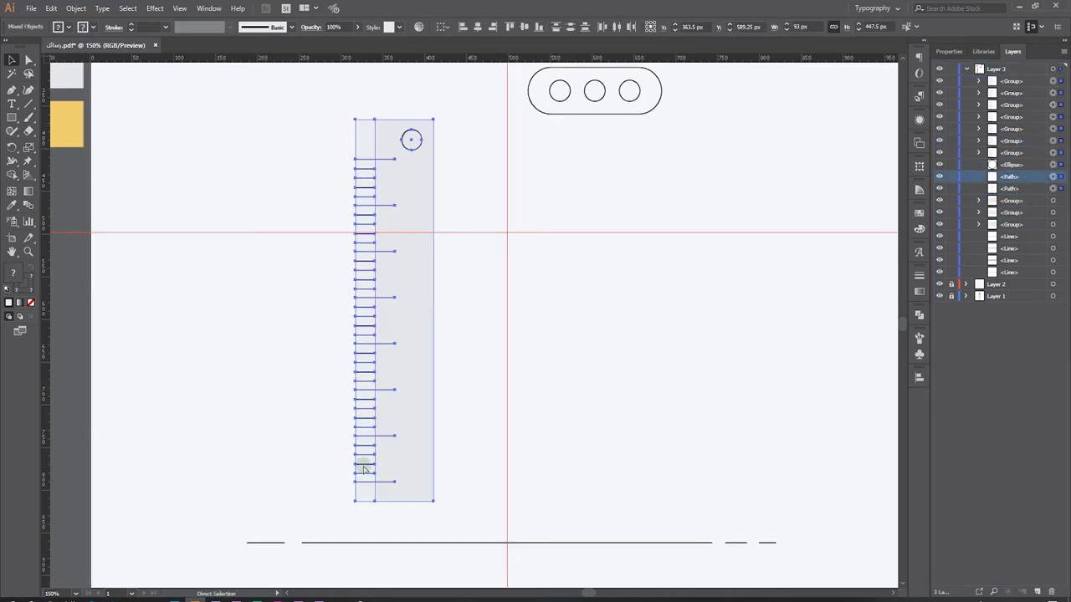
{"action": "key", "text": "ctrl+g"}
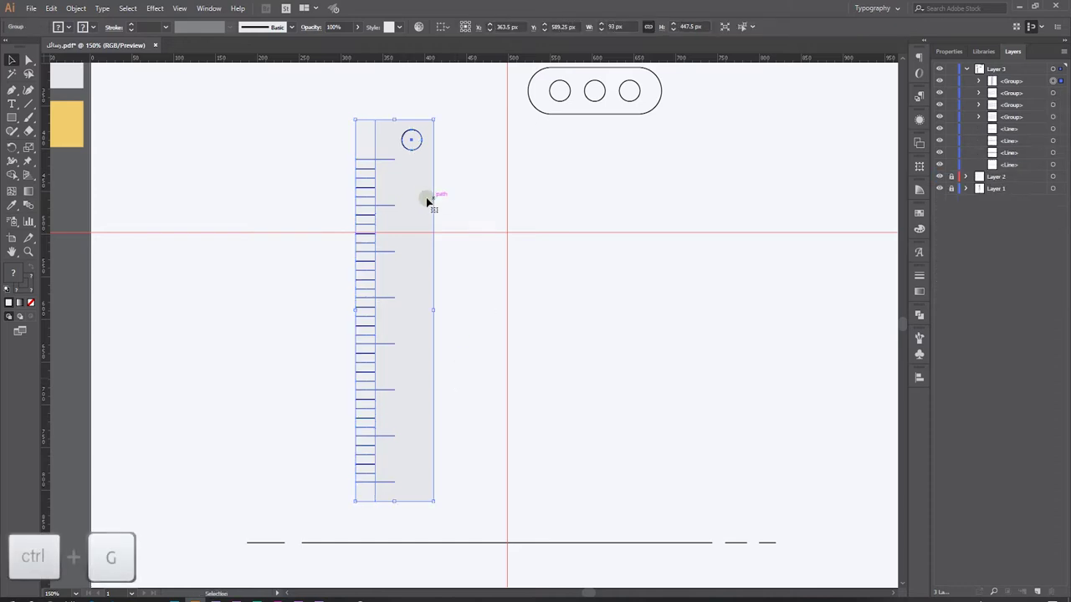
{"action": "left_click_drag", "start_coordinate": [436, 119], "coordinate": [420, 111]}
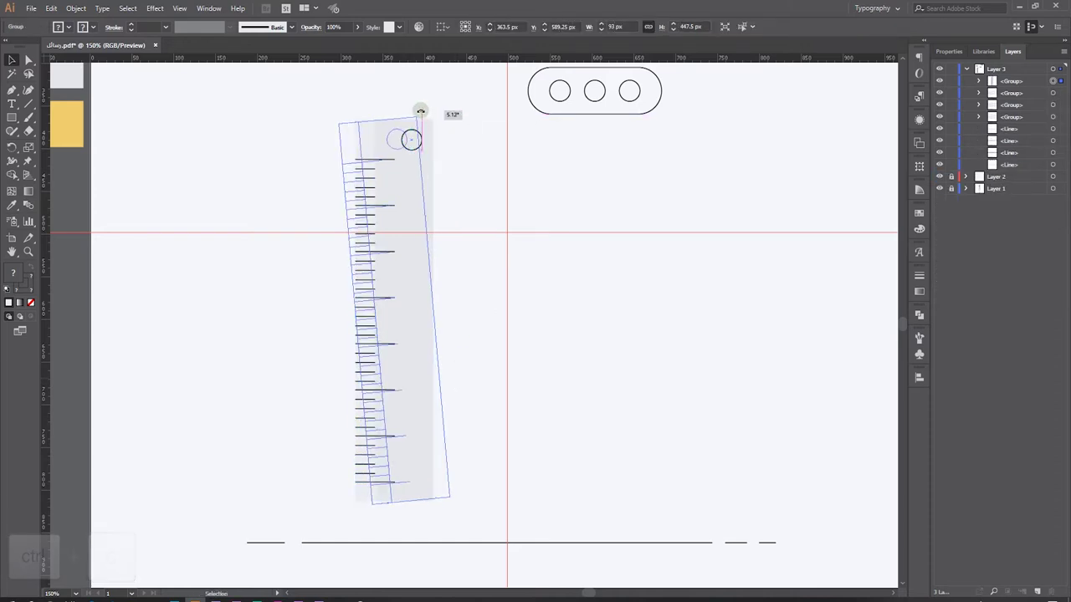
{"action": "left_click_drag", "start_coordinate": [393, 218], "coordinate": [363, 258]}
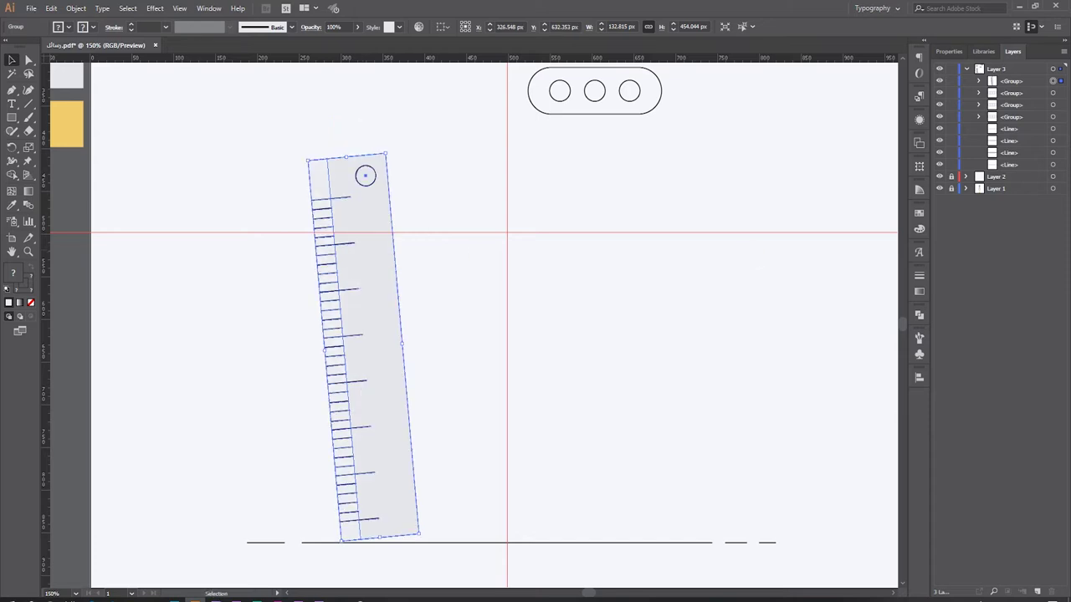
{"action": "key", "text": "ctrl+shift+a"}
{"action": "key", "text": "backslash"}
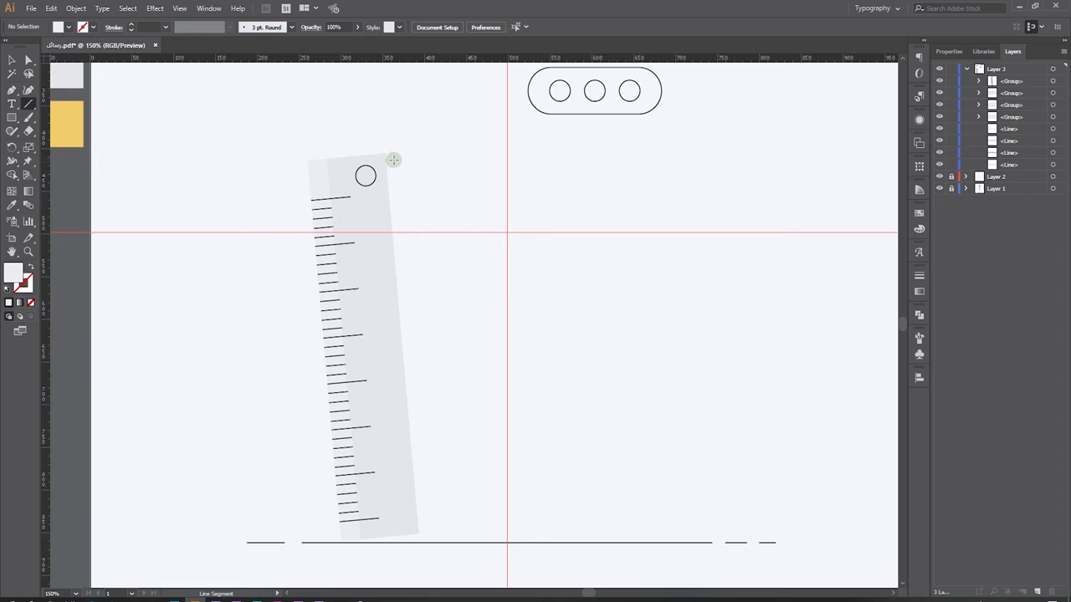
Step: Draw two short diagonal lines above the ruler and give them the ticks' black 1 pt stroke
{"action": "left_click_drag", "start_coordinate": [405, 150], "coordinate": [426, 135]}
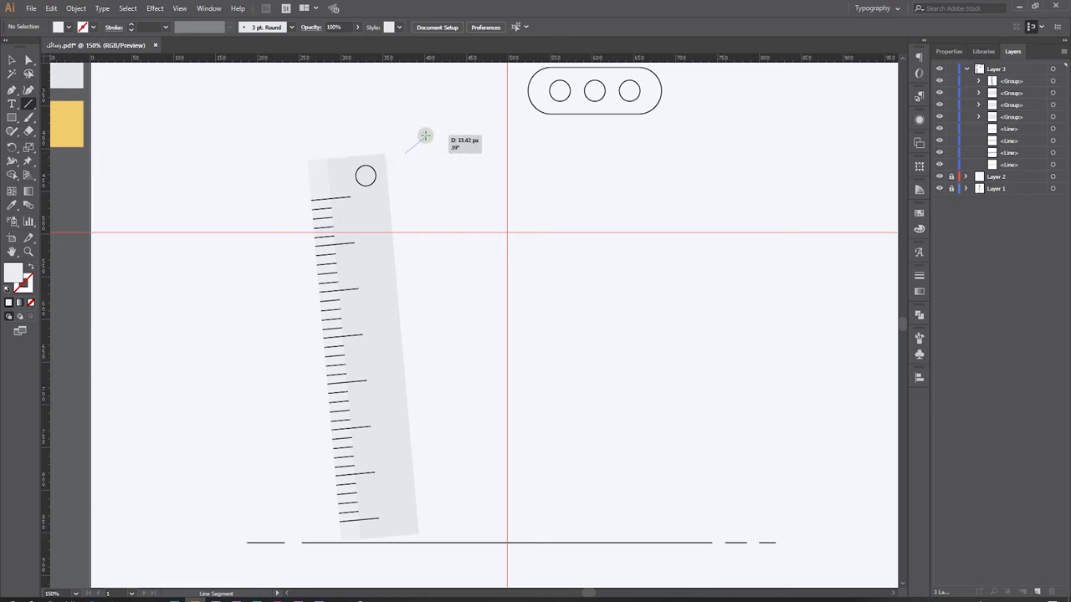
{"action": "left_click_drag", "start_coordinate": [398, 147], "coordinate": [410, 130]}
{"action": "left_click", "coordinate": [11, 61]}
{"action": "key", "text": "i"}
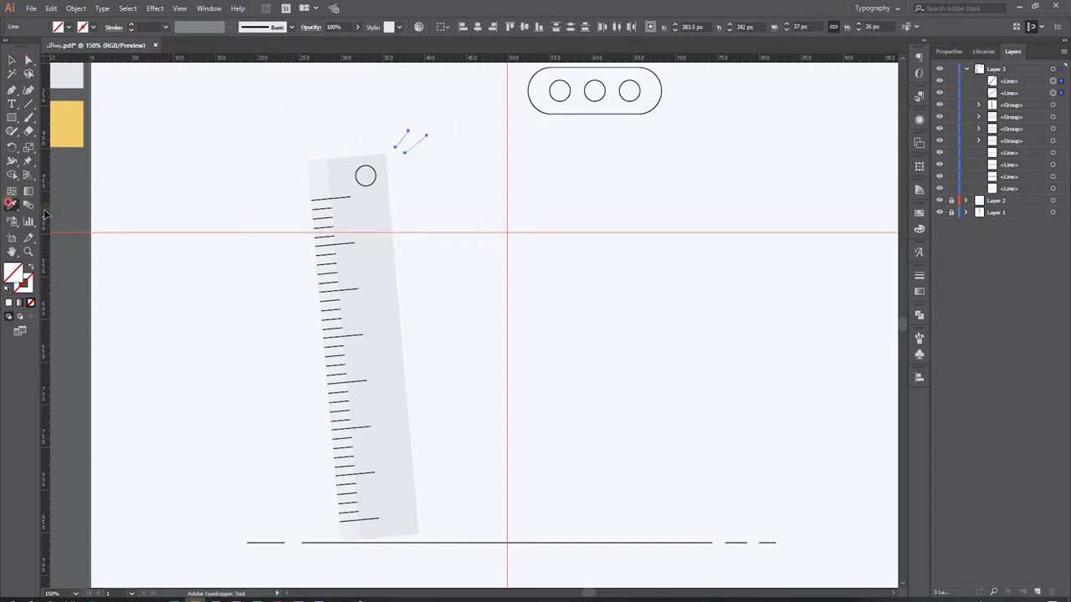
{"action": "left_click", "coordinate": [339, 197]}
Step: Start drawing a tall rounded rectangle to the right of the ruler
{"action": "left_click", "coordinate": [11, 117]}
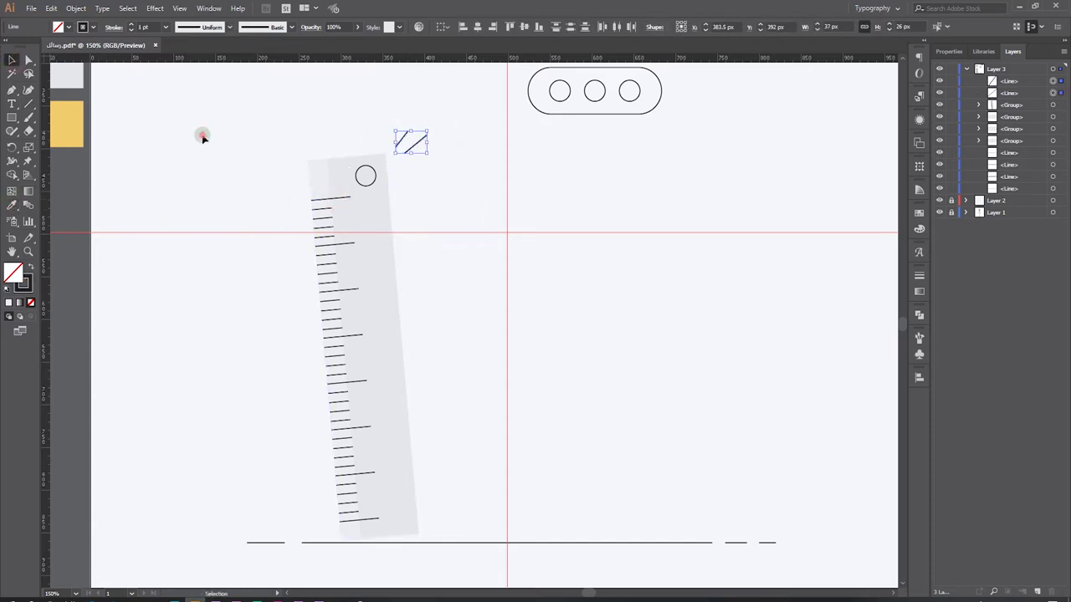
{"action": "key", "text": "ctrl+shift+a"}
{"action": "key", "text": "ctrl+1"}
{"action": "mouse_move", "coordinate": [450, 203]}
{"action": "left_mouse_down"}
{"action": "mouse_move", "coordinate": [372, 371]}
{"action": "mouse_move", "coordinate": [404, 441]}
{"action": "mouse_move", "coordinate": [405, 398]}
{"action": "left_mouse_up"}
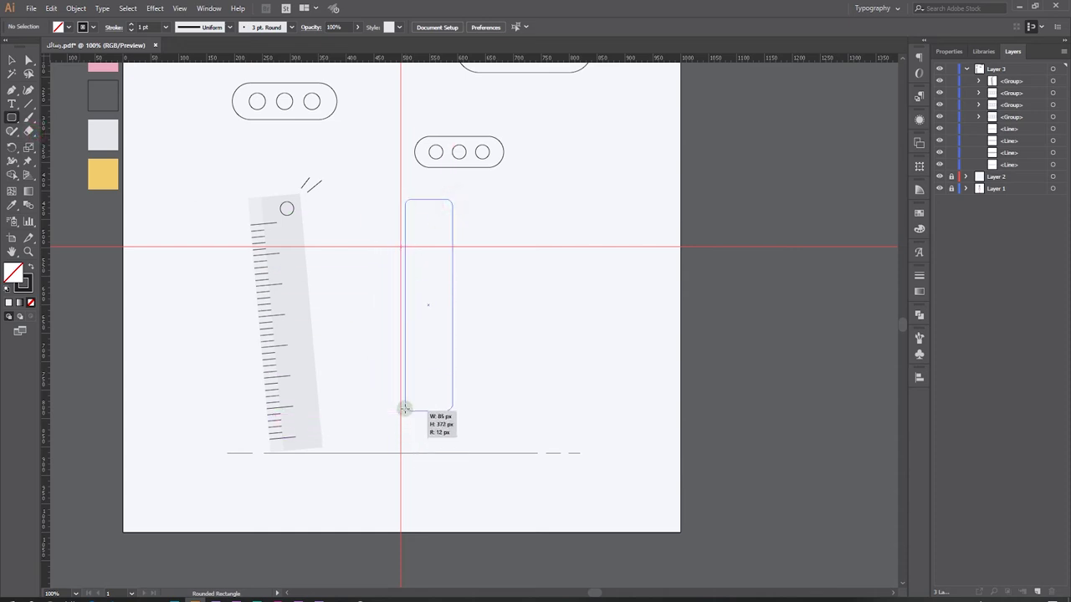
Step: Finish the 81 × 347 px rounded rectangle and round its corners fully to 32 px
{"action": "left_click_drag", "start_coordinate": [407, 398], "coordinate": [406, 398]}
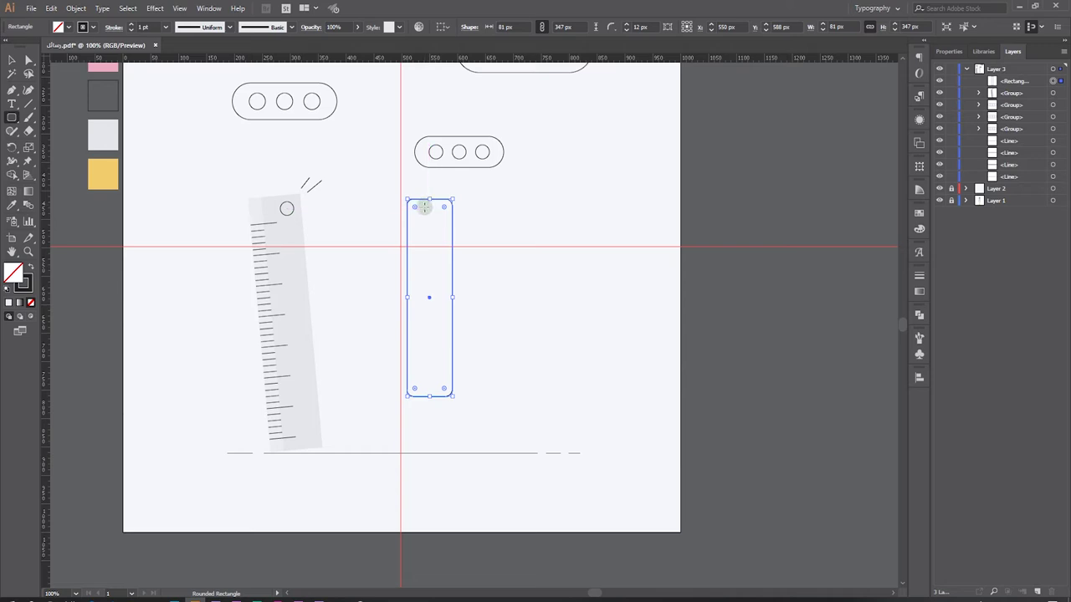
{"action": "left_click_drag", "start_coordinate": [418, 210], "coordinate": [429, 218]}
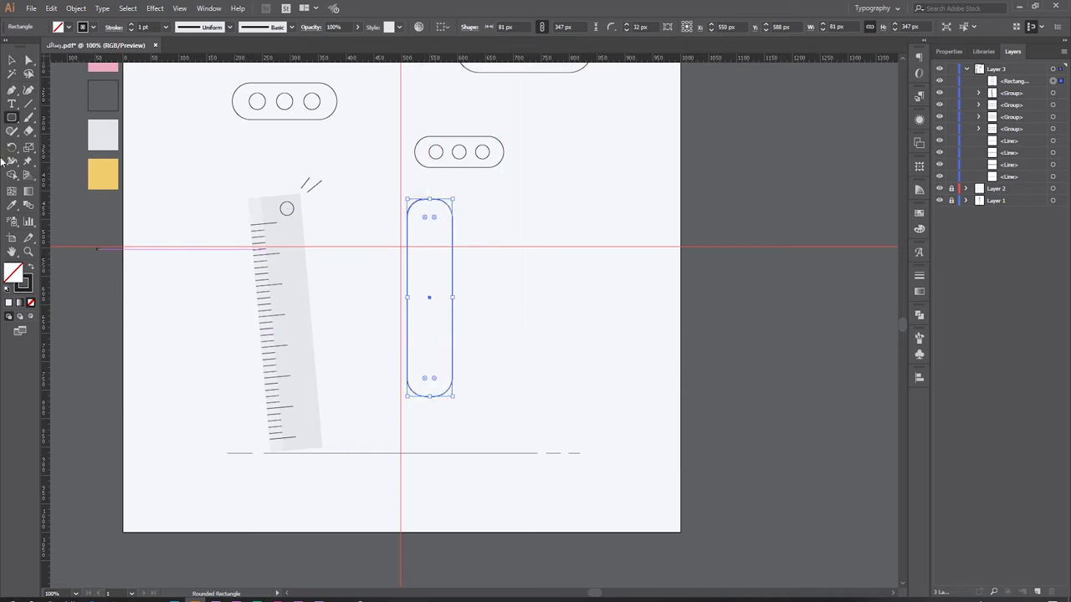
{"action": "left_click", "coordinate": [30, 61]}
{"action": "left_click_drag", "start_coordinate": [523, 347], "coordinate": [301, 418]}
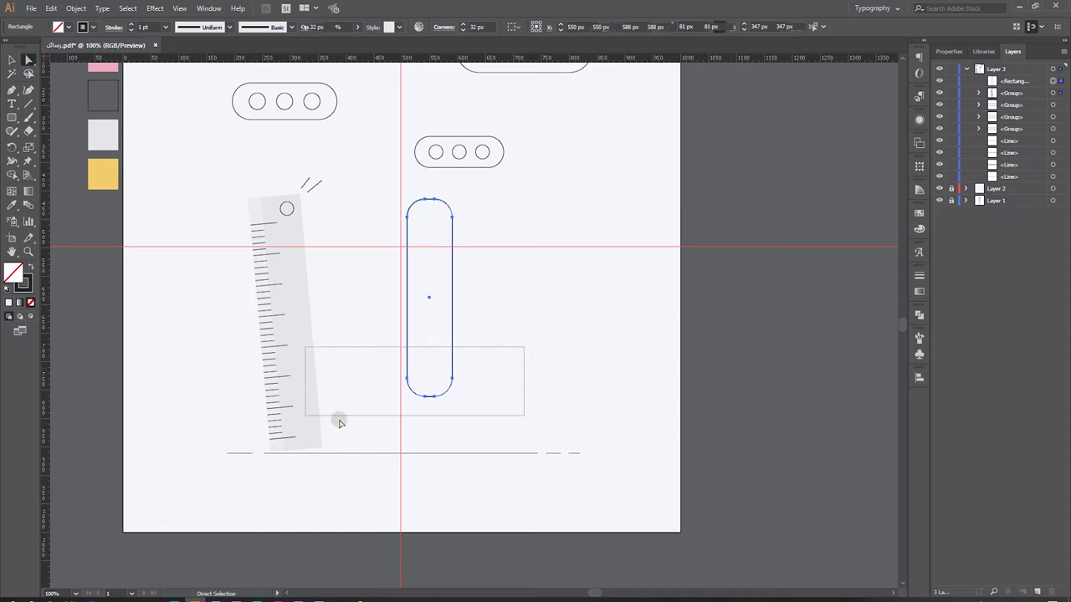
Step: Square off the capsule's bottom corners and pull a new bottom-middle anchor 64 px down into a tip
{"action": "left_click_drag", "start_coordinate": [509, 354], "coordinate": [389, 410]}
{"action": "left_click_drag", "start_coordinate": [440, 384], "coordinate": [512, 403]}
{"action": "left_click", "coordinate": [12, 91]}
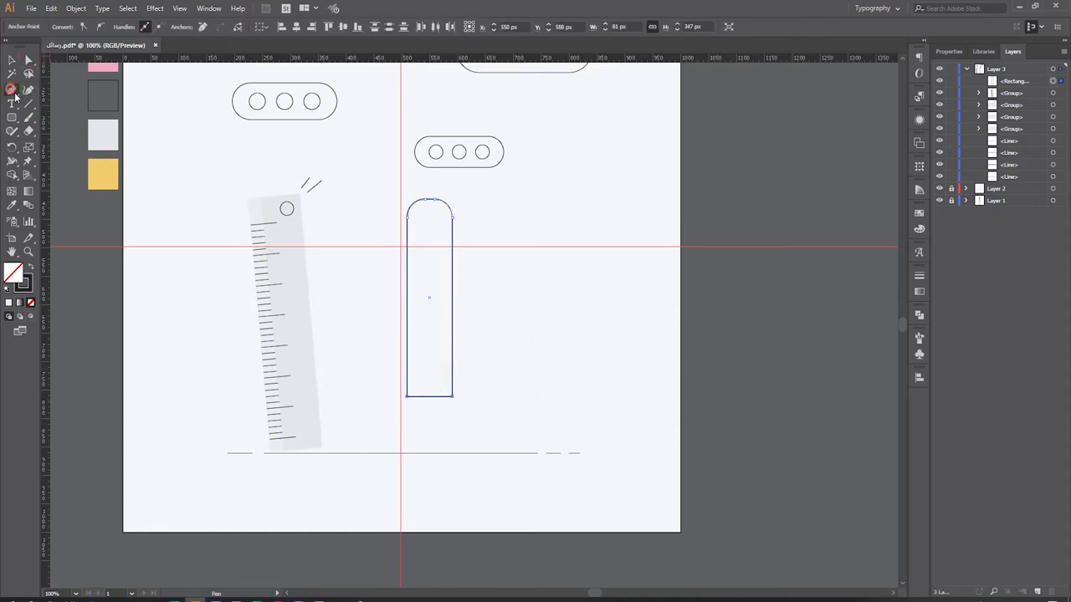
{"action": "left_click", "coordinate": [429, 397]}
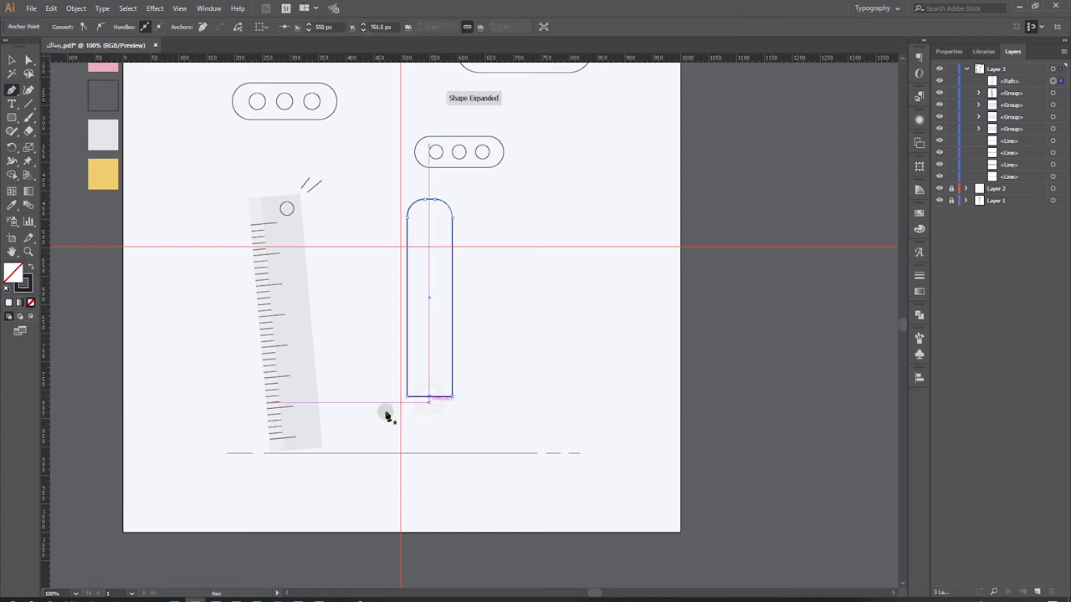
{"action": "left_click", "coordinate": [28, 60]}
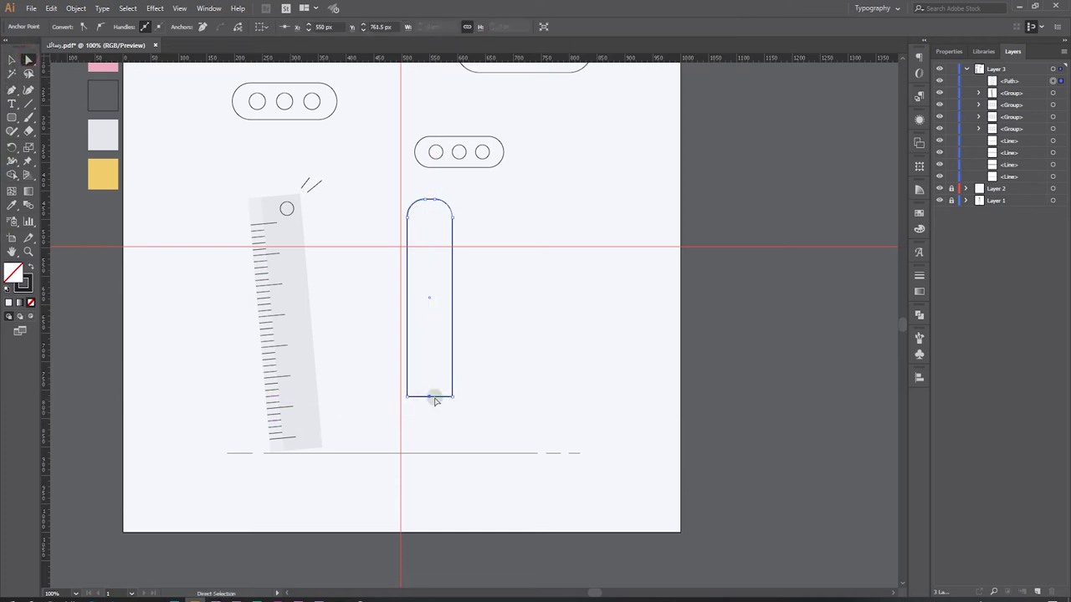
{"action": "left_click", "coordinate": [428, 397]}
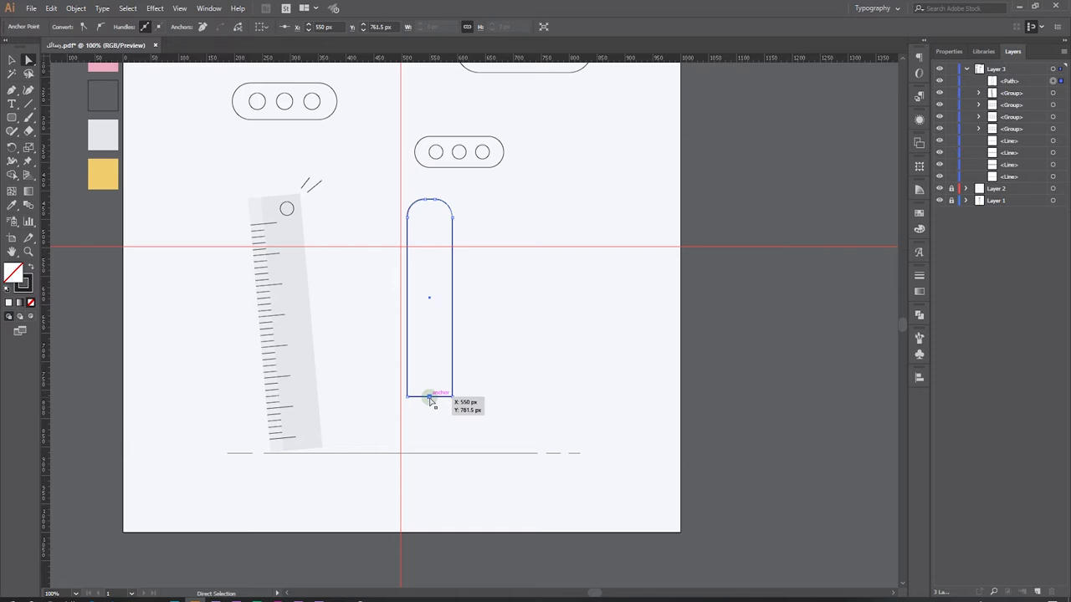
{"action": "left_click_drag", "start_coordinate": [430, 399], "coordinate": [433, 435]}
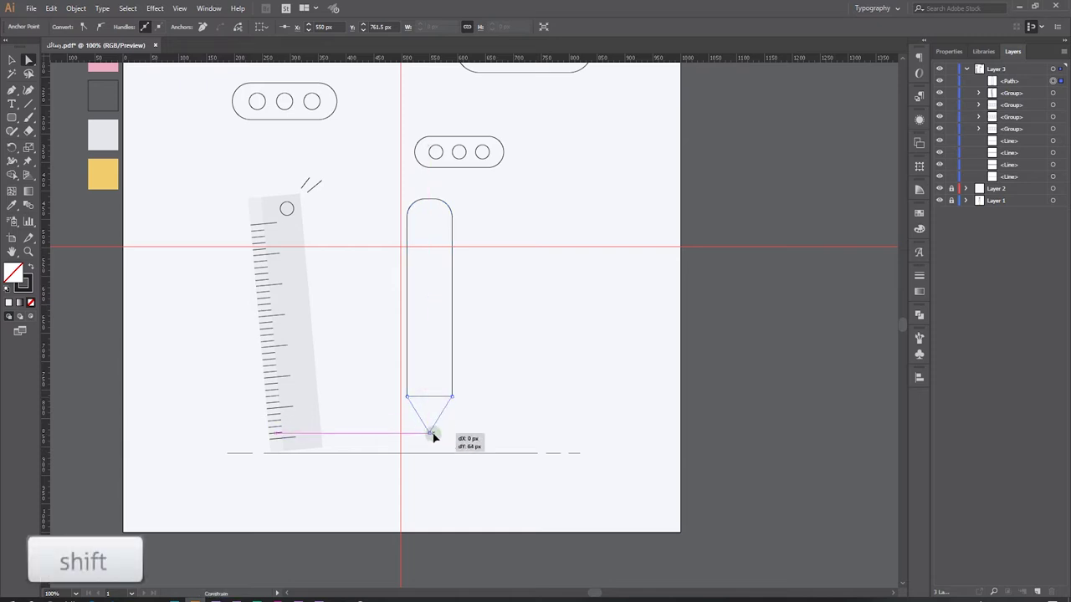
{"action": "left_click_drag", "start_coordinate": [433, 436], "coordinate": [432, 435]}
{"action": "left_click", "coordinate": [508, 407]}
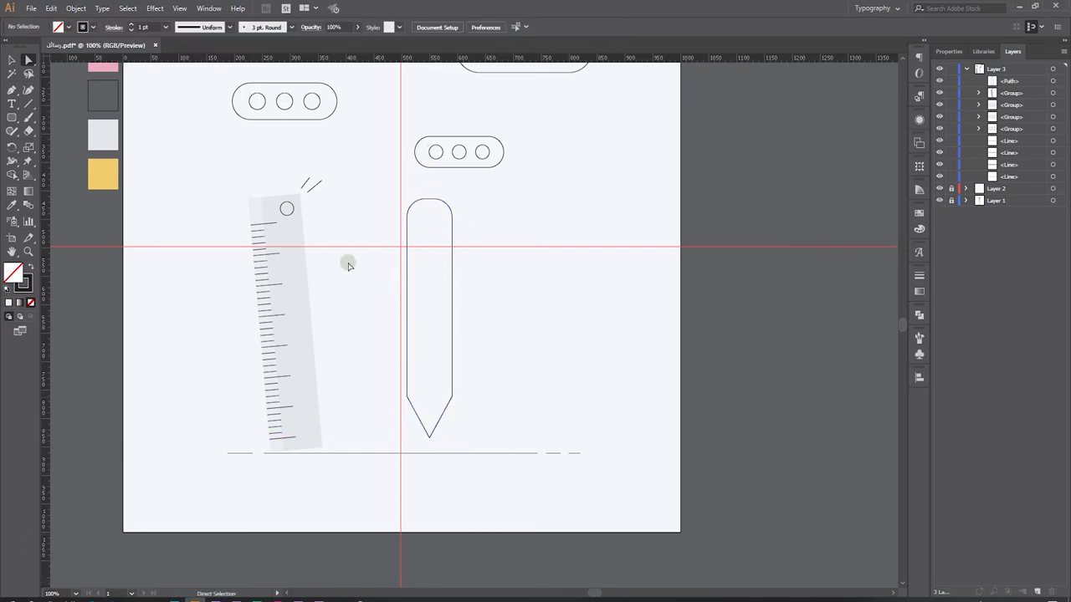
{"action": "left_click", "coordinate": [12, 117]}
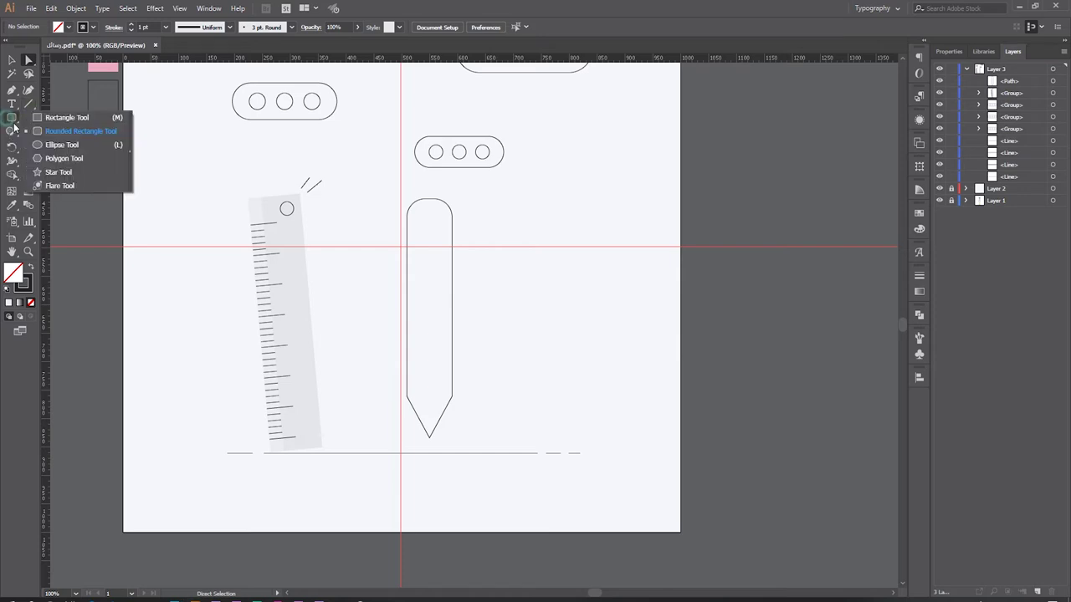
Step: Cut the pencil's rounded top off as a separate cap using a rectangle and Shape Builder
{"action": "mouse_move", "coordinate": [467, 198]}
{"action": "left_mouse_down"}
{"action": "mouse_move", "coordinate": [382, 239]}
{"action": "mouse_move", "coordinate": [388, 232]}
{"action": "left_mouse_up"}
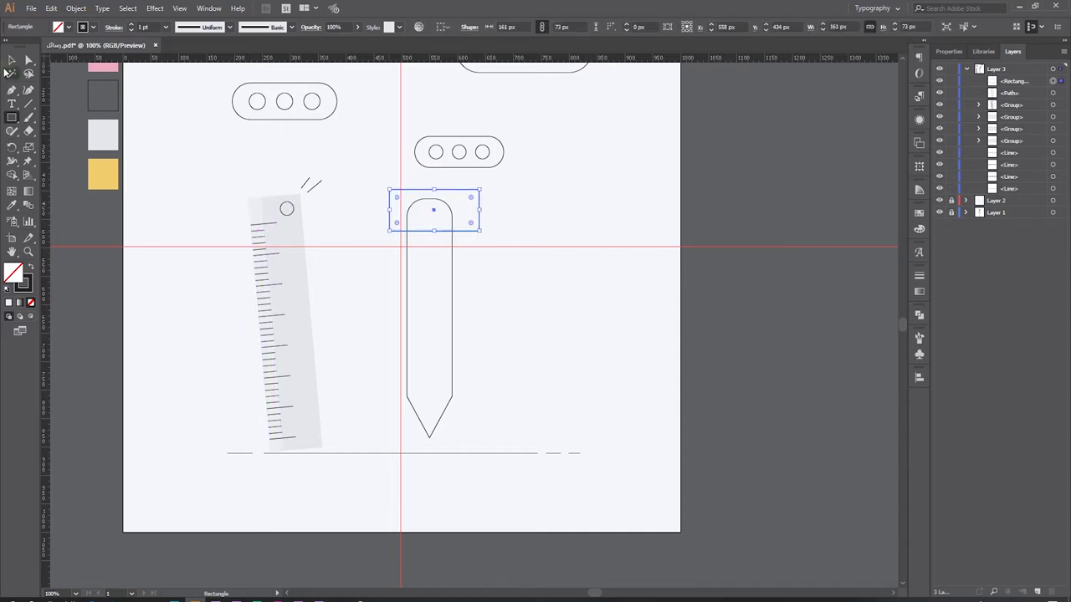
{"action": "left_click", "coordinate": [12, 61]}
{"action": "left_click_drag", "start_coordinate": [529, 198], "coordinate": [397, 421]}
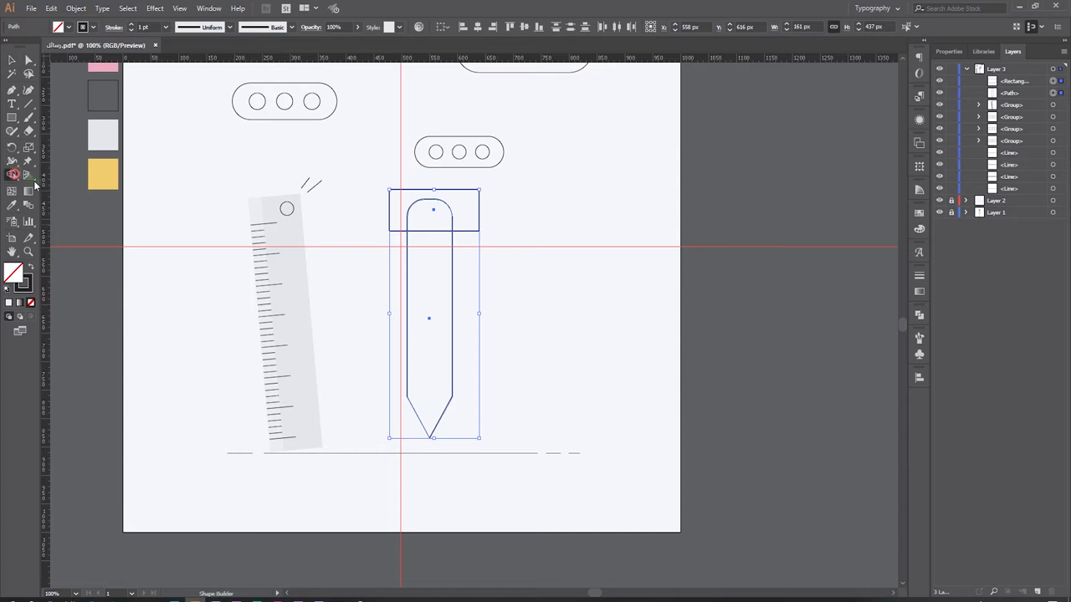
{"action": "left_click", "coordinate": [466, 215], "text": "alt"}
{"action": "left_click", "coordinate": [434, 269], "text": "alt"}
Step: Fill the separated cap with the pink swatch colour
{"action": "key", "text": "v"}
{"action": "left_click", "coordinate": [15, 204]}
{"action": "left_click", "coordinate": [235, 98]}
{"action": "left_click", "coordinate": [13, 59]}
{"action": "left_click", "coordinate": [274, 191]}
{"action": "scroll", "coordinate": [627, 312], "scroll_direction": "up", "scroll_amount": 1}
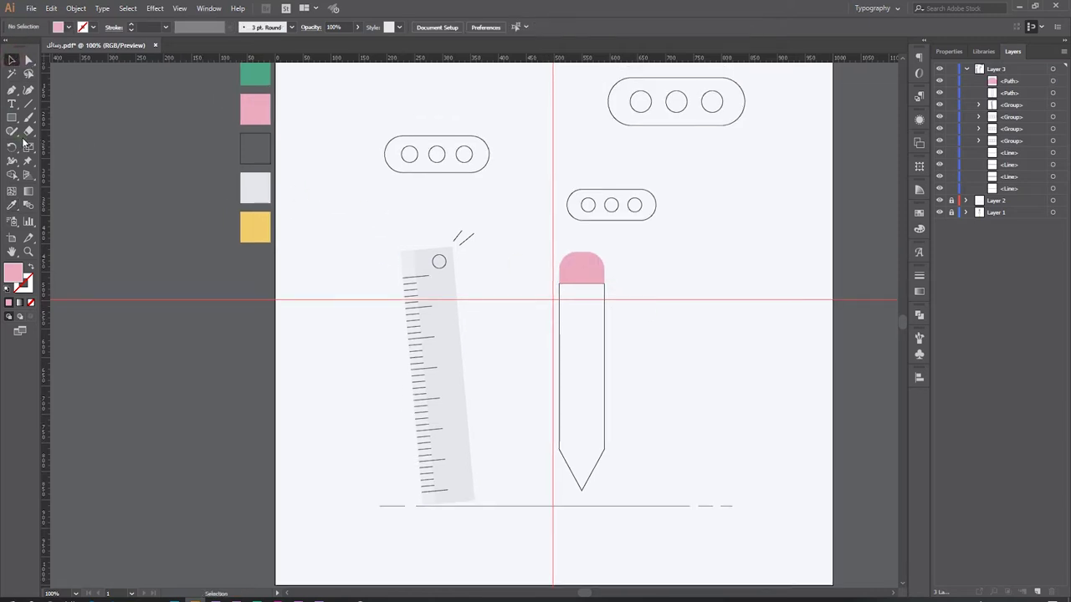
Step: Draw a thin band below the pink cap and make it solid black with no outline
{"action": "scroll", "coordinate": [650, 318], "scroll_direction": "up", "scroll_amount": 1, "text": "alt"}
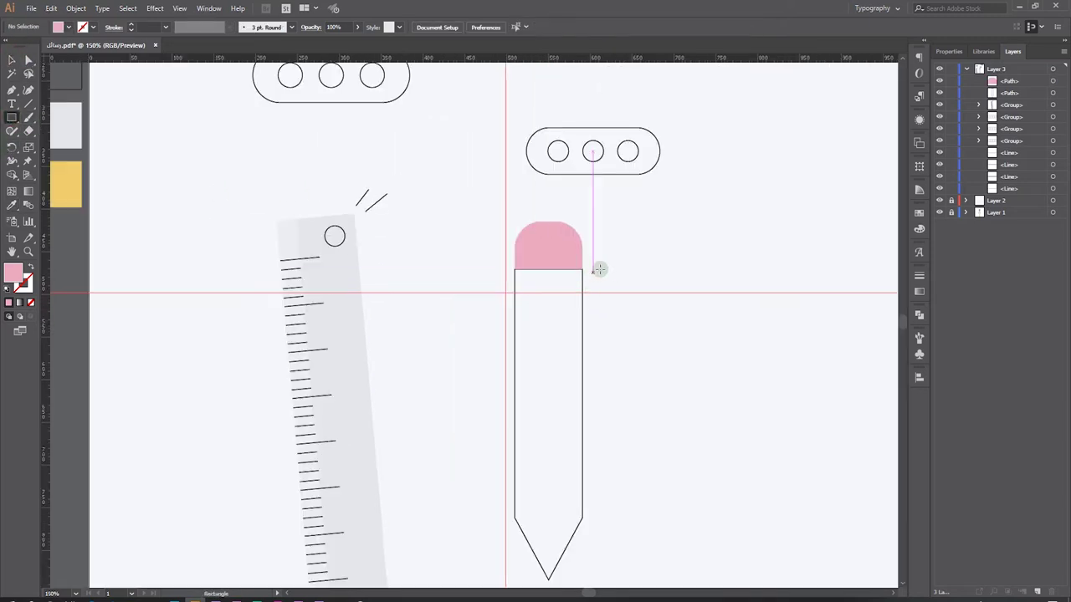
{"action": "left_click_drag", "start_coordinate": [572, 269], "coordinate": [504, 286]}
{"action": "scroll", "coordinate": [334, 209], "scroll_direction": "up", "scroll_amount": 3}
{"action": "scroll", "coordinate": [335, 210], "scroll_direction": "left", "scroll_amount": 3}
{"action": "key", "text": "i"}
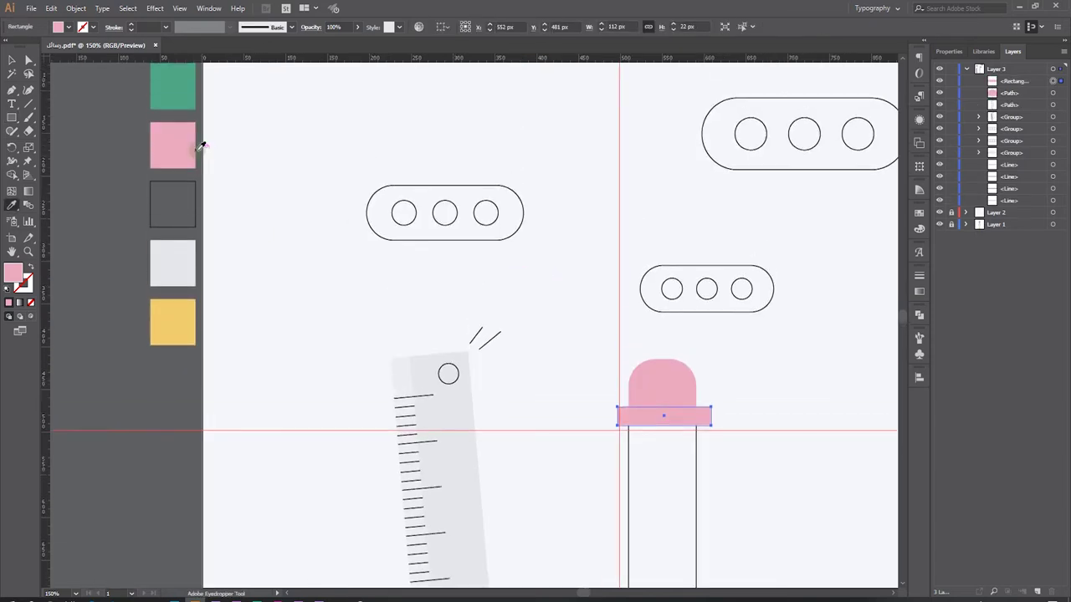
{"action": "key", "text": "d"}
{"action": "key", "text": "slash"}
{"action": "key", "text": "v"}
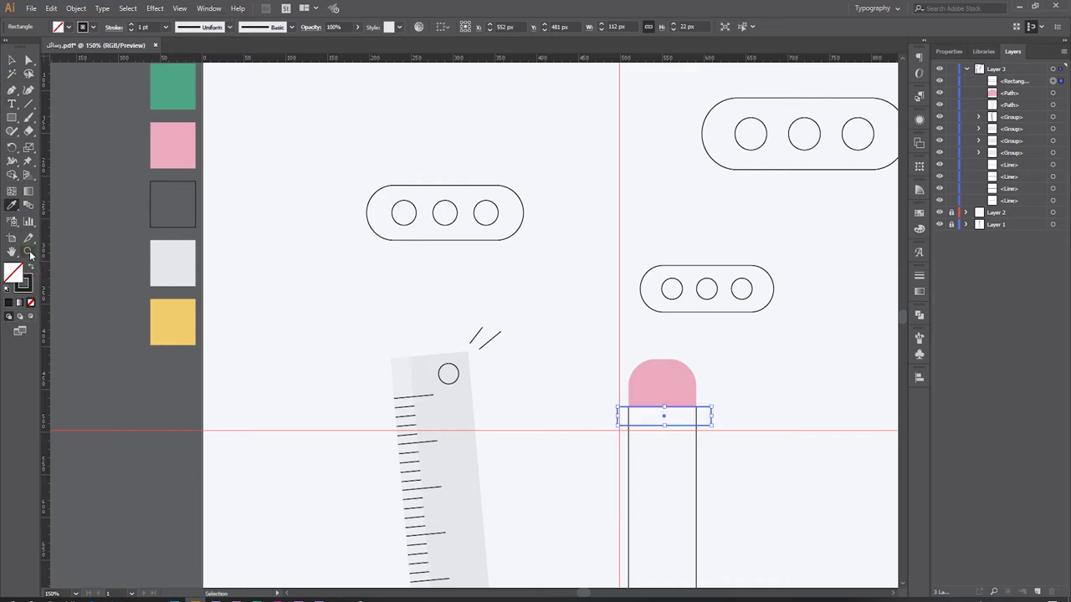
{"action": "left_click", "coordinate": [30, 269]}
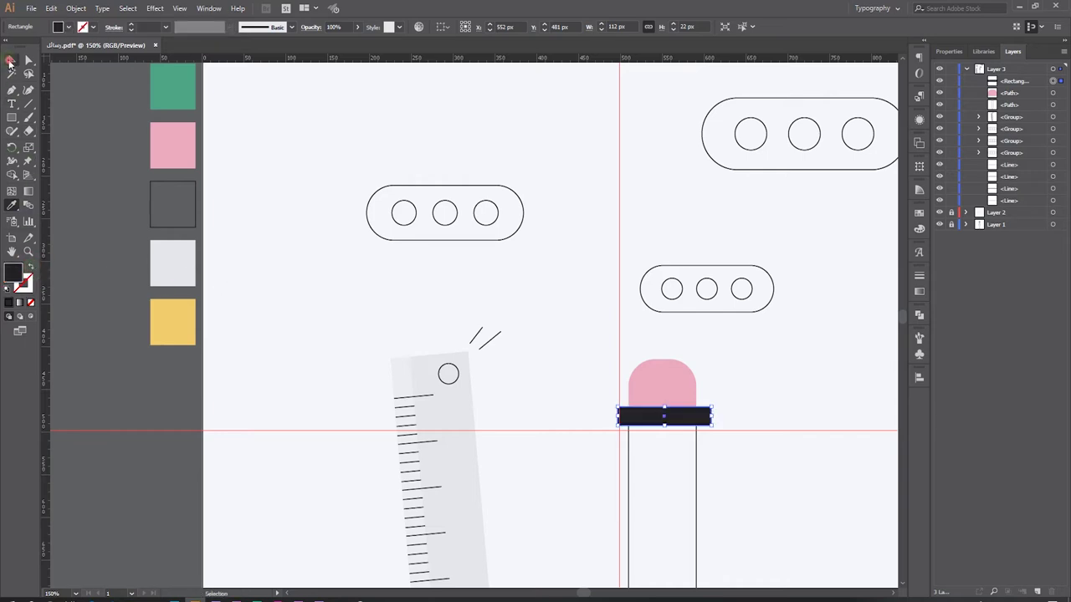
Step: Trim the band's left and right overhangs to the pencil's width with Shape Builder
{"action": "left_click_drag", "start_coordinate": [784, 444], "coordinate": [633, 351]}
{"action": "left_click", "coordinate": [422, 348]}
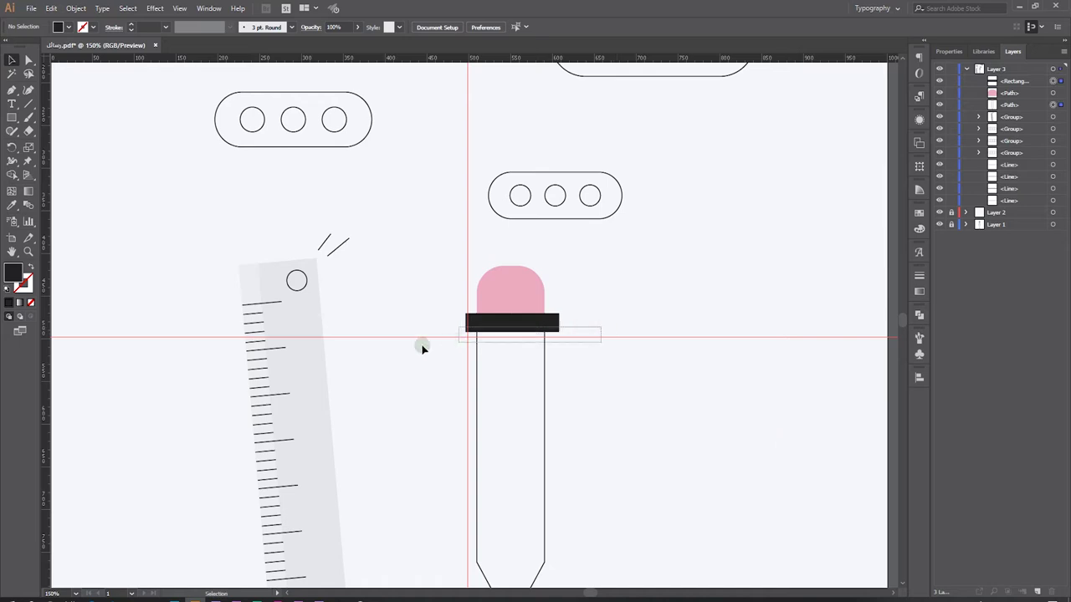
{"action": "key", "text": "ctrl+z"}
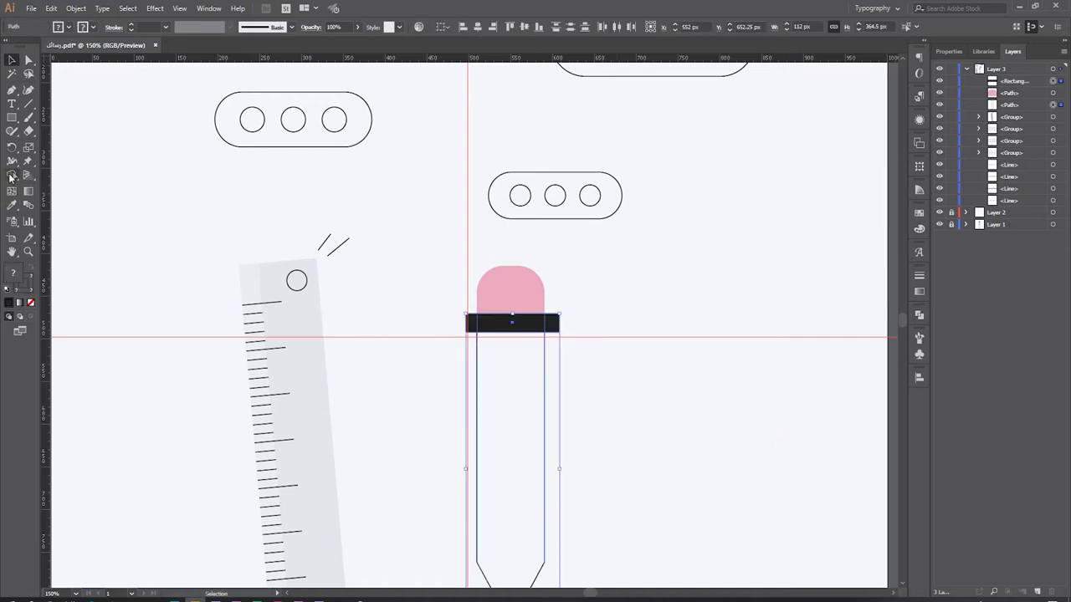
{"action": "left_click", "coordinate": [11, 176]}
{"action": "left_click", "coordinate": [552, 323], "text": "alt"}
{"action": "left_click", "coordinate": [470, 323], "text": "alt"}
{"action": "left_click", "coordinate": [12, 60]}
Step: Fill the pencil body with the green swatch
{"action": "left_click_drag", "start_coordinate": [595, 366], "coordinate": [449, 392]}
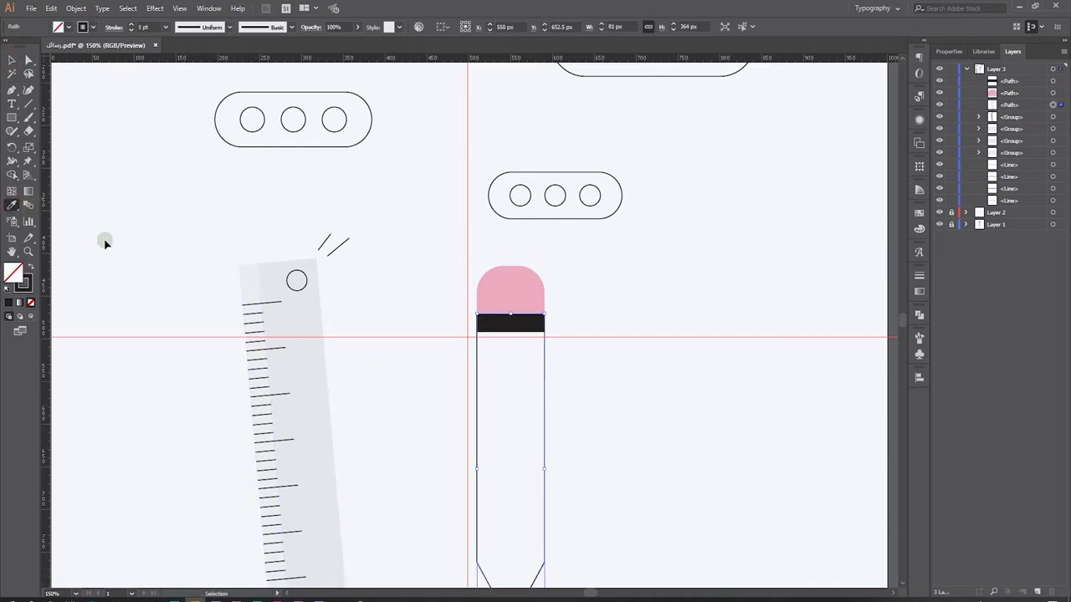
{"action": "key", "text": "ctrl+1"}
{"action": "left_click", "coordinate": [136, 111]}
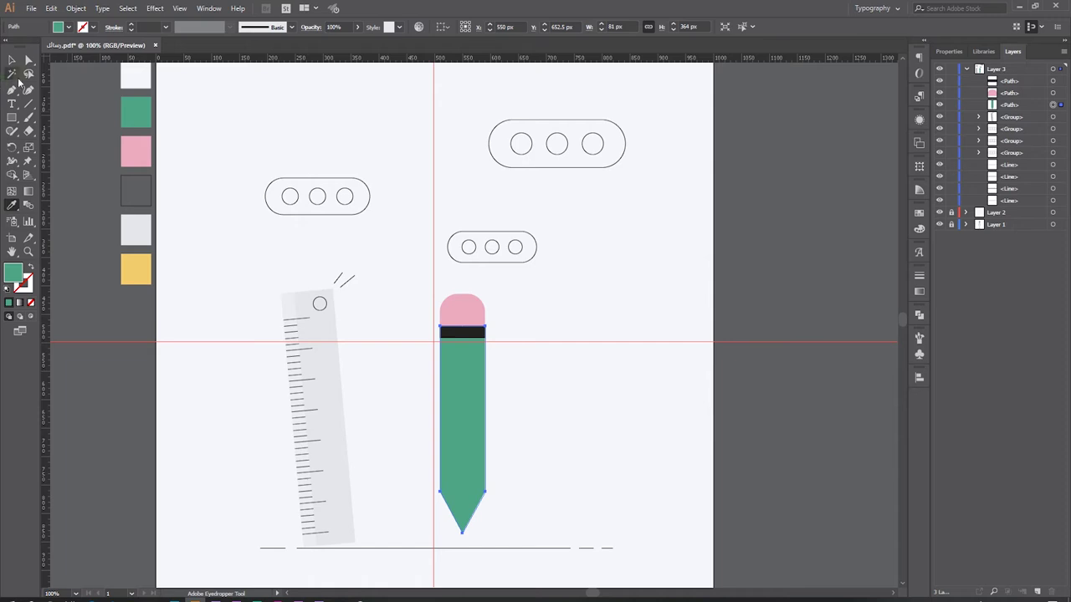
{"action": "right_click", "coordinate": [12, 117]}
Step: Draw a three-sided polygon, fill it light grey and move it onto the pencil tip
{"action": "left_click", "coordinate": [52, 156]}
{"action": "left_click_drag", "start_coordinate": [399, 324], "coordinate": [361, 340]}
{"action": "key", "text": "Down"}
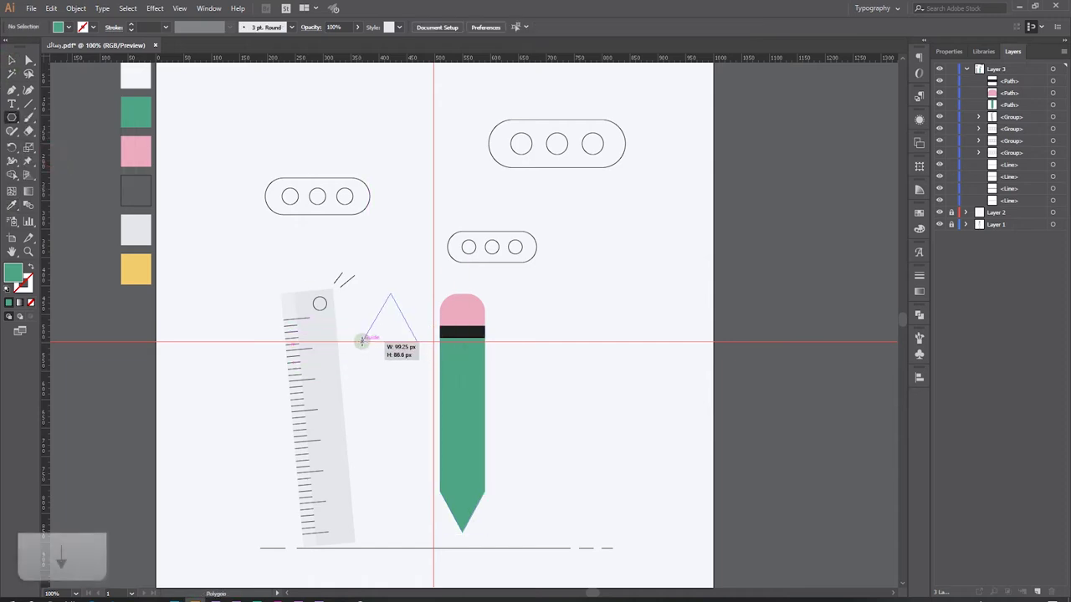
{"action": "left_click_drag", "start_coordinate": [362, 340], "coordinate": [361, 342]}
{"action": "left_click", "coordinate": [12, 60]}
{"action": "key", "text": "i"}
{"action": "left_click", "coordinate": [132, 226]}
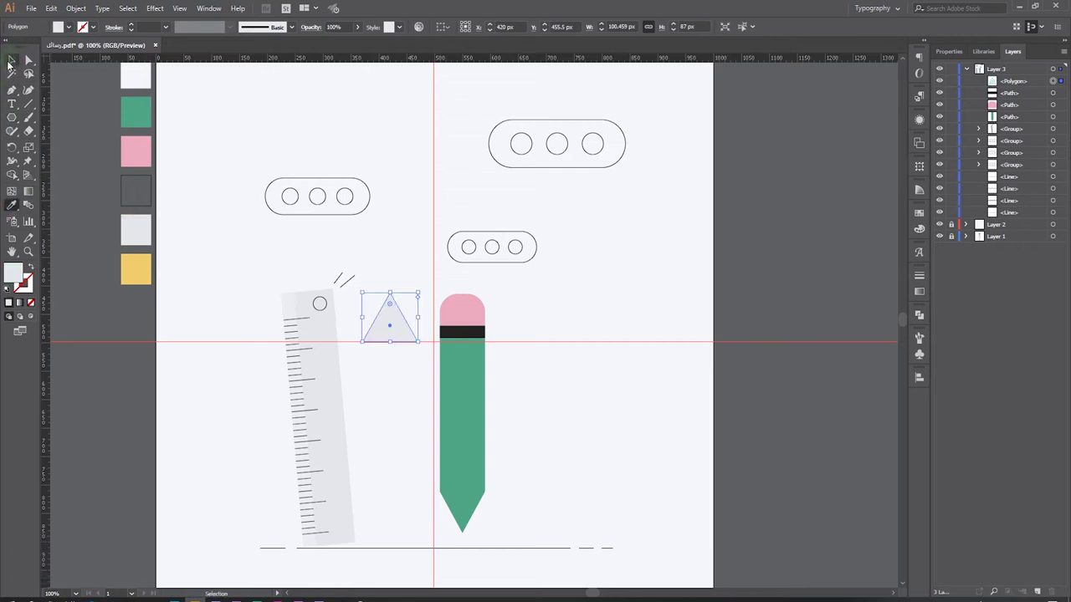
{"action": "left_click_drag", "start_coordinate": [387, 319], "coordinate": [485, 490]}
Step: Resize the triangle, duplicate it to the left, and scale both to span the pencil width
{"action": "scroll", "coordinate": [485, 491], "scroll_direction": "up", "scroll_amount": 1}
{"action": "scroll", "coordinate": [485, 490], "scroll_direction": "up", "scroll_amount": 2}
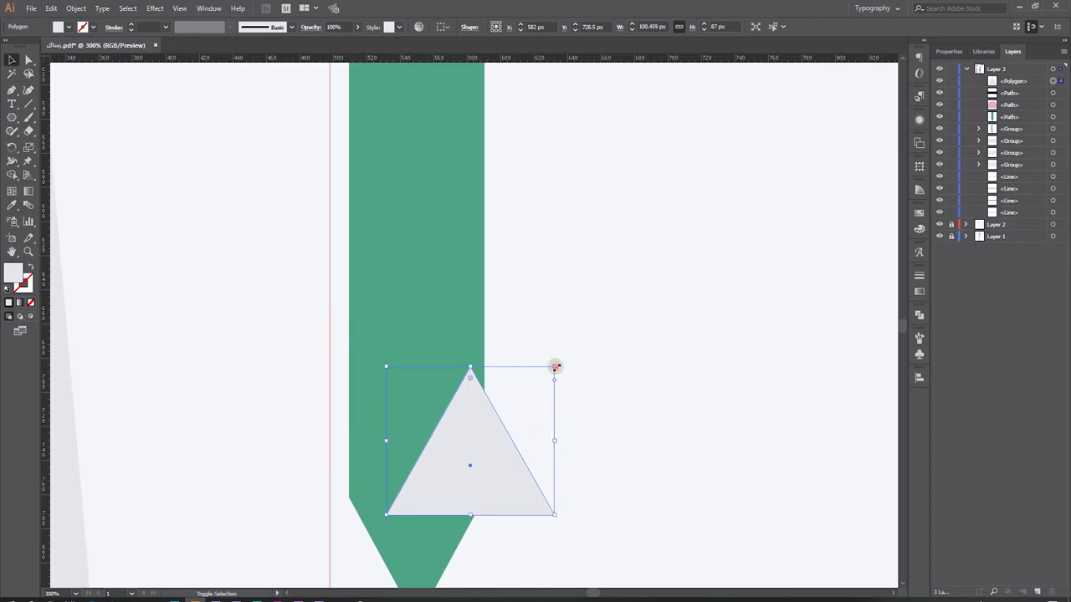
{"action": "left_click_drag", "start_coordinate": [556, 367], "coordinate": [523, 416]}
{"action": "key", "text": "ctrl+g"}
{"action": "mouse_move", "coordinate": [464, 484]}
{"action": "left_mouse_down"}
{"action": "mouse_move", "coordinate": [460, 495]}
{"action": "mouse_move", "coordinate": [459, 486]}
{"action": "left_mouse_up"}
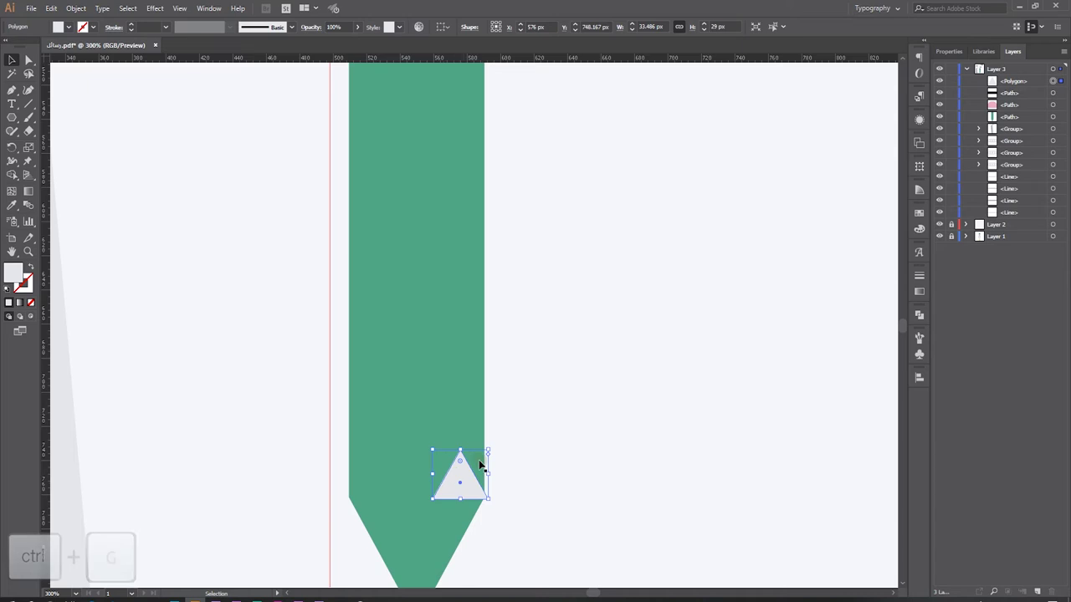
{"action": "left_click_drag", "start_coordinate": [488, 450], "coordinate": [502, 432]}
{"action": "mouse_move", "coordinate": [473, 475]}
{"action": "left_mouse_down"}
{"action": "mouse_move", "coordinate": [453, 471]}
{"action": "mouse_move", "coordinate": [408, 492]}
{"action": "left_mouse_up"}
{"action": "left_click", "coordinate": [454, 488], "text": "shift"}
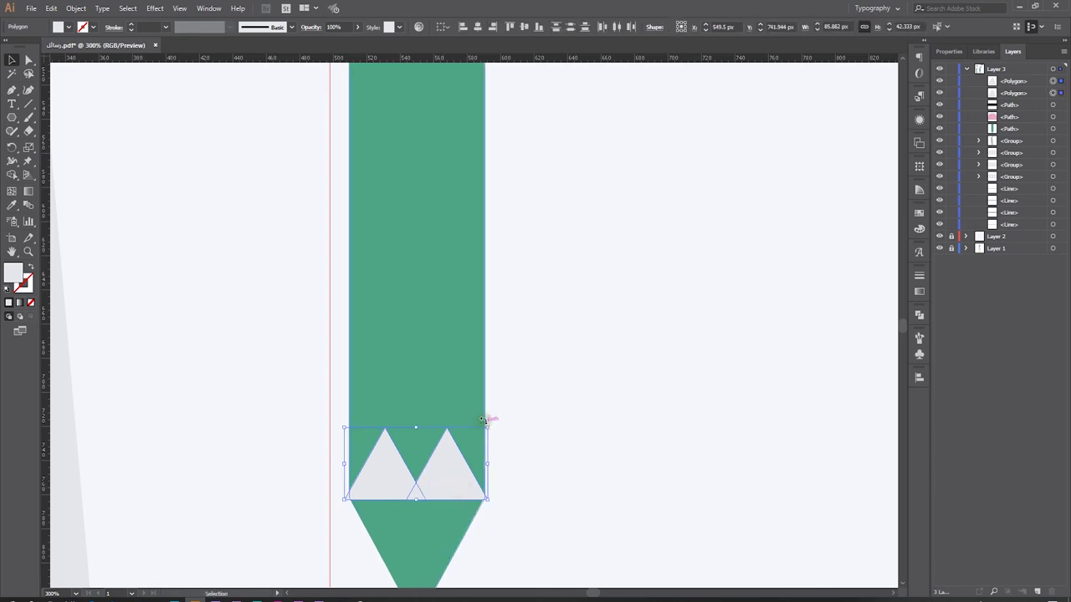
{"action": "left_click_drag", "start_coordinate": [487, 423], "coordinate": [483, 433]}
{"action": "left_click", "coordinate": [557, 452]}
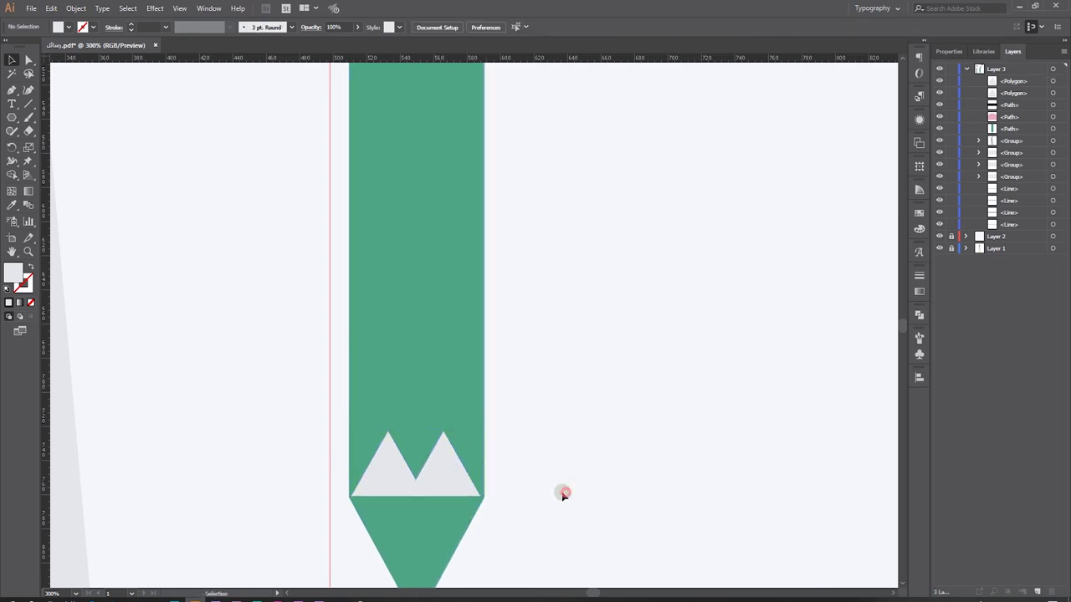
{"action": "left_click_drag", "start_coordinate": [471, 488], "coordinate": [492, 493]}
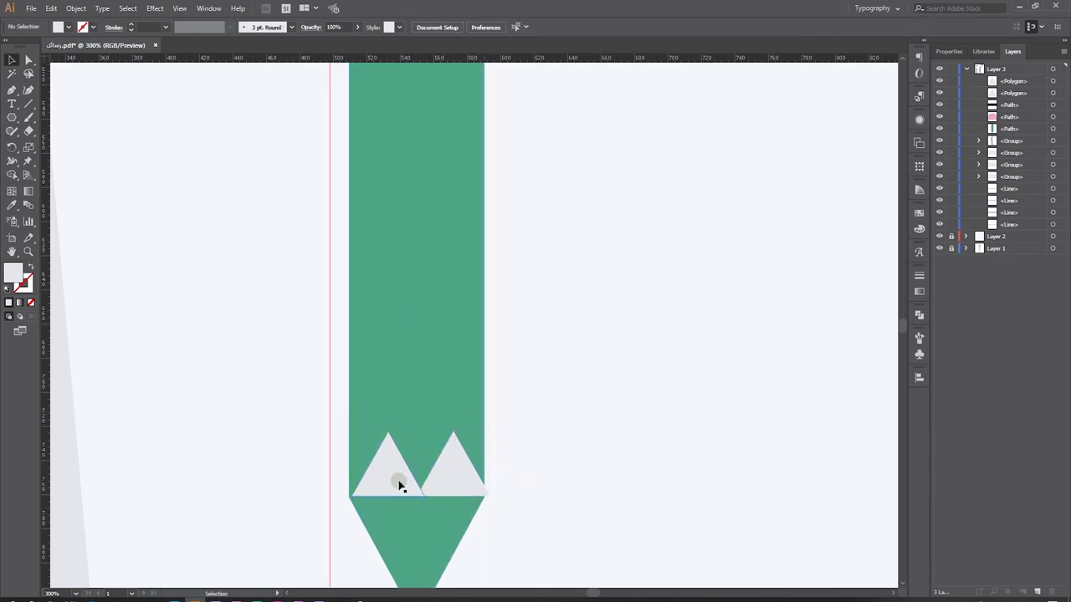
{"action": "left_click_drag", "start_coordinate": [393, 486], "coordinate": [390, 476]}
Step: Align the two triangles' bottom edges using the right triangle as key object
{"action": "scroll", "coordinate": [366, 496], "scroll_direction": "up", "scroll_amount": 2}
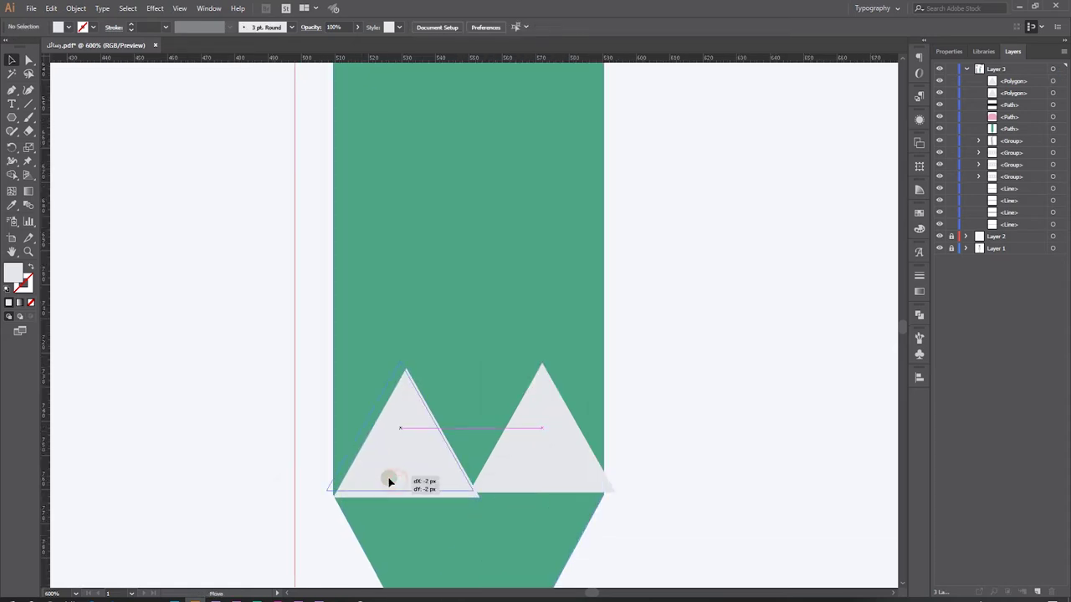
{"action": "left_click", "coordinate": [542, 475], "text": "shift"}
{"action": "left_click", "coordinate": [433, 458], "text": "shift"}
{"action": "left_click", "coordinate": [516, 468], "text": "shift"}
{"action": "left_click", "coordinate": [404, 442], "text": "shift"}
{"action": "left_click", "coordinate": [539, 28]}
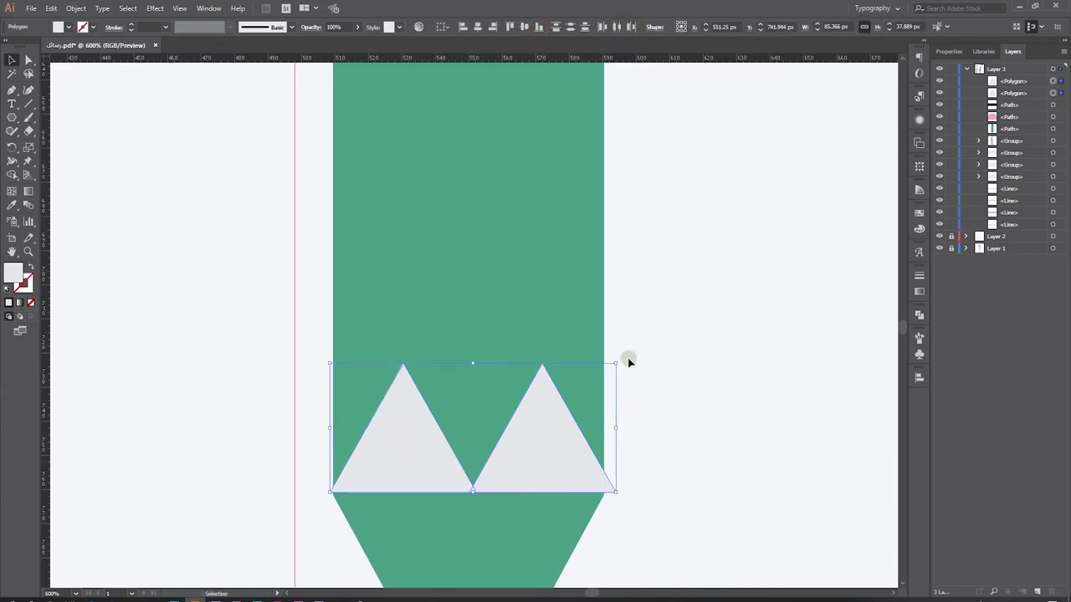
{"action": "left_click_drag", "start_coordinate": [715, 501], "coordinate": [238, 435]}
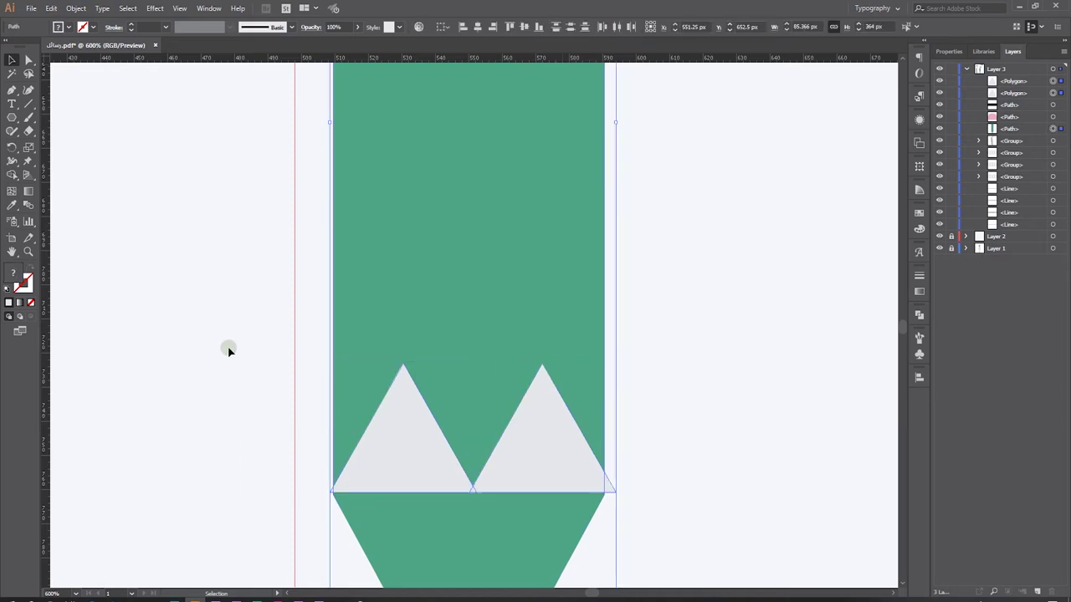
Step: Merge the triangles and pencil tip into one zigzag grey tip, deleting the corner slivers
{"action": "left_click", "coordinate": [12, 175]}
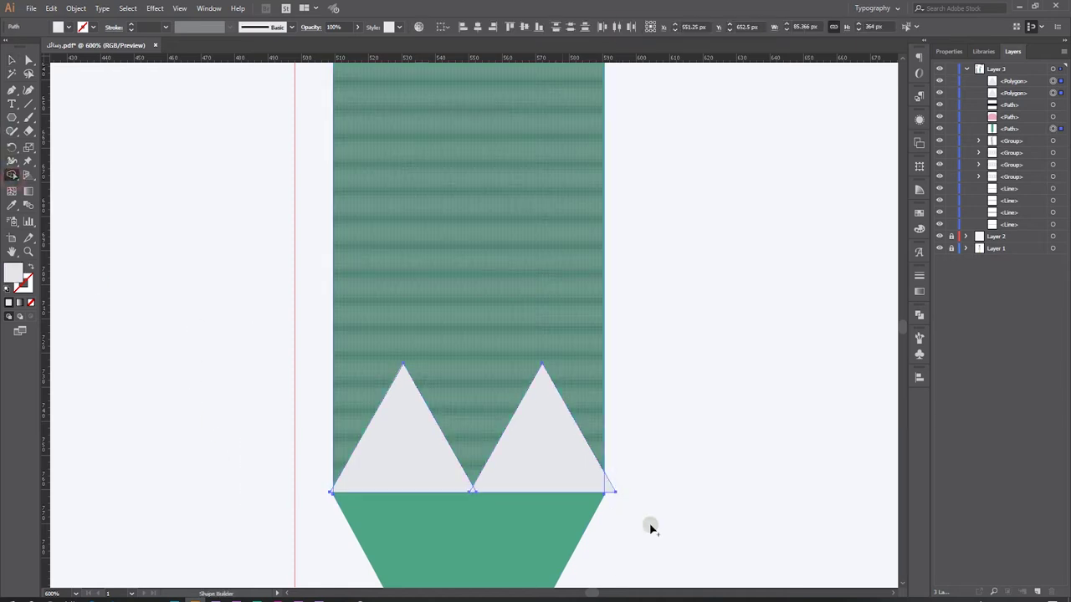
{"action": "left_click", "coordinate": [548, 454]}
{"action": "left_click_drag", "start_coordinate": [492, 492], "coordinate": [454, 489]}
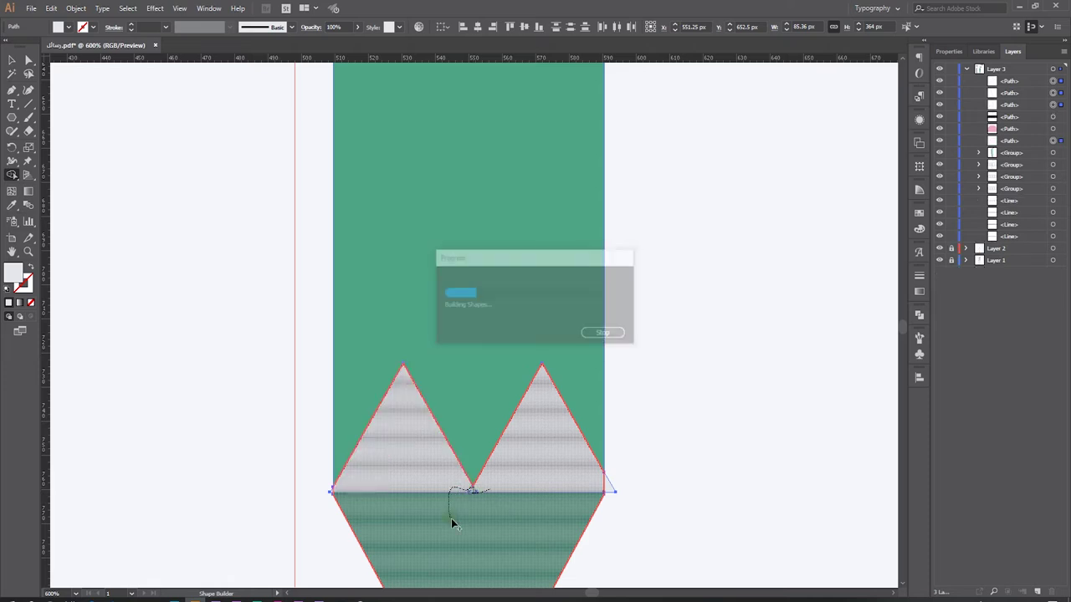
{"action": "scroll", "coordinate": [349, 483], "scroll_direction": "up", "scroll_amount": 4, "text": "alt"}
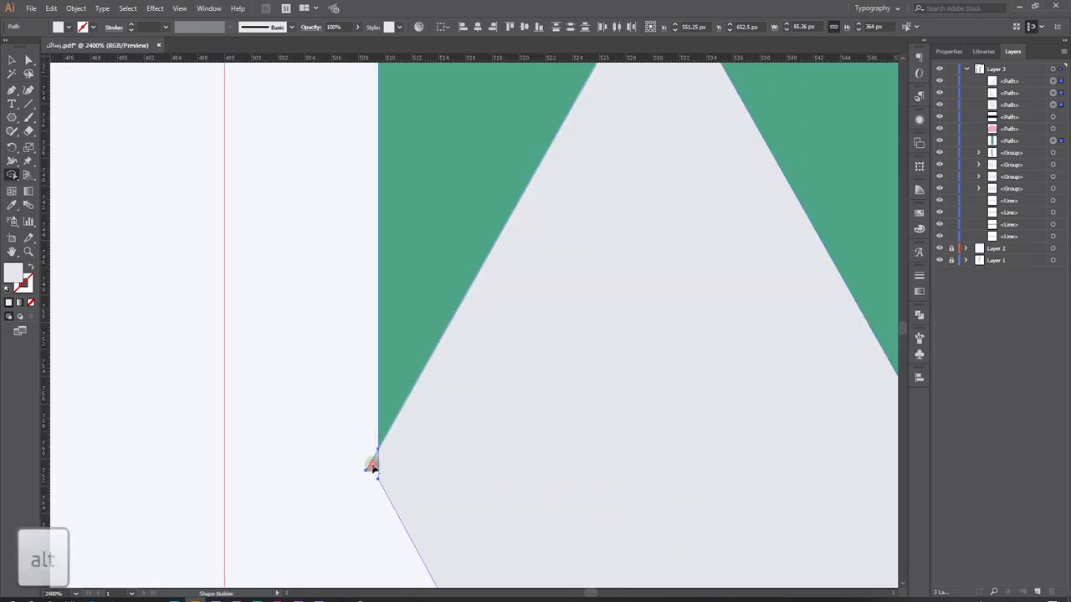
{"action": "left_click", "coordinate": [371, 461], "text": "alt"}
{"action": "scroll", "coordinate": [669, 488], "scroll_direction": "down", "scroll_amount": 4, "text": "alt"}
{"action": "scroll", "coordinate": [677, 460], "scroll_direction": "up", "scroll_amount": 1, "text": "alt"}
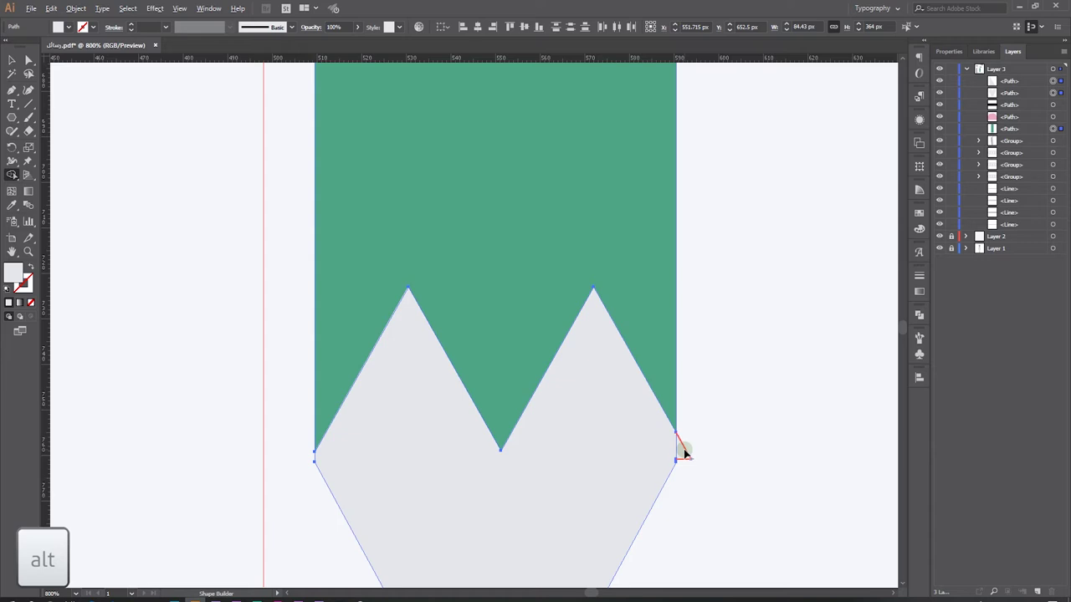
{"action": "left_click", "coordinate": [681, 452], "text": "alt"}
{"action": "scroll", "coordinate": [695, 461], "scroll_direction": "down", "scroll_amount": 3, "text": "alt"}
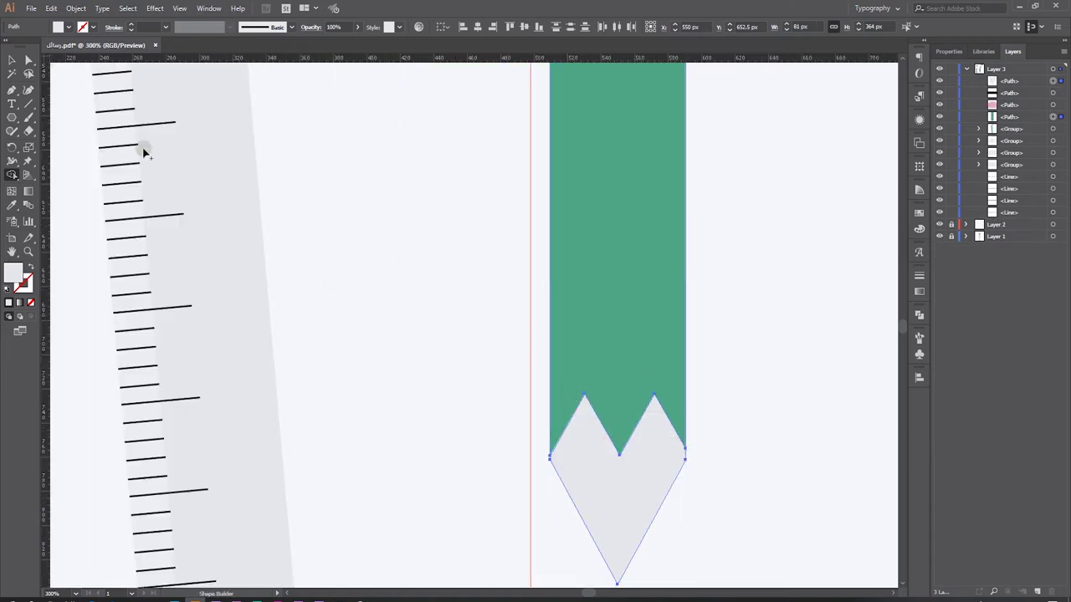
{"action": "scroll", "coordinate": [532, 365], "scroll_direction": "down", "scroll_amount": 2, "text": "alt"}
Step: Draw a 248 px vertical line up the pencil body
{"action": "key", "text": "backslash"}
{"action": "left_click_drag", "start_coordinate": [592, 387], "coordinate": [590, 175]}
{"action": "left_click", "coordinate": [11, 207]}
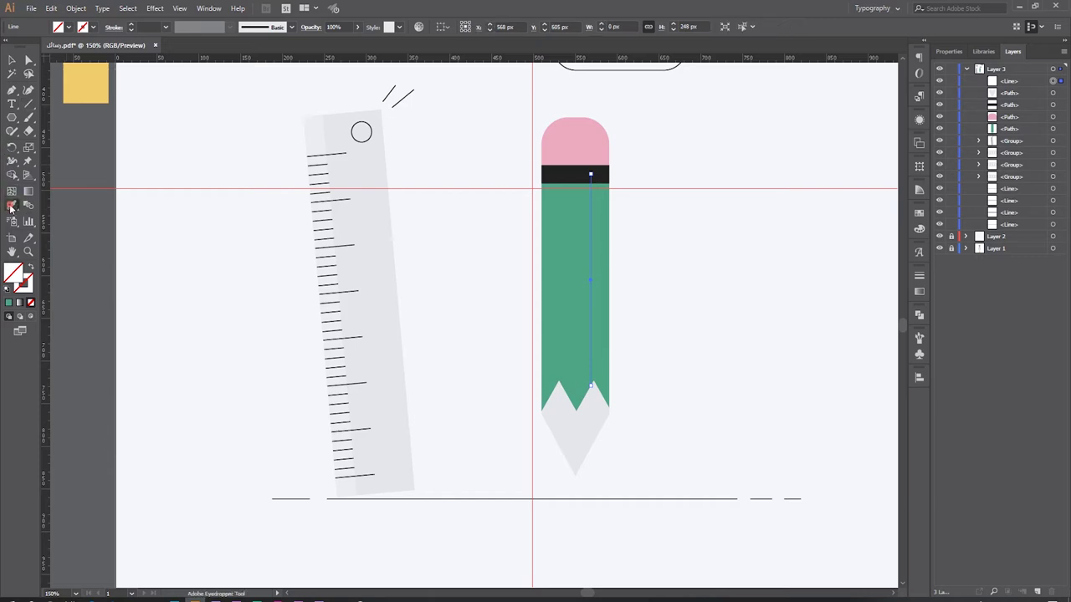
Step: Make the pencil line a black 3 pt stroke with no fill
{"action": "left_click", "coordinate": [547, 176]}
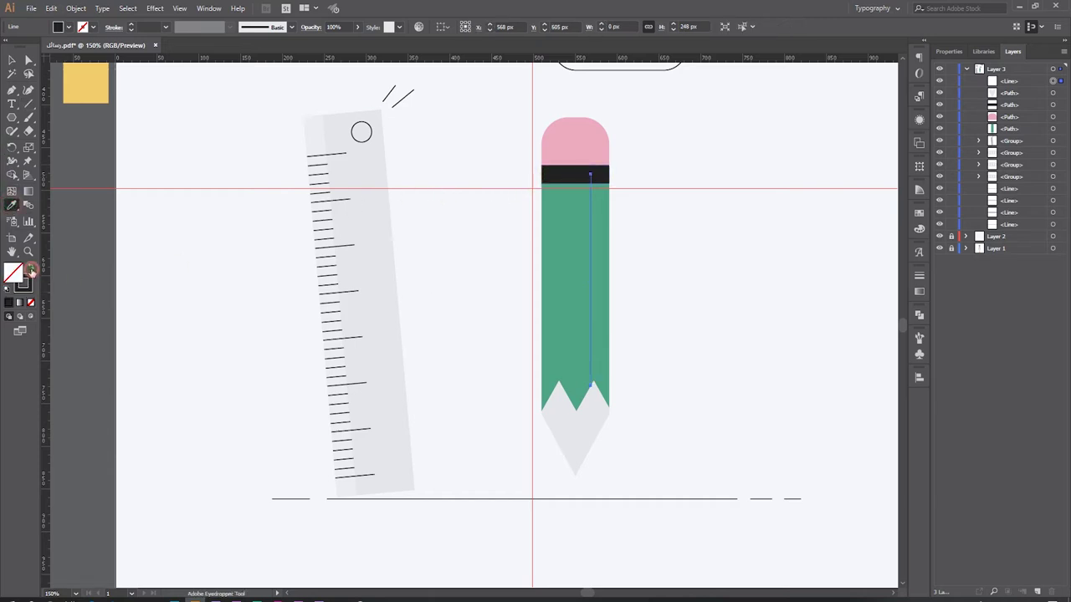
{"action": "left_click", "coordinate": [30, 267]}
{"action": "left_click", "coordinate": [132, 25]}
{"action": "left_click", "coordinate": [11, 61]}
{"action": "left_click", "coordinate": [418, 243]}
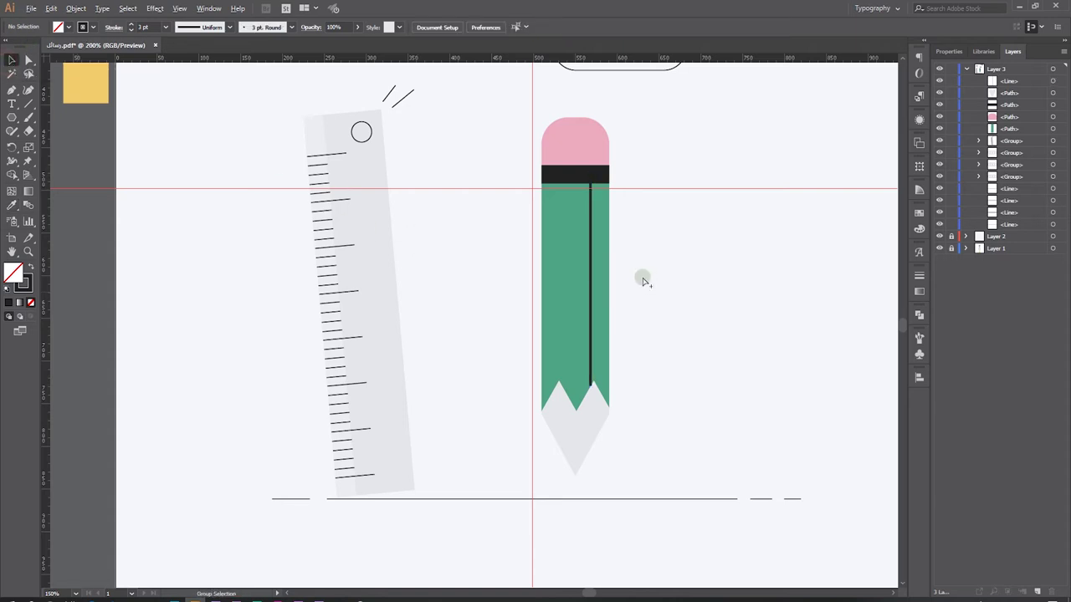
Step: Shift the line slightly right and place a copy to its left, forming two grooves
{"action": "left_click", "coordinate": [627, 279], "text": "ctrl"}
{"action": "left_click_drag", "start_coordinate": [555, 273], "coordinate": [563, 272]}
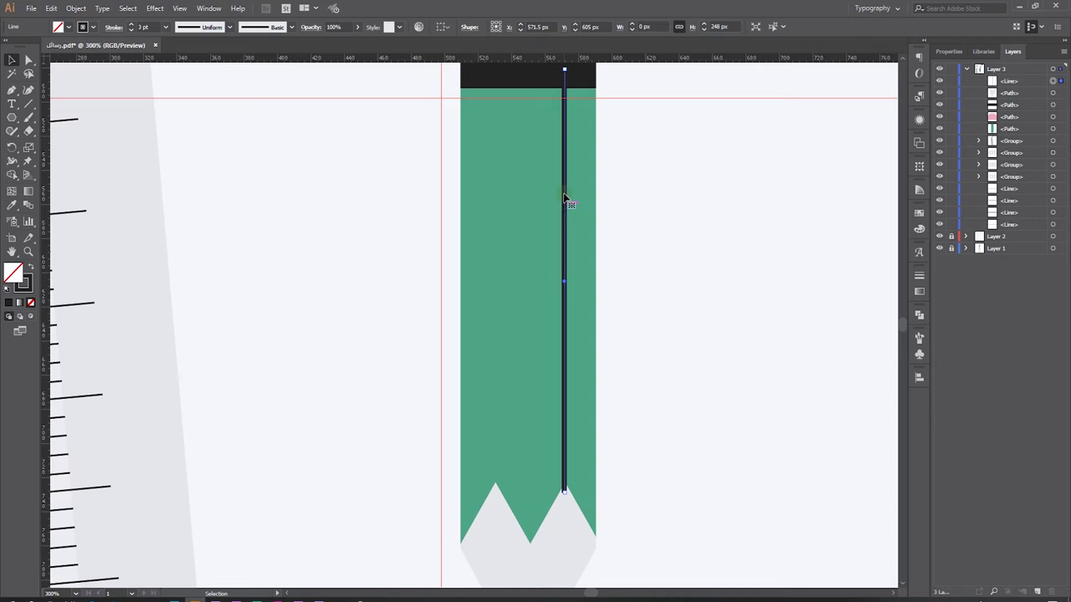
{"action": "left_click_drag", "start_coordinate": [565, 198], "coordinate": [493, 209]}
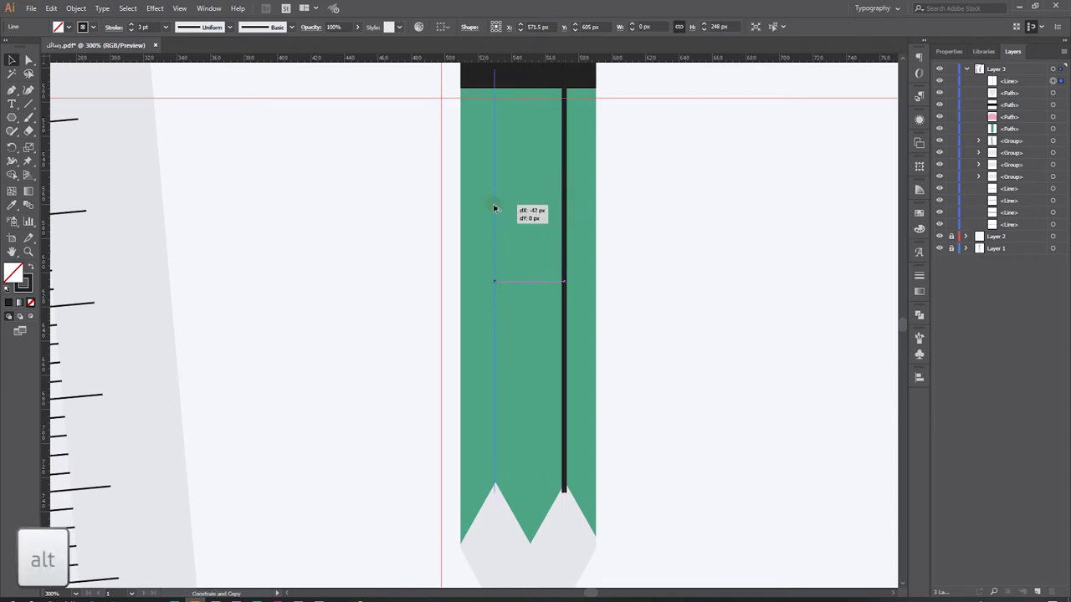
{"action": "left_click", "coordinate": [642, 207]}
Step: Bring the grey pencil tip in front of the groove lines in Layers
{"action": "left_click", "coordinate": [548, 539]}
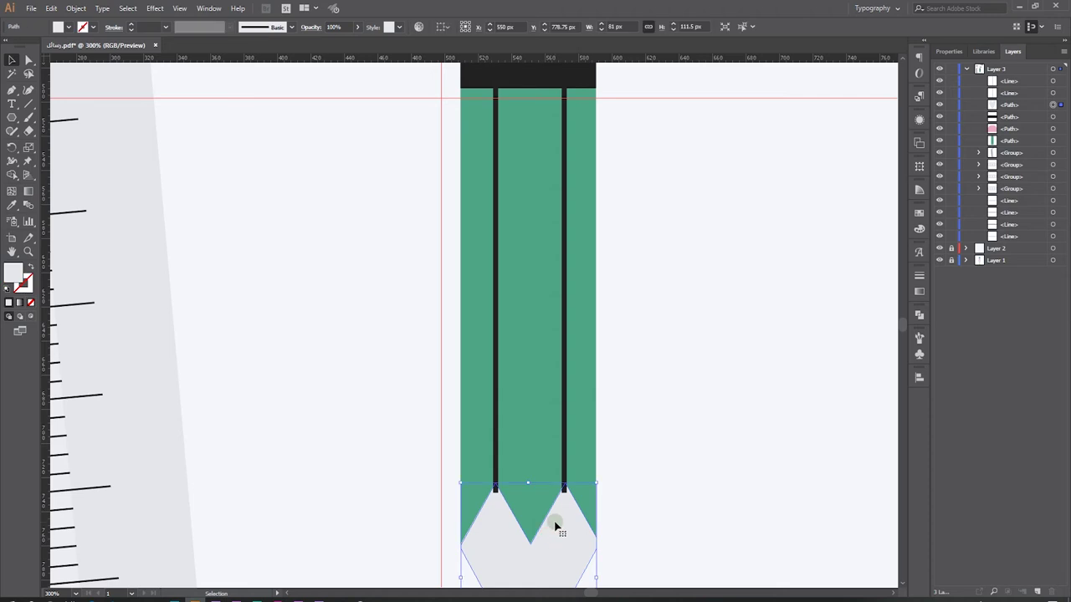
{"action": "left_click", "coordinate": [1021, 104]}
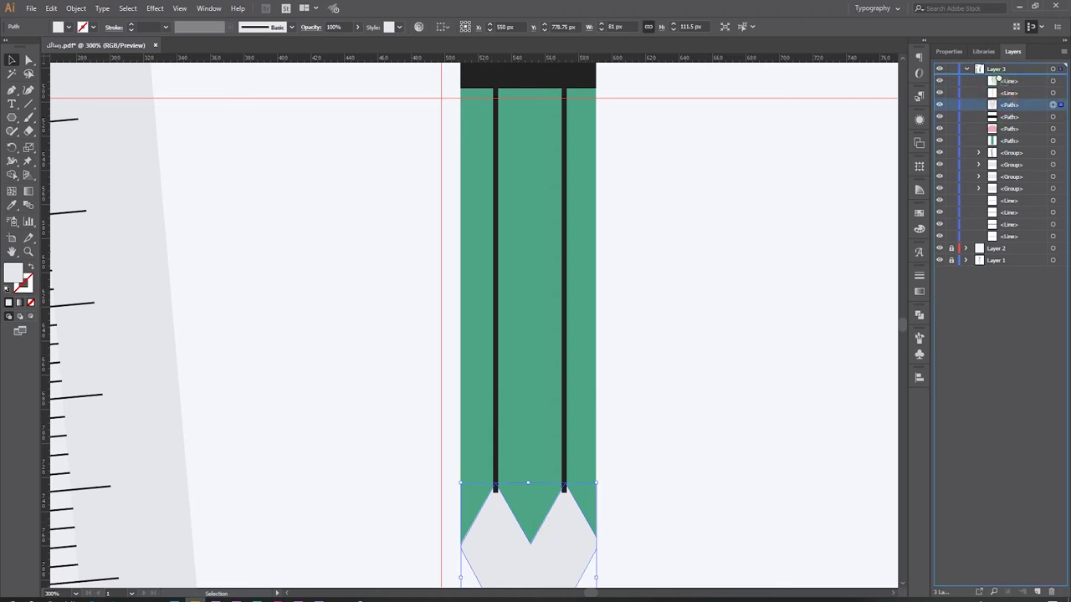
{"action": "left_click", "coordinate": [729, 298]}
{"action": "scroll", "coordinate": [584, 297], "scroll_direction": "down", "scroll_amount": 2}
{"action": "left_click_drag", "start_coordinate": [12, 117], "coordinate": [50, 147]}
Step: Draw a small solid black circle and position it over the pencil's tip point
{"action": "left_click_drag", "start_coordinate": [555, 498], "coordinate": [571, 483]}
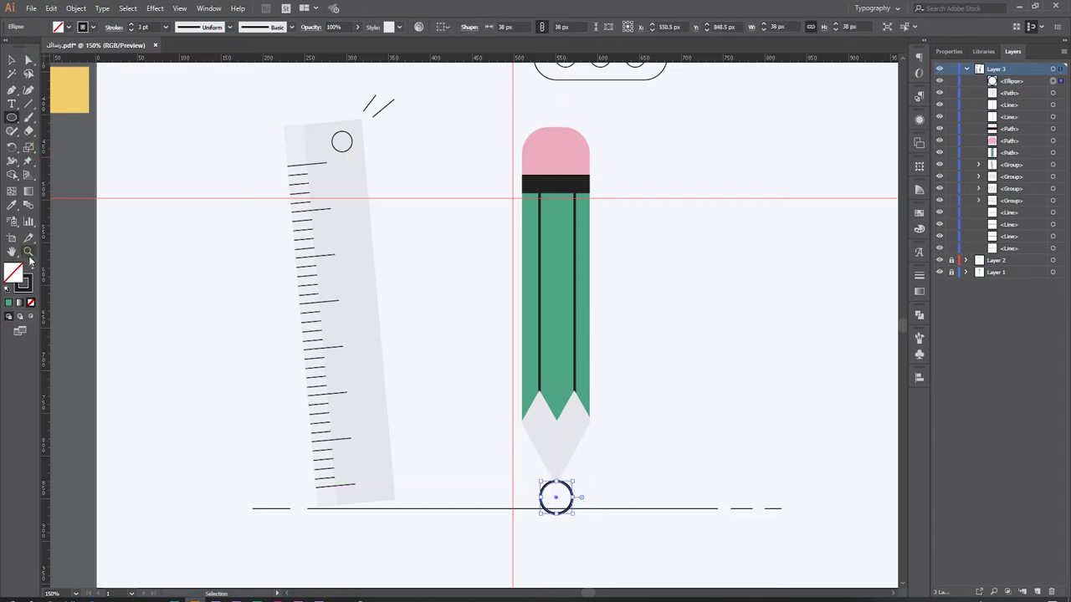
{"action": "left_click", "coordinate": [29, 267]}
{"action": "key", "text": "v"}
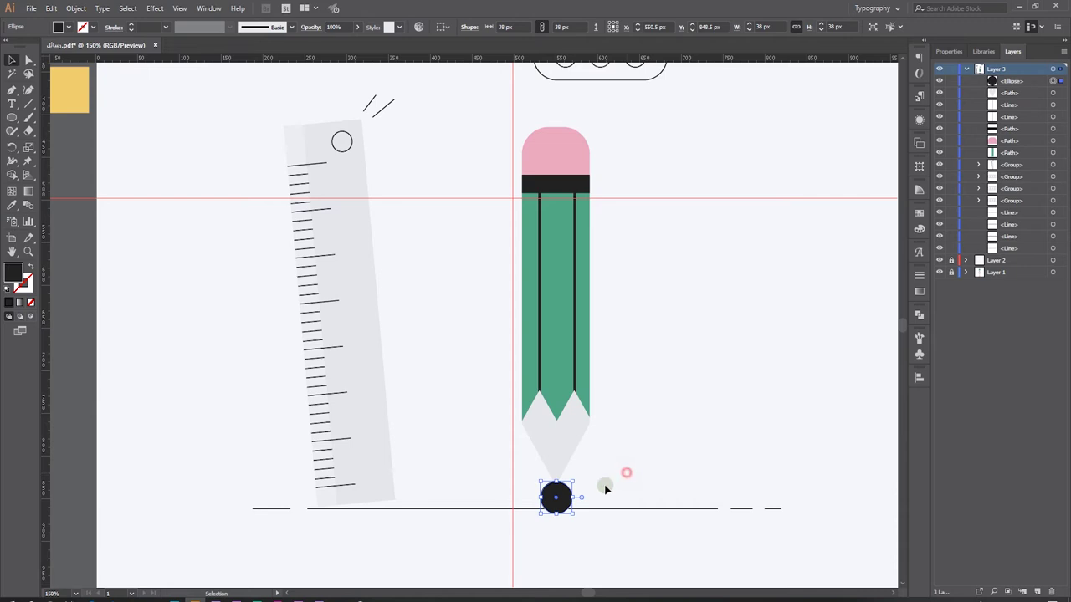
{"action": "mouse_move", "coordinate": [556, 504]}
{"action": "left_mouse_down"}
{"action": "mouse_move", "coordinate": [548, 485]}
{"action": "mouse_move", "coordinate": [400, 434]}
{"action": "left_mouse_up"}
{"action": "left_click", "coordinate": [650, 471]}
{"action": "left_click", "coordinate": [596, 478]}
{"action": "key", "text": "ctrl+plus"}
{"action": "key", "text": "ctrl+plus"}
{"action": "key", "text": "ctrl+plus"}
{"action": "left_click_drag", "start_coordinate": [501, 499], "coordinate": [514, 486]}
Step: Use Shape Builder to delete the circle pieces outside the grey cone, leaving a black graphite point
{"action": "left_click_drag", "start_coordinate": [625, 408], "coordinate": [392, 458]}
{"action": "left_click", "coordinate": [696, 491]}
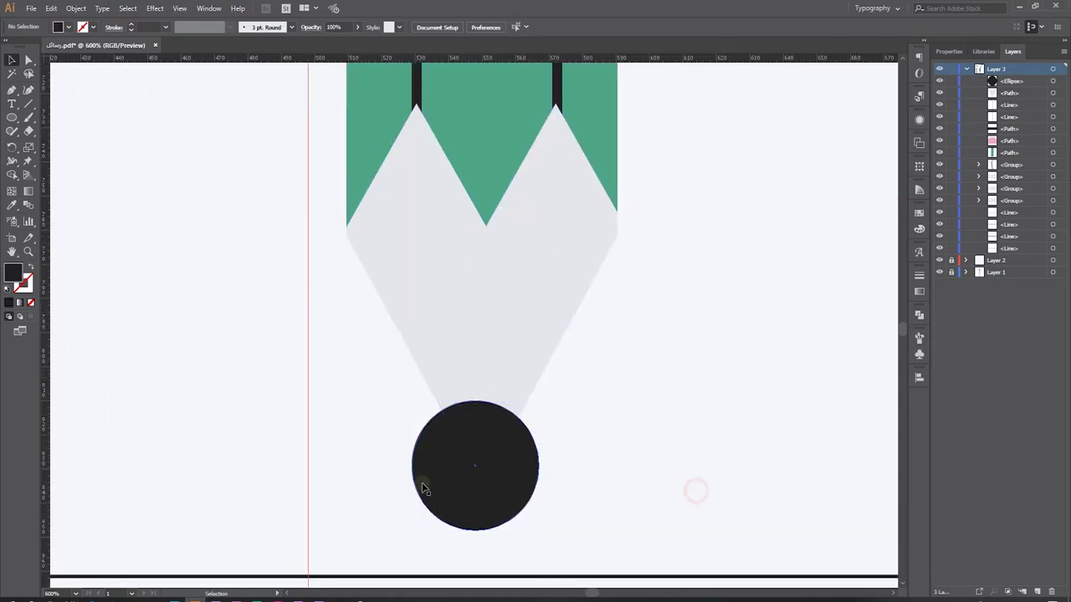
{"action": "left_click_drag", "start_coordinate": [456, 492], "coordinate": [462, 489]}
{"action": "left_click_drag", "start_coordinate": [660, 418], "coordinate": [303, 473]}
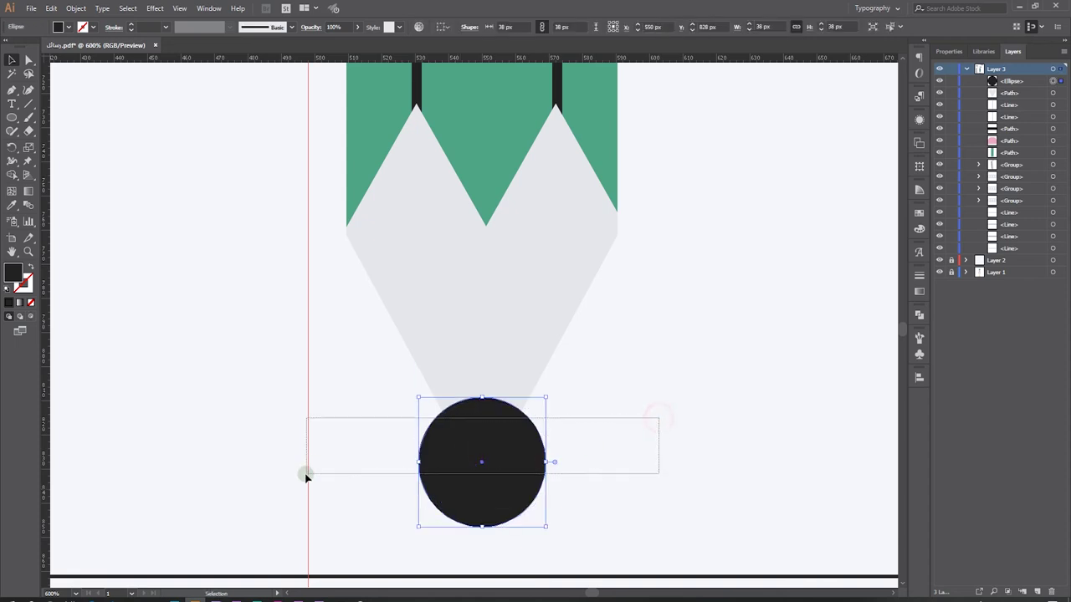
{"action": "left_click", "coordinate": [12, 174]}
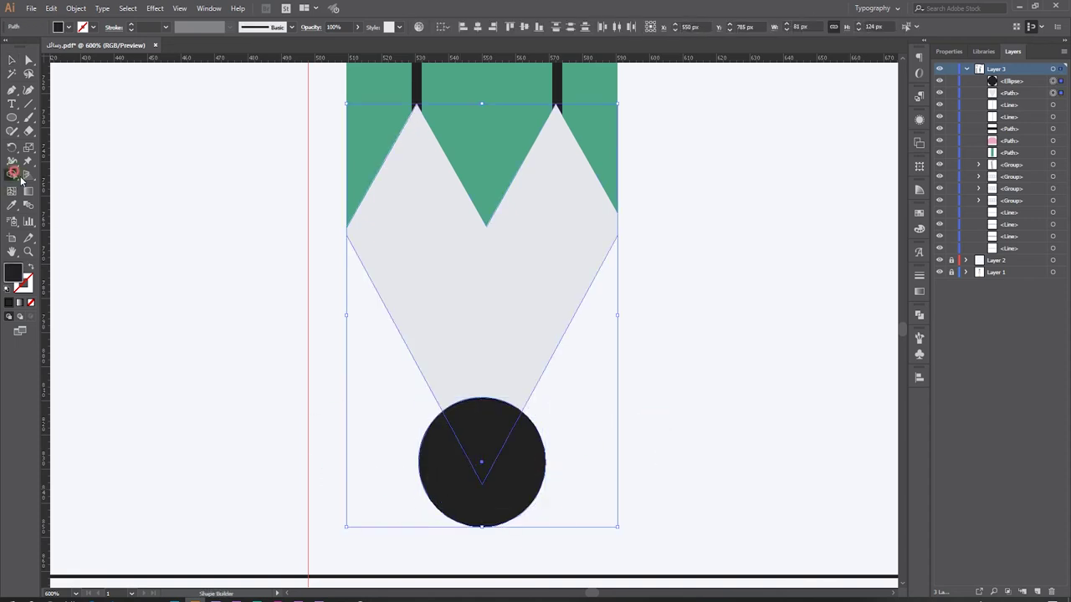
{"action": "left_click", "coordinate": [477, 430]}
{"action": "left_click_drag", "start_coordinate": [523, 485], "coordinate": [410, 482]}
{"action": "key", "text": "v"}
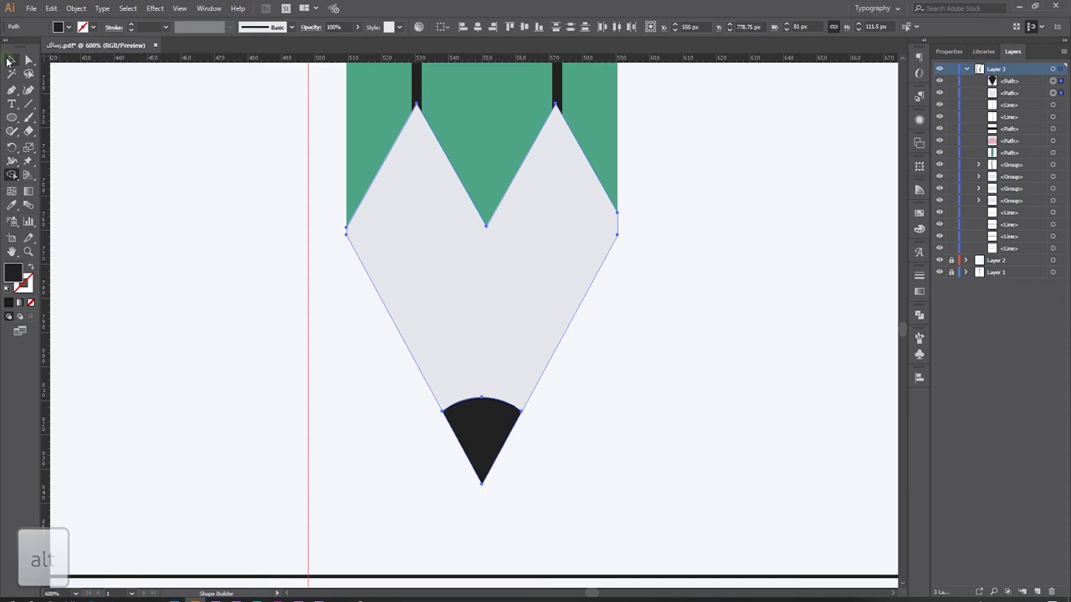
{"action": "left_click", "coordinate": [193, 330]}
{"action": "key", "text": "ctrl+minus"}
{"action": "key", "text": "ctrl+minus"}
{"action": "key", "text": "ctrl+minus"}
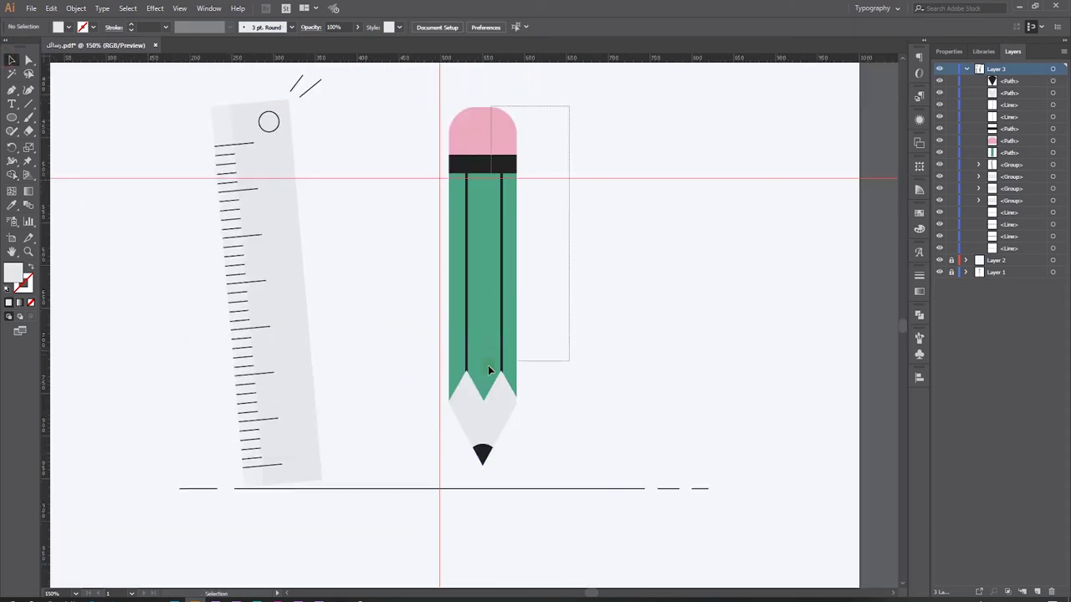
{"action": "left_click_drag", "start_coordinate": [569, 107], "coordinate": [414, 460]}
Step: Group the pencil, rotate it -8° around its tip, and move it down-left onto the ground line
{"action": "key", "text": "ctrl+g"}
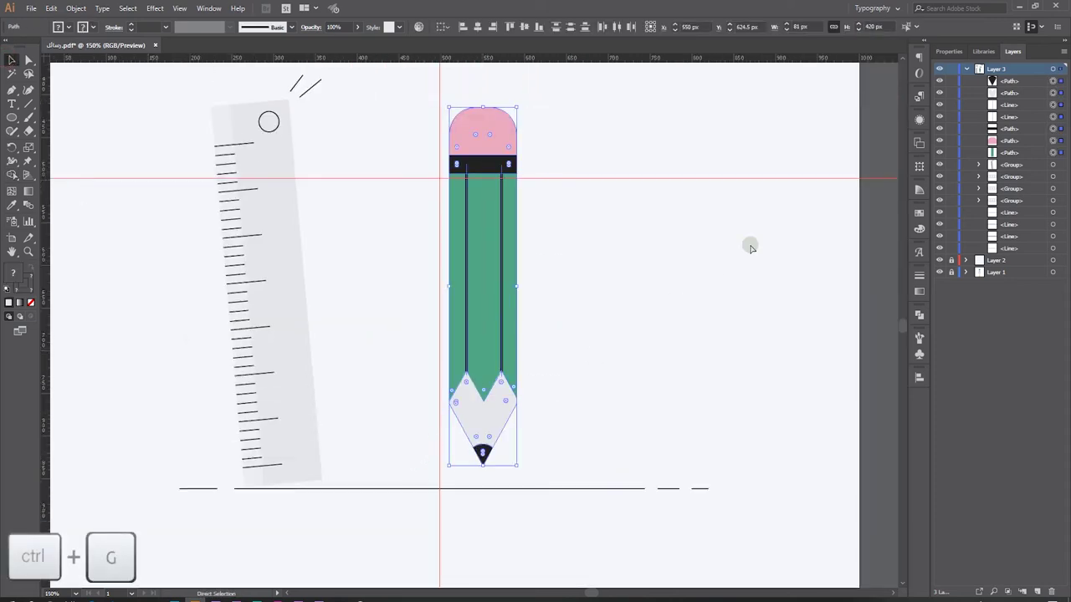
{"action": "key", "text": "ctrl+g"}
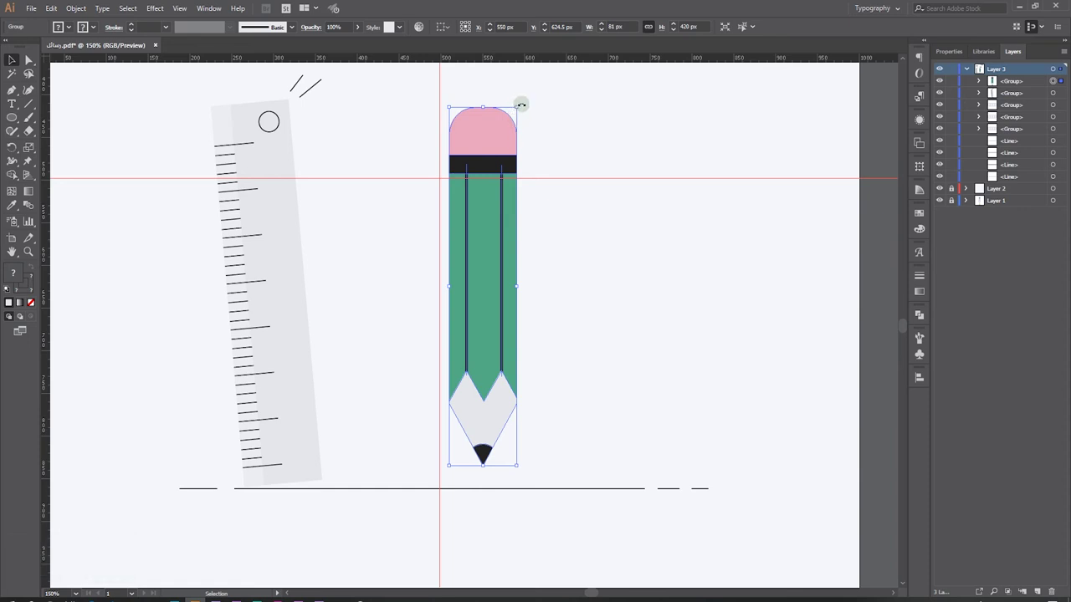
{"action": "left_click", "coordinate": [11, 149]}
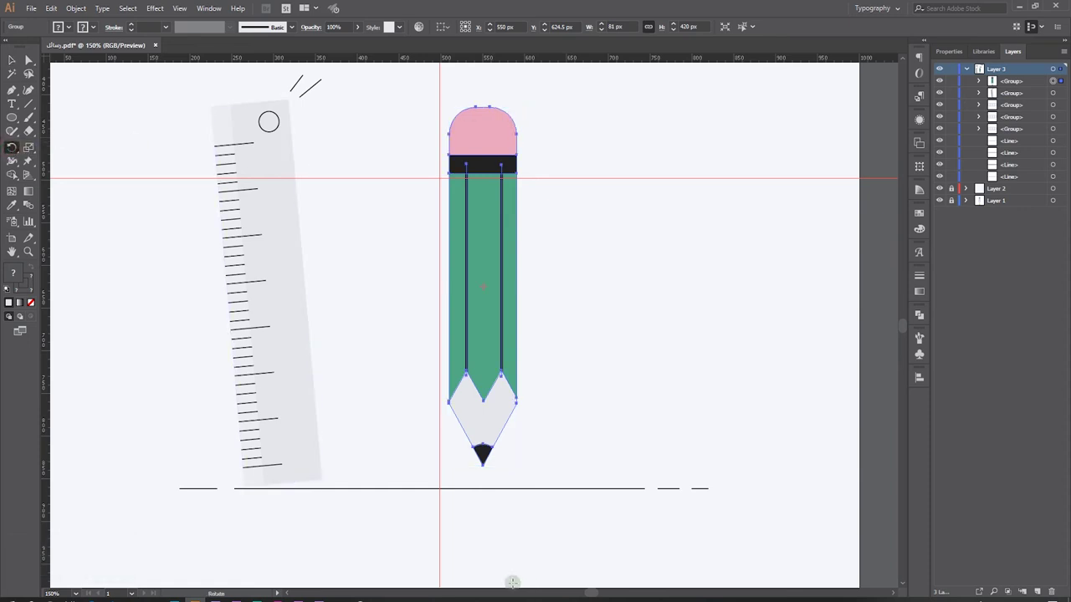
{"action": "left_click", "coordinate": [484, 461], "text": "alt"}
{"action": "key", "text": "Down"}
{"action": "key", "text": "Down"}
{"action": "key", "text": "Down"}
{"action": "key", "text": "Down"}
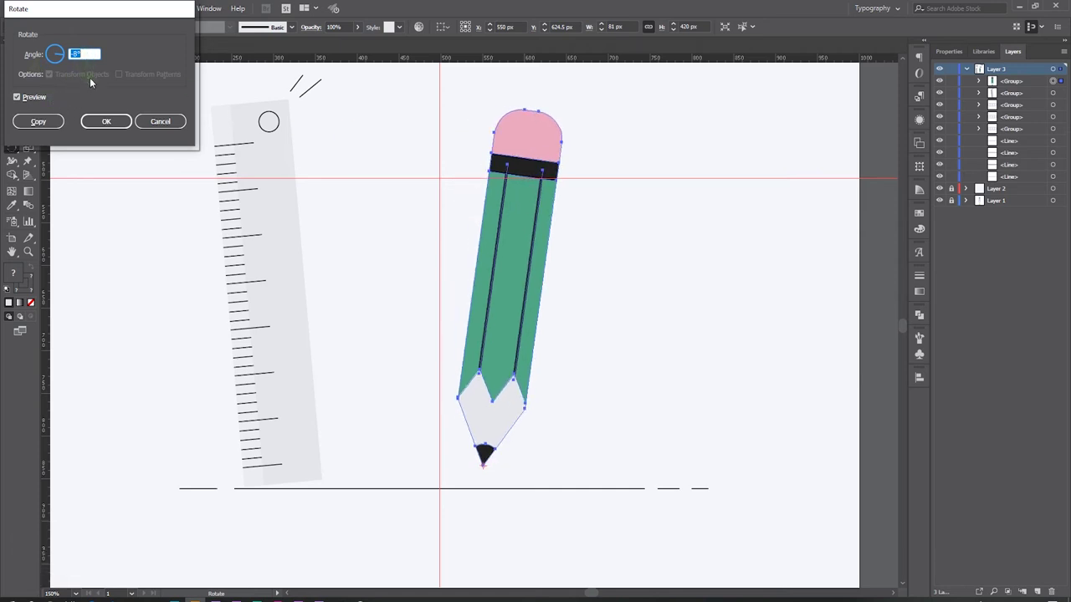
{"action": "left_click", "coordinate": [101, 120]}
{"action": "mouse_move", "coordinate": [500, 378]}
{"action": "left_mouse_down"}
{"action": "mouse_move", "coordinate": [449, 410]}
{"action": "mouse_move", "coordinate": [406, 410]}
{"action": "left_mouse_up"}
{"action": "left_click", "coordinate": [477, 426]}
{"action": "scroll", "coordinate": [406, 485], "scroll_direction": "up", "scroll_amount": 3}
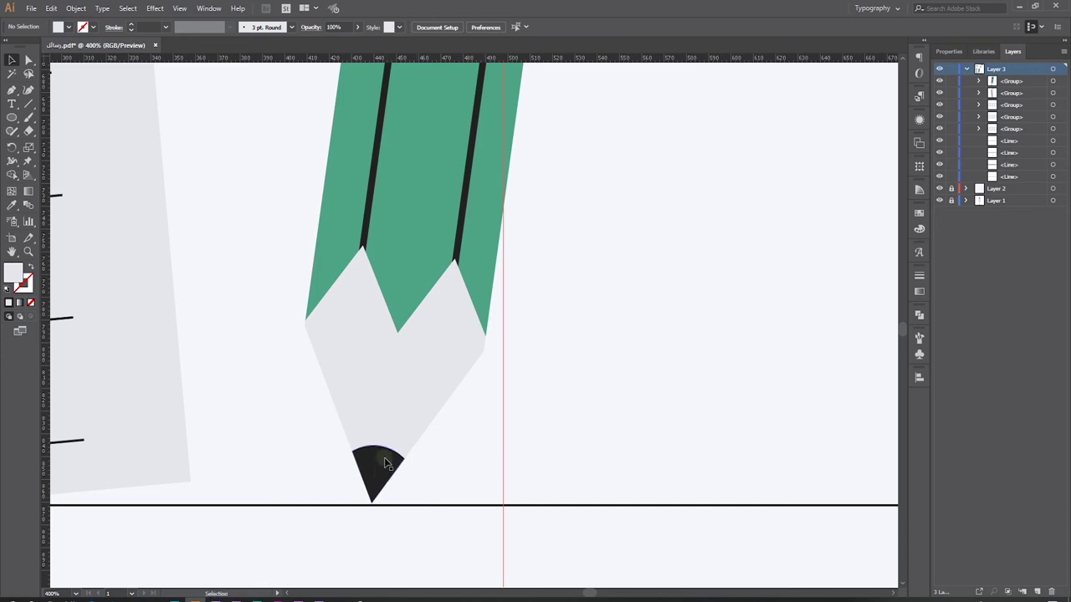
{"action": "scroll", "coordinate": [375, 392], "scroll_direction": "down", "scroll_amount": 4}
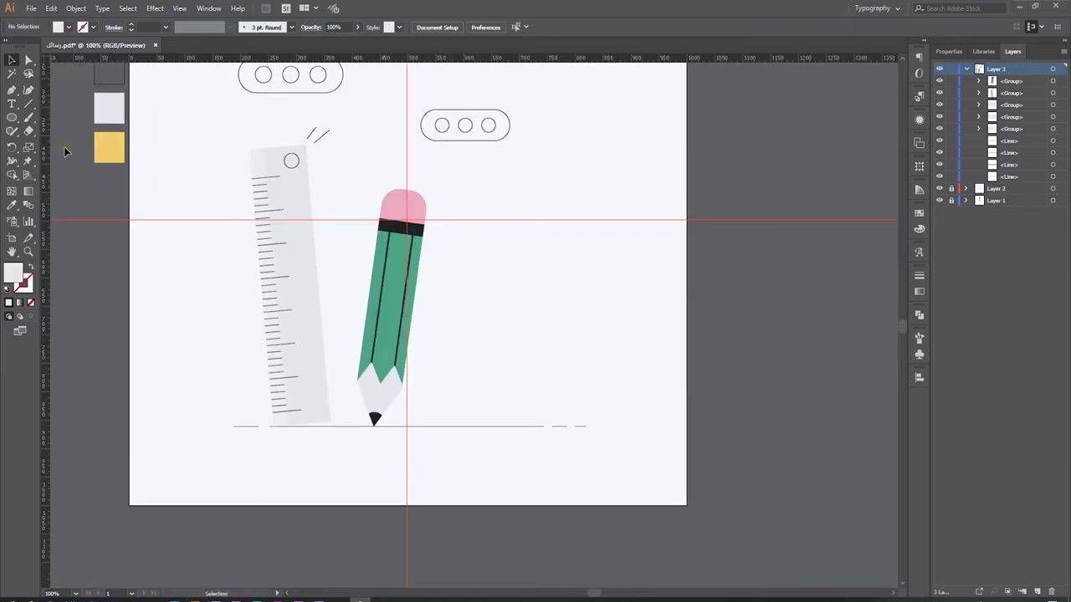
Step: Draw a 113×40 px rectangle crossed by a narrow taller one, trimming the narrow one's ends away
{"action": "left_click_drag", "start_coordinate": [12, 117], "coordinate": [50, 118]}
{"action": "left_click_drag", "start_coordinate": [495, 404], "coordinate": [432, 425]}
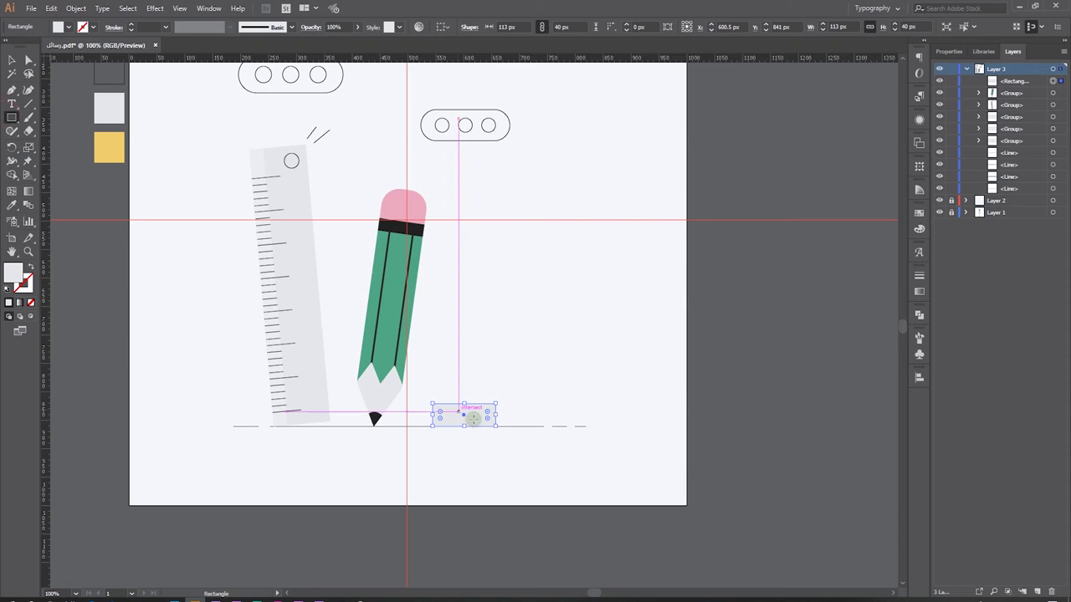
{"action": "left_click", "coordinate": [496, 368]}
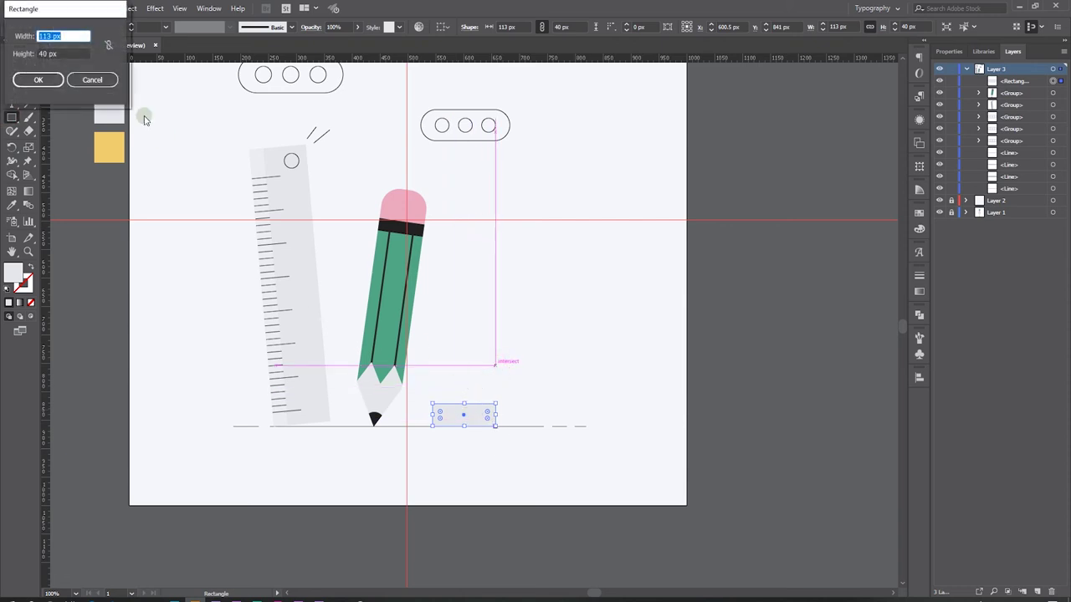
{"action": "left_click", "coordinate": [89, 78]}
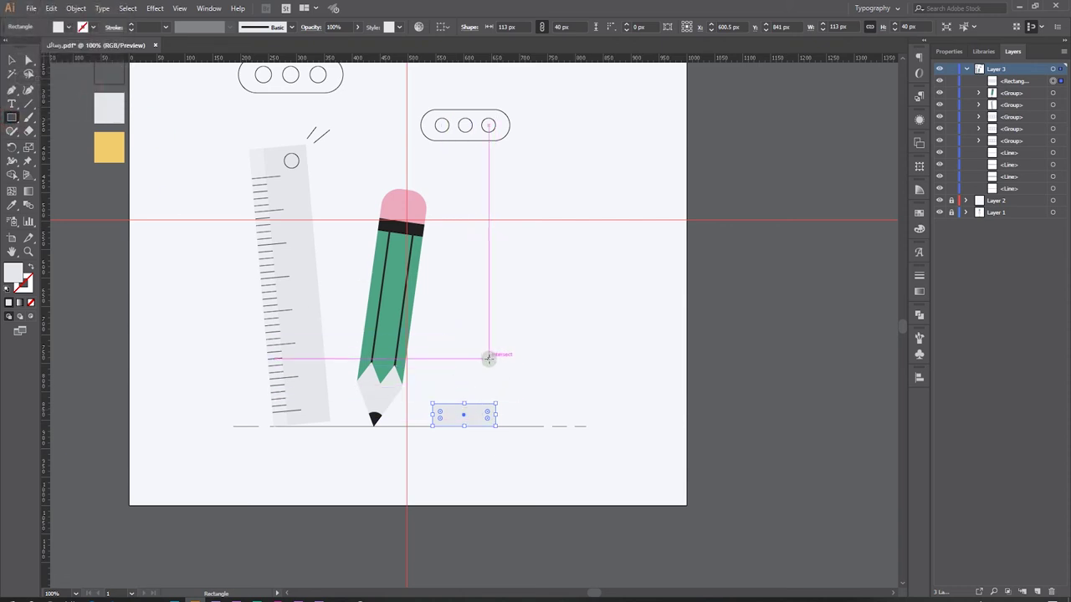
{"action": "left_click_drag", "start_coordinate": [481, 394], "coordinate": [445, 447]}
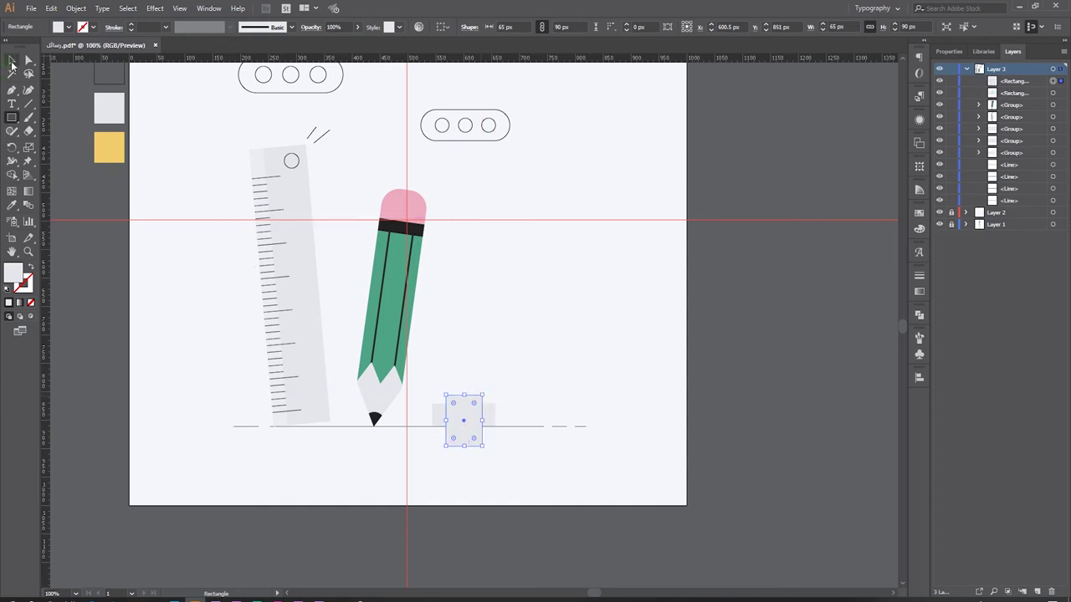
{"action": "key", "text": "v"}
{"action": "left_click_drag", "start_coordinate": [441, 414], "coordinate": [441, 414]}
{"action": "key", "text": "shift+m"}
{"action": "left_click", "coordinate": [467, 402], "text": "alt"}
{"action": "left_click", "coordinate": [454, 437], "text": "alt"}
Step: Fill the eraser's middle band yellow from the swatch
{"action": "left_click", "coordinate": [11, 60]}
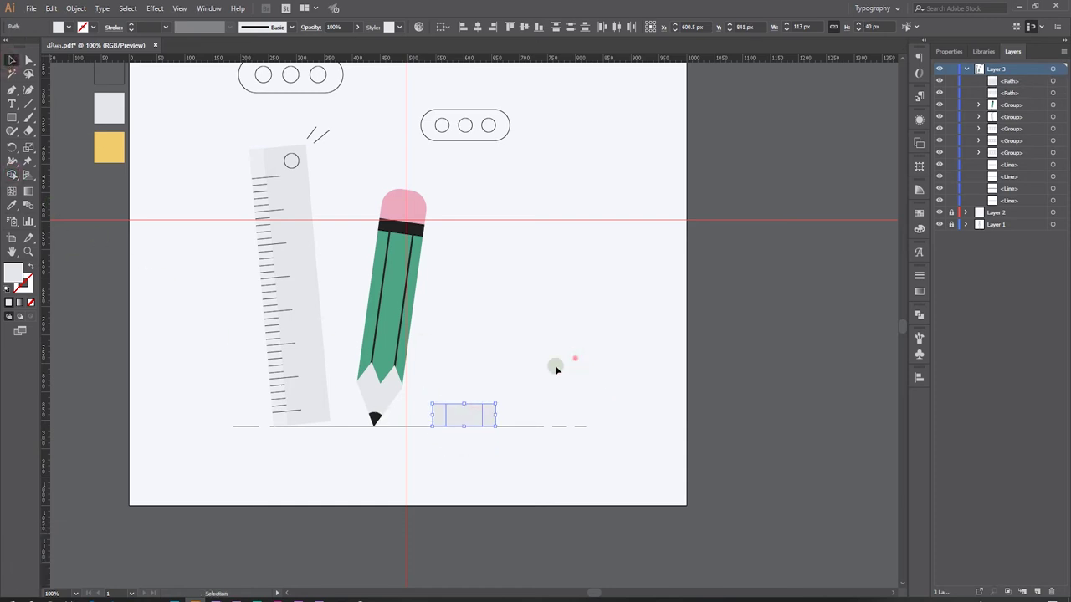
{"action": "left_click_drag", "start_coordinate": [575, 360], "coordinate": [442, 409]}
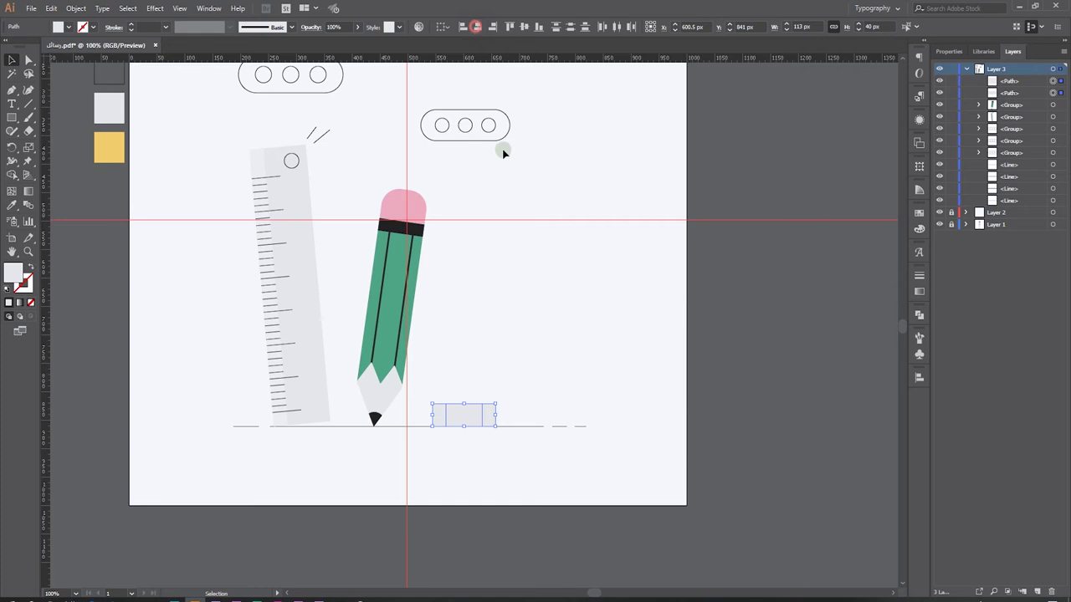
{"action": "left_click", "coordinate": [455, 416]}
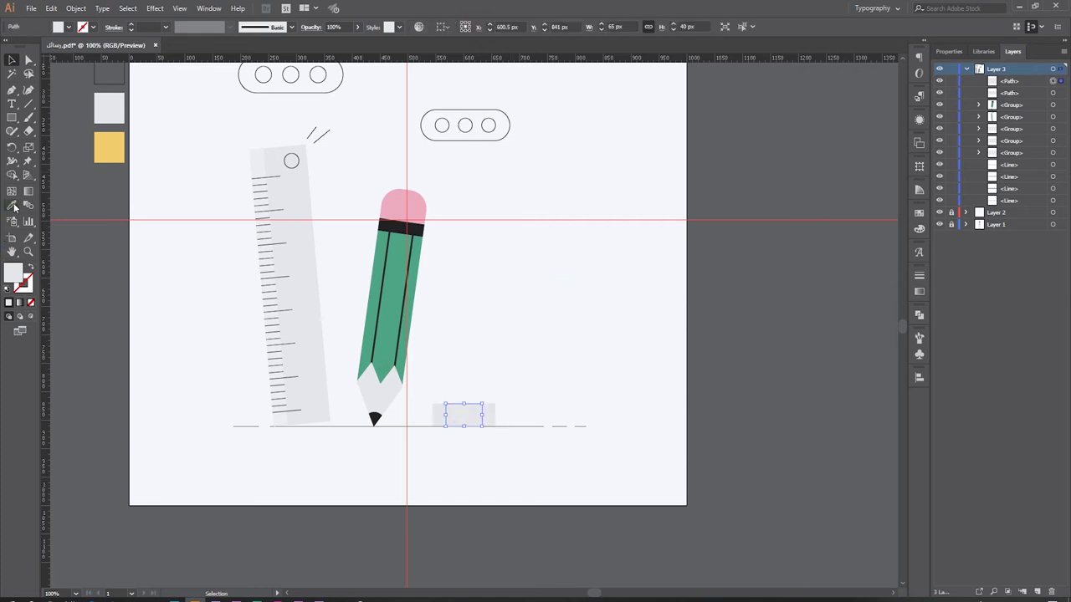
{"action": "left_click", "coordinate": [104, 149]}
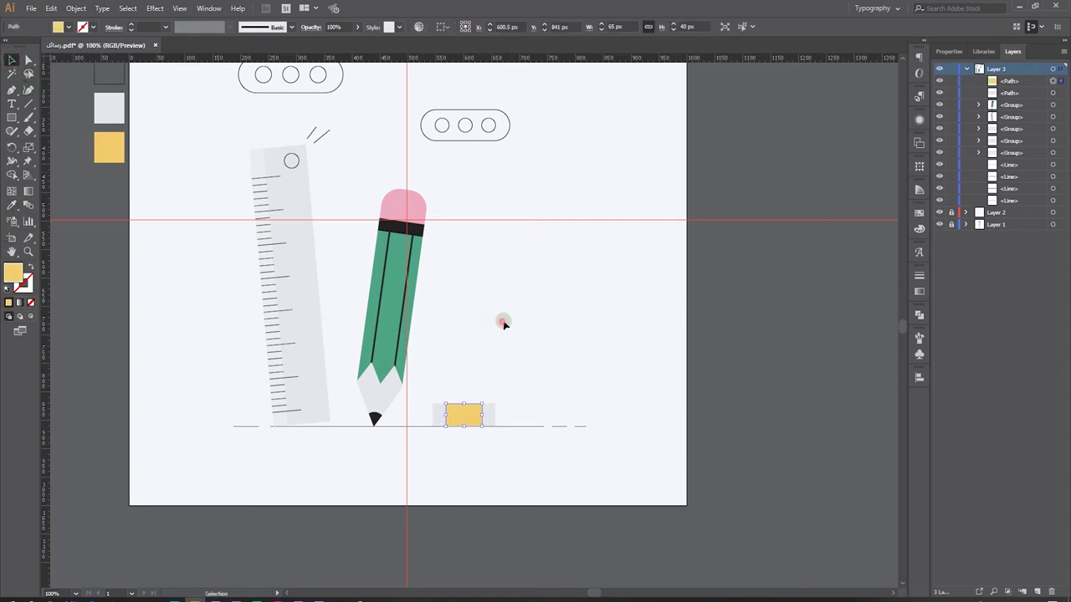
{"action": "left_click", "coordinate": [437, 435]}
{"action": "scroll", "coordinate": [435, 436], "scroll_direction": "up", "scroll_amount": 3}
Step: Round the grey eraser body's left corners to 6.17 px
{"action": "left_click", "coordinate": [436, 350]}
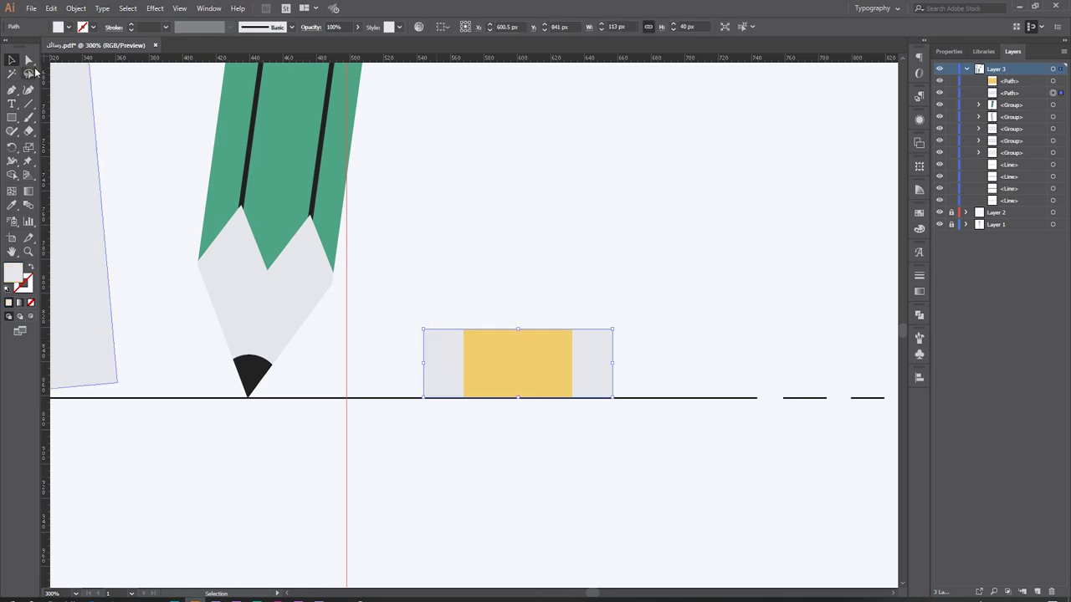
{"action": "left_click", "coordinate": [30, 60]}
{"action": "left_click", "coordinate": [449, 365]}
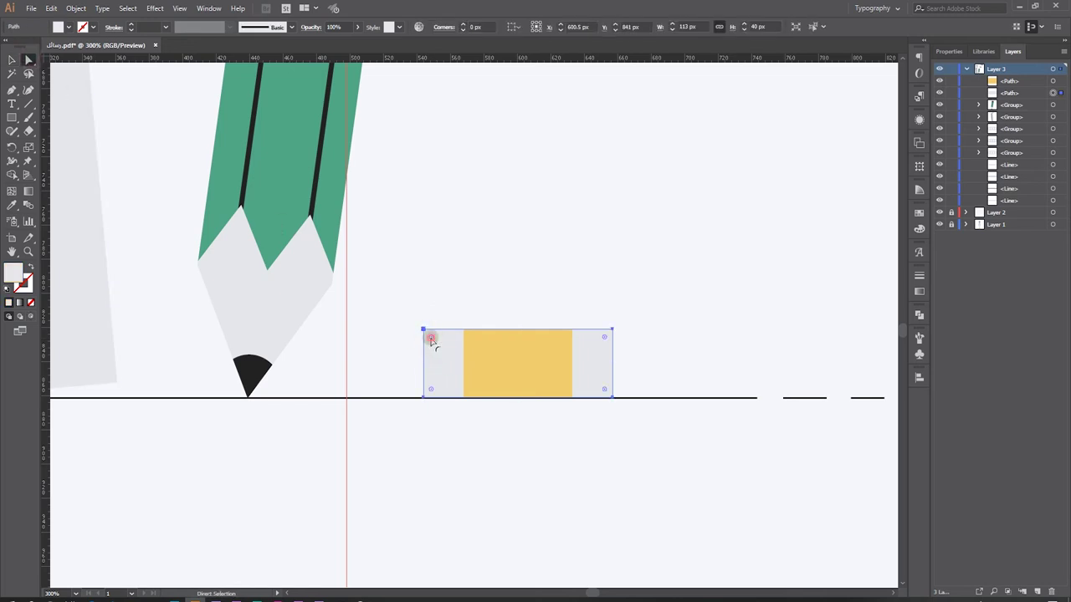
{"action": "left_click_drag", "start_coordinate": [436, 342], "coordinate": [447, 353]}
{"action": "left_click_drag", "start_coordinate": [429, 391], "coordinate": [433, 387]}
{"action": "left_click", "coordinate": [12, 62]}
{"action": "left_click", "coordinate": [562, 268]}
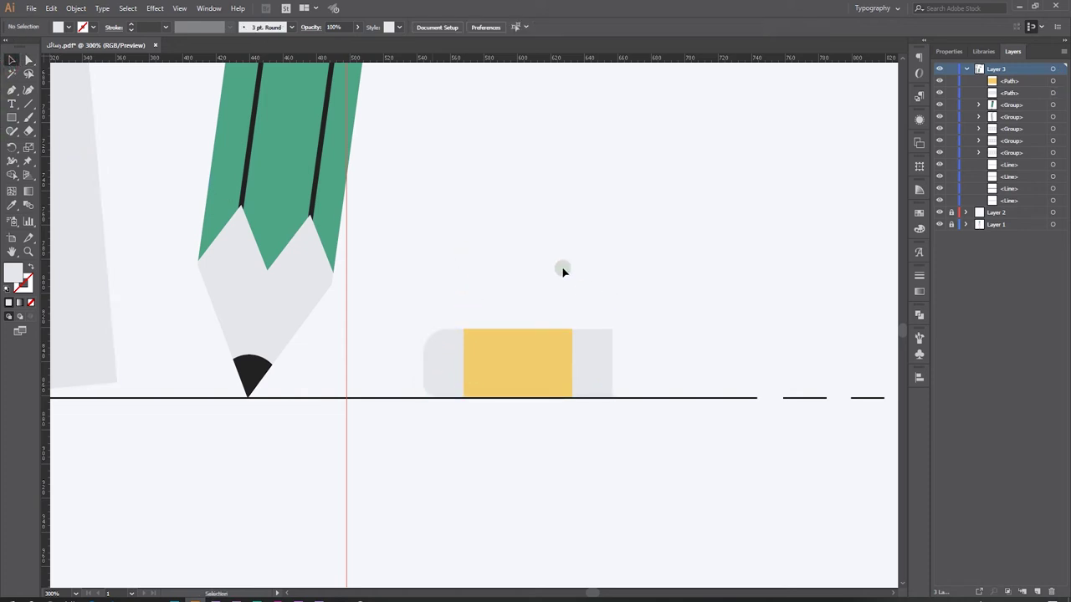
{"action": "scroll", "coordinate": [468, 229], "scroll_direction": "down", "scroll_amount": 1}
{"action": "scroll", "coordinate": [473, 234], "scroll_direction": "down", "scroll_amount": 1}
{"action": "left_click_drag", "start_coordinate": [560, 208], "coordinate": [551, 434]}
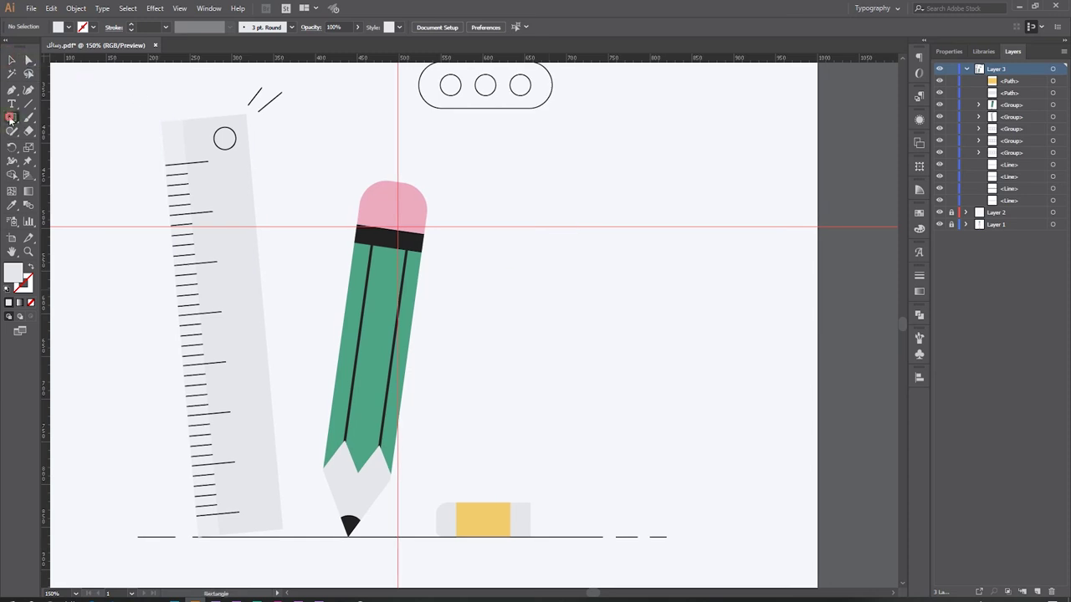
Step: Draw a triangle right of the pencil, fill it with the pencil's green, and size it 191×85 px
{"action": "left_click_drag", "start_coordinate": [7, 119], "coordinate": [46, 161]}
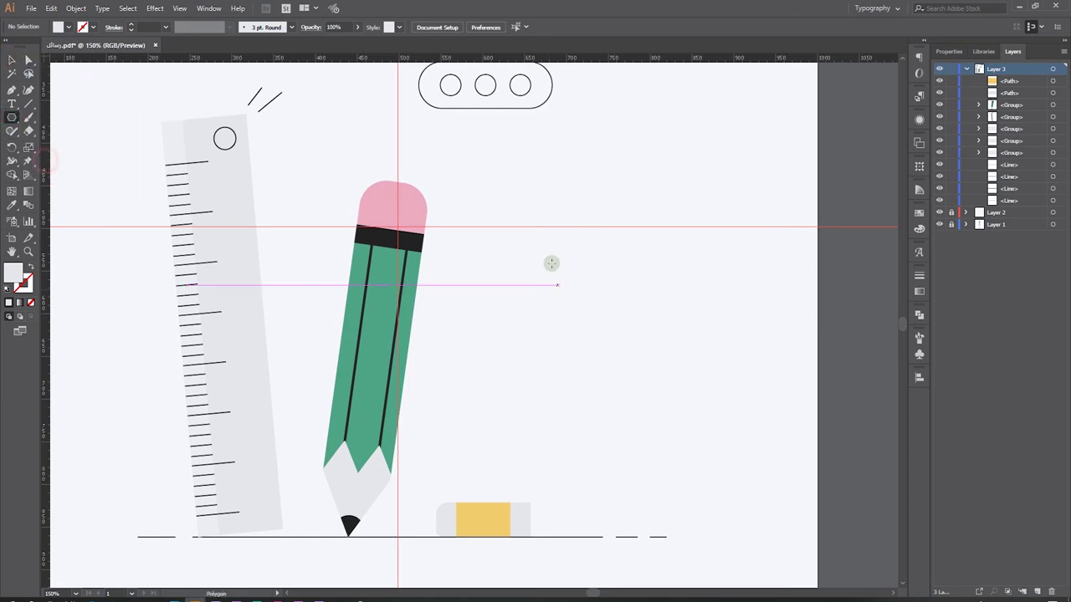
{"action": "mouse_move", "coordinate": [545, 241]}
{"action": "left_mouse_down"}
{"action": "mouse_move", "coordinate": [525, 297]}
{"action": "mouse_move", "coordinate": [494, 294]}
{"action": "left_mouse_up"}
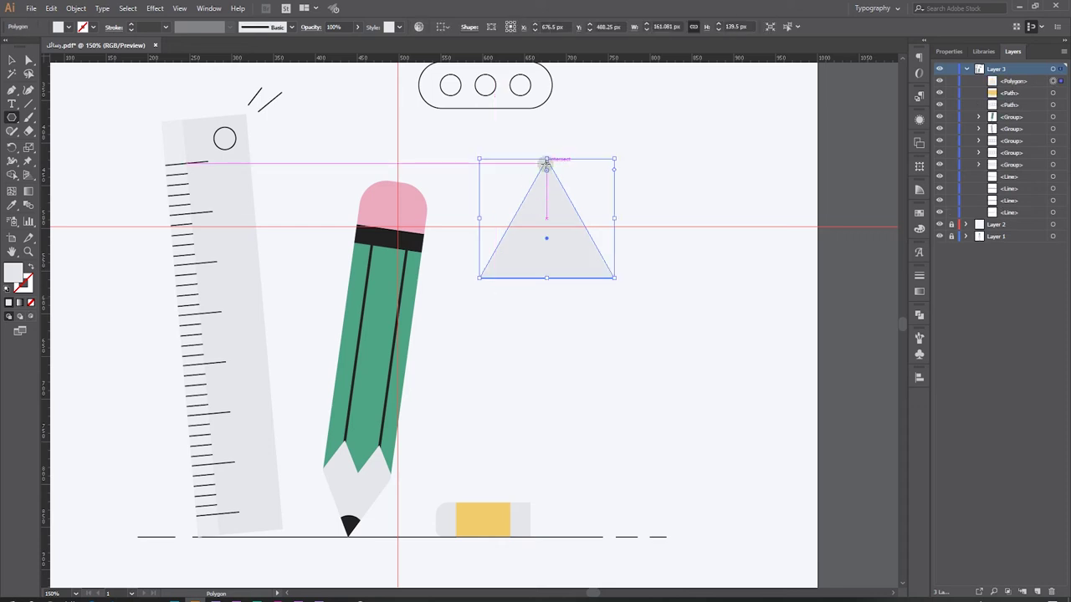
{"action": "left_click", "coordinate": [12, 205]}
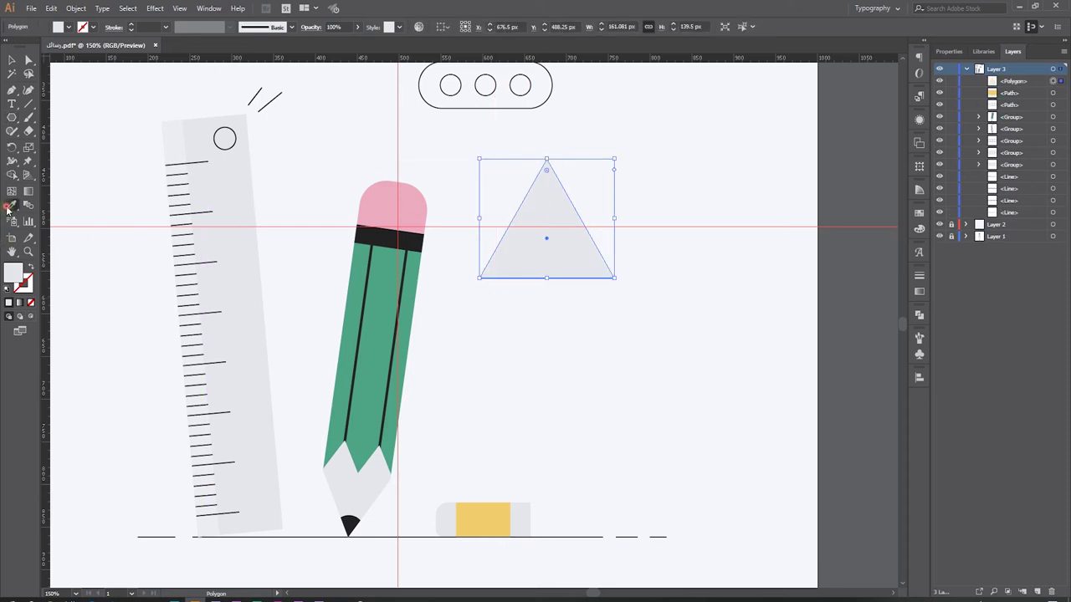
{"action": "left_click", "coordinate": [391, 271]}
{"action": "key", "text": "v"}
{"action": "left_click_drag", "start_coordinate": [545, 155], "coordinate": [544, 205]}
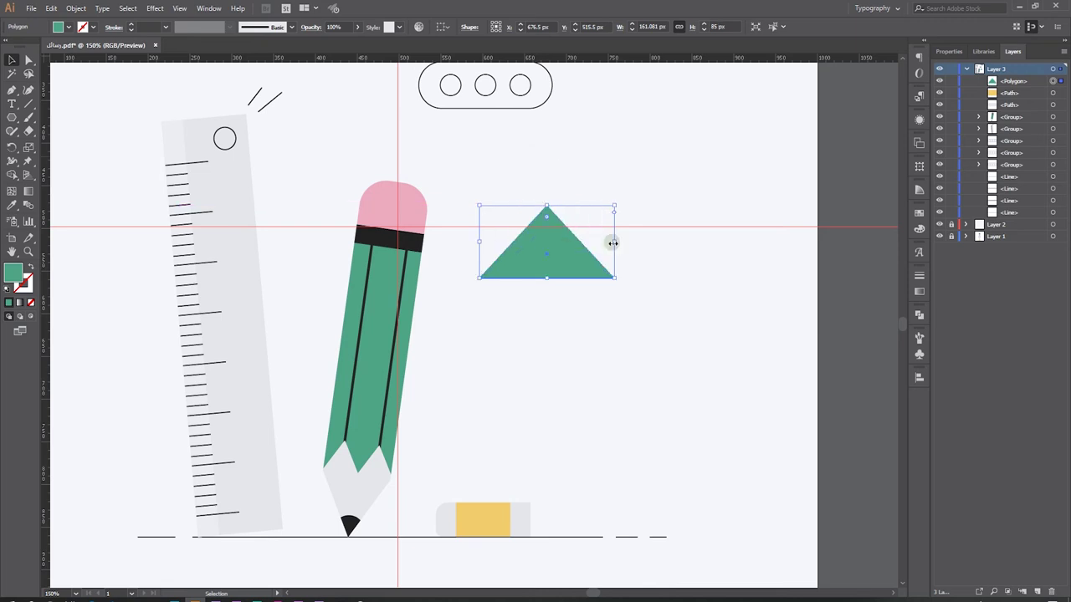
{"action": "left_click_drag", "start_coordinate": [614, 243], "coordinate": [627, 243]}
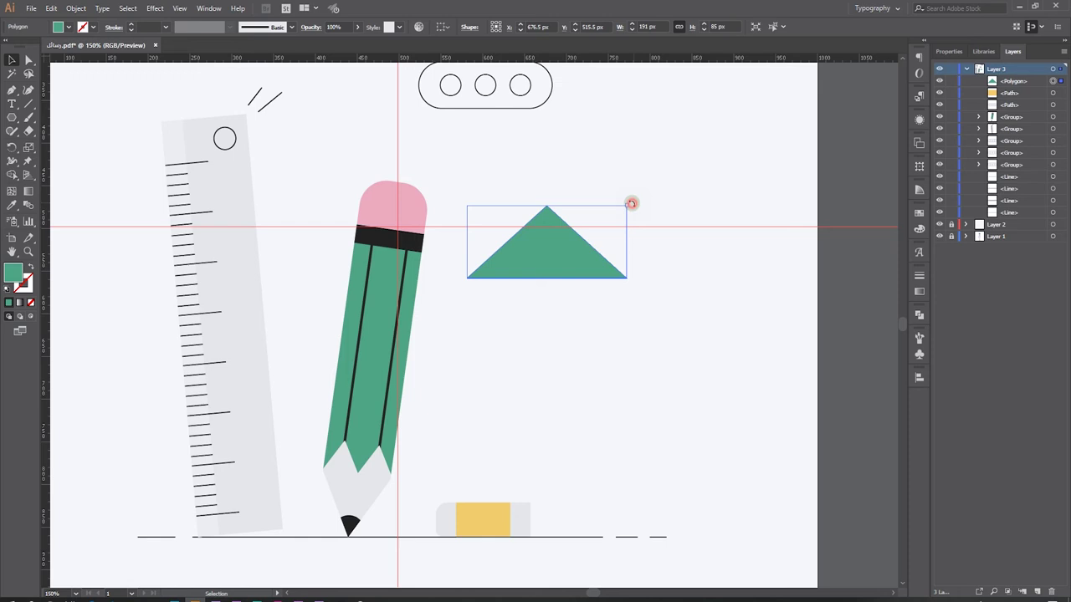
Step: Rotate the triangle to point right and place a copy further right turned to point left
{"action": "mouse_move", "coordinate": [631, 204]}
{"action": "left_mouse_down"}
{"action": "mouse_move", "coordinate": [593, 281]}
{"action": "mouse_move", "coordinate": [693, 253]}
{"action": "left_mouse_up"}
{"action": "mouse_move", "coordinate": [739, 170]}
{"action": "left_mouse_down"}
{"action": "mouse_move", "coordinate": [659, 363]}
{"action": "mouse_move", "coordinate": [640, 349]}
{"action": "left_mouse_up"}
{"action": "left_click_drag", "start_coordinate": [683, 256], "coordinate": [670, 253]}
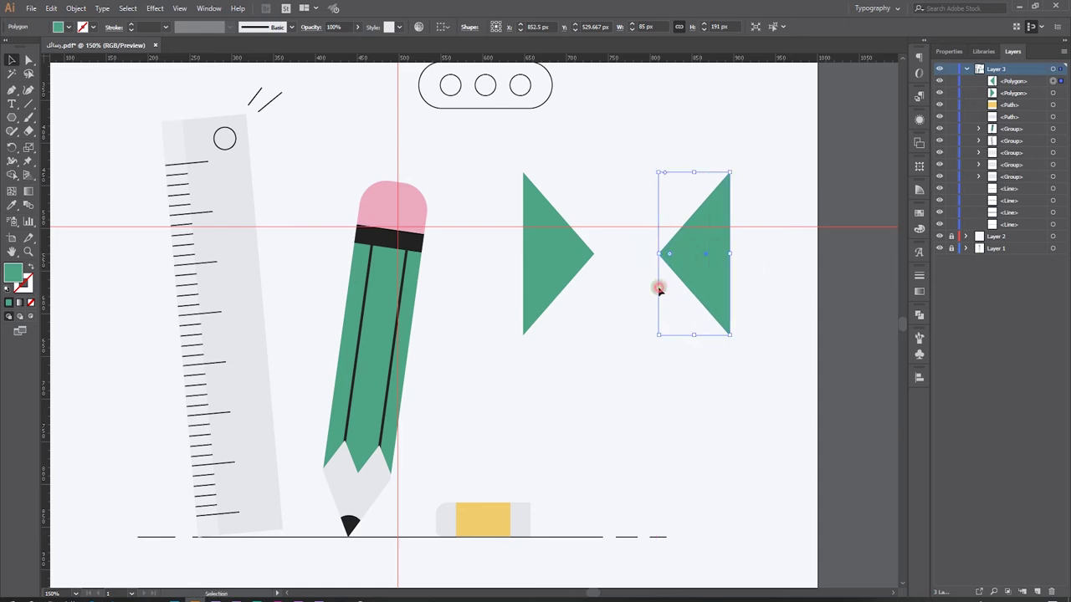
{"action": "left_click", "coordinate": [659, 289]}
{"action": "scroll", "coordinate": [509, 321], "scroll_direction": "right", "scroll_amount": 3}
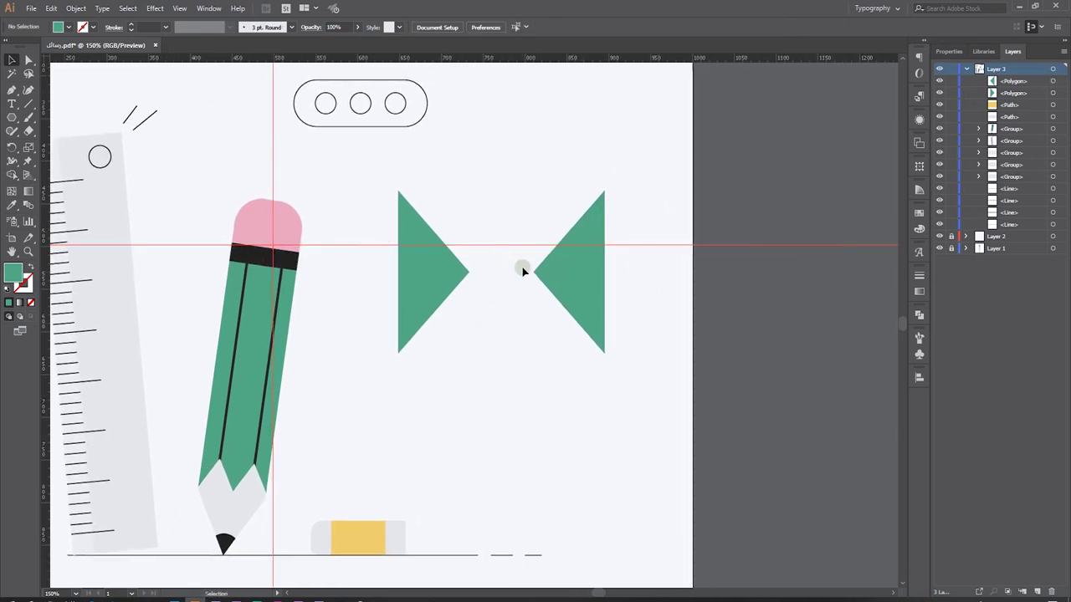
Step: Draw a new triangle between the green ones and align all three triangles
{"action": "mouse_move", "coordinate": [14, 123]}
{"action": "left_mouse_down"}
{"action": "mouse_move", "coordinate": [67, 118]}
{"action": "mouse_move", "coordinate": [44, 164]}
{"action": "left_mouse_up"}
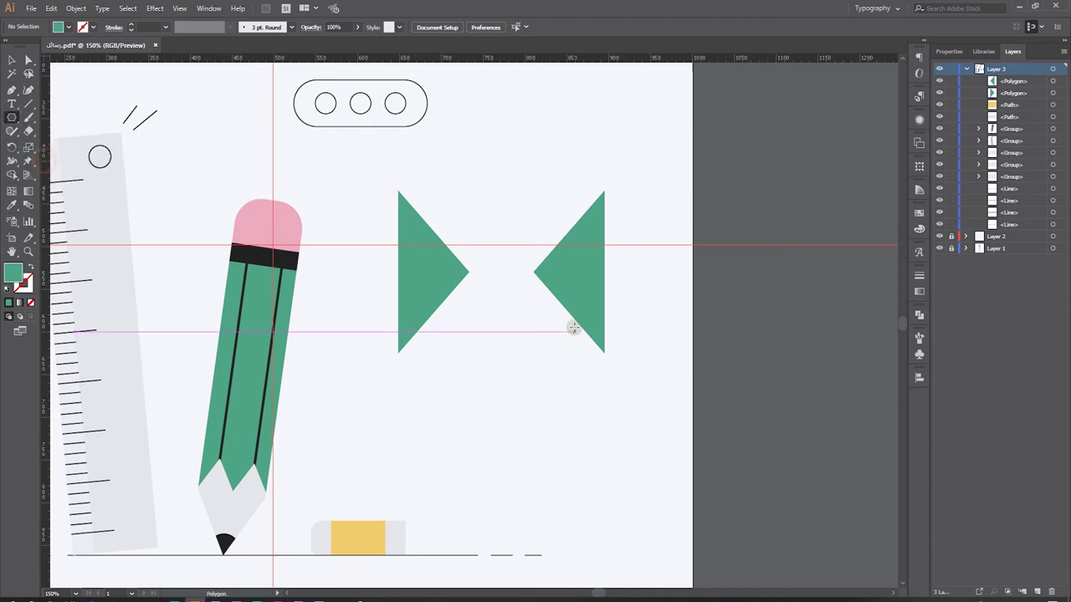
{"action": "left_click_drag", "start_coordinate": [518, 282], "coordinate": [494, 365]}
{"action": "left_click", "coordinate": [12, 60]}
{"action": "left_click_drag", "start_coordinate": [522, 297], "coordinate": [502, 325]}
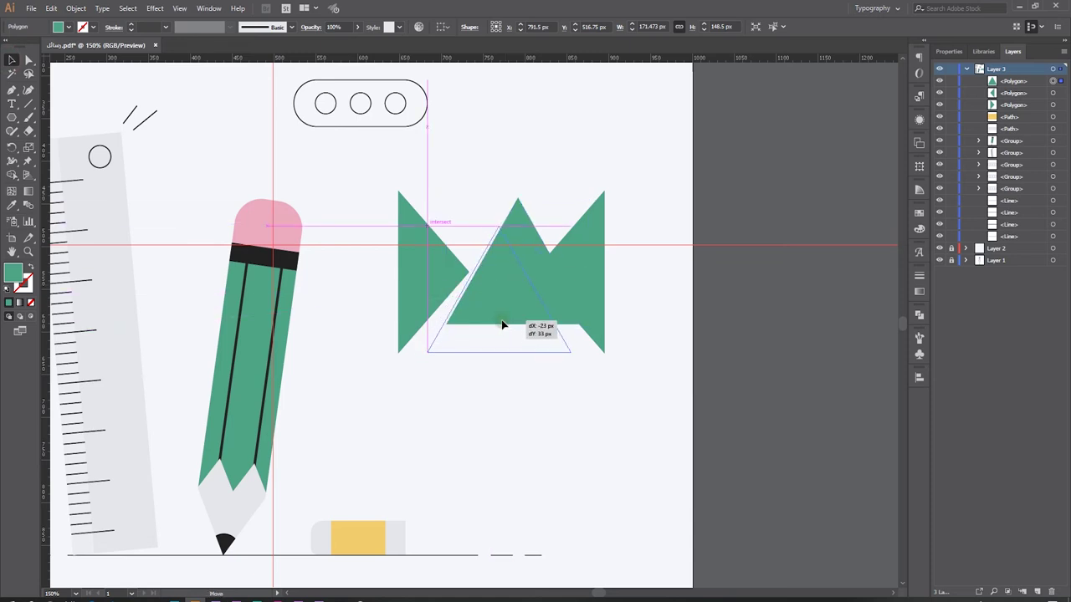
{"action": "left_click_drag", "start_coordinate": [666, 281], "coordinate": [396, 340]}
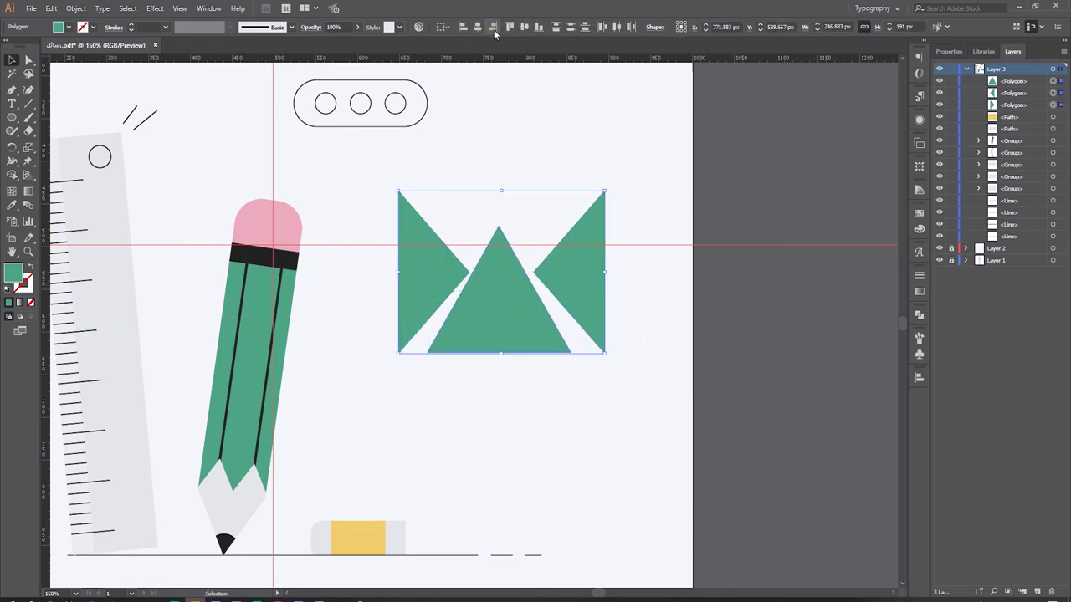
{"action": "left_click", "coordinate": [538, 31]}
{"action": "left_click", "coordinate": [536, 406]}
Step: Colour the middle triangle with the eraser's yellow and widen it to 253 px
{"action": "left_click", "coordinate": [505, 306]}
{"action": "left_click", "coordinate": [7, 206]}
{"action": "left_click", "coordinate": [371, 531]}
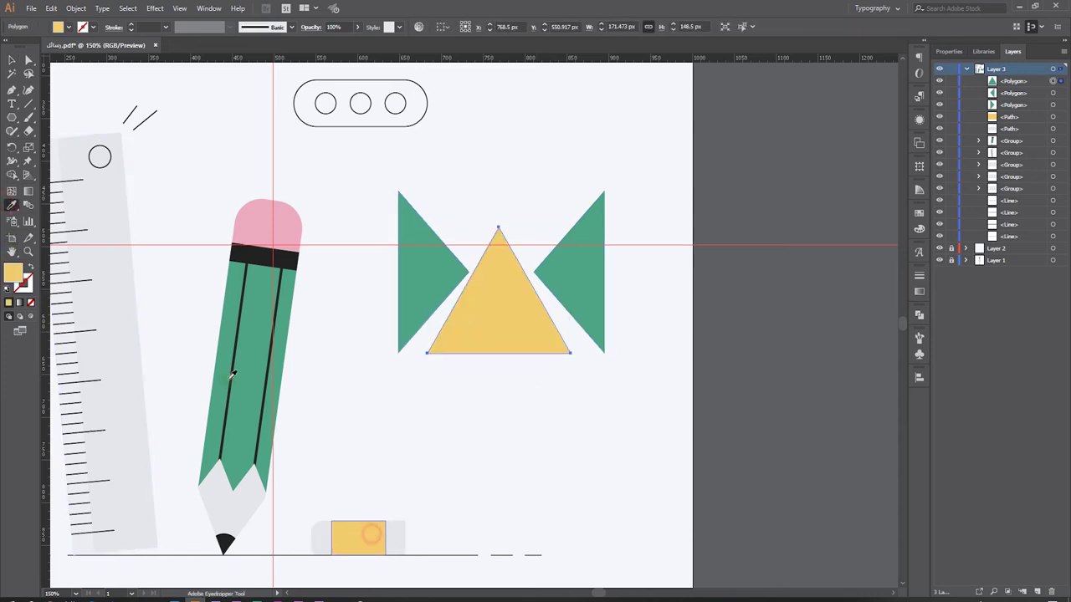
{"action": "left_click", "coordinate": [7, 61]}
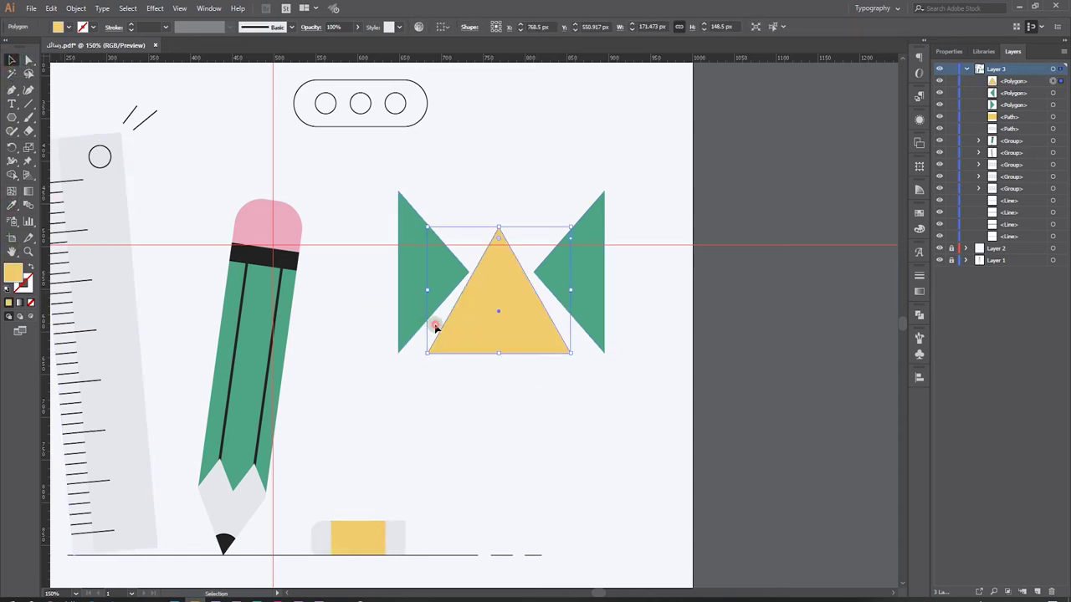
{"action": "left_click_drag", "start_coordinate": [570, 290], "coordinate": [604, 289]}
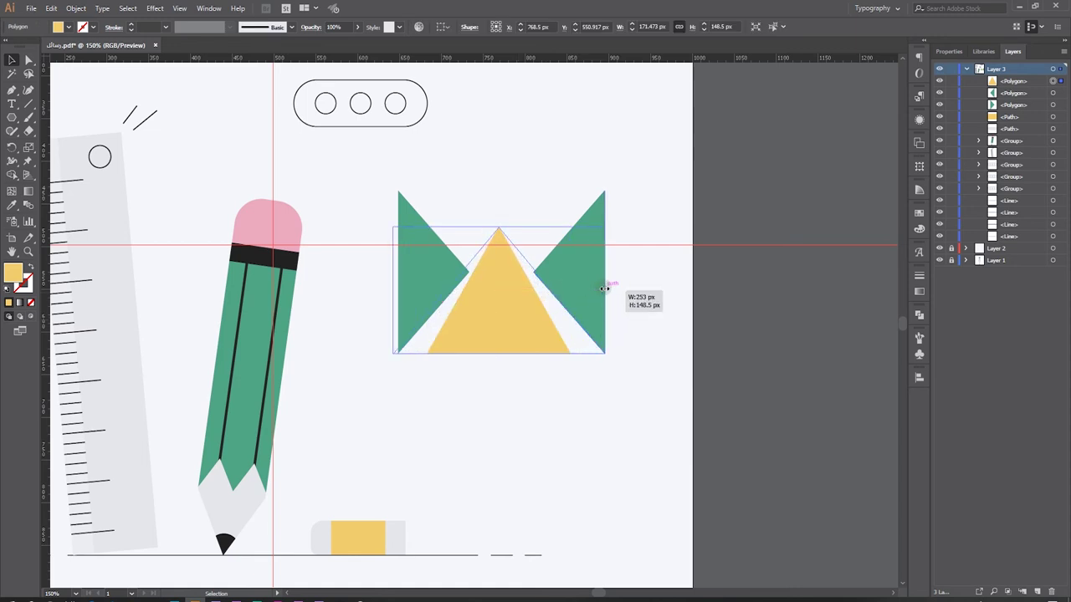
{"action": "left_click_drag", "start_coordinate": [604, 289], "coordinate": [608, 290]}
{"action": "key", "text": "a"}
{"action": "left_click", "coordinate": [513, 303]}
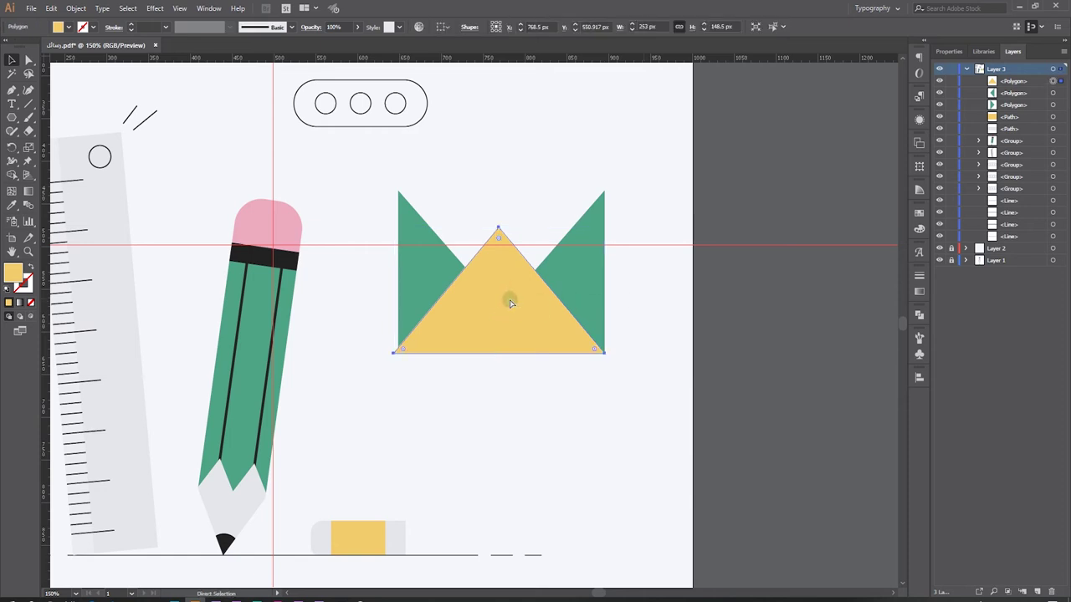
Step: Duplicate the yellow triangle in front, flip the copy upside down, and move it to the top edge
{"action": "key", "text": "ctrl+c"}
{"action": "key", "text": "ctrl+f"}
{"action": "key", "text": "v"}
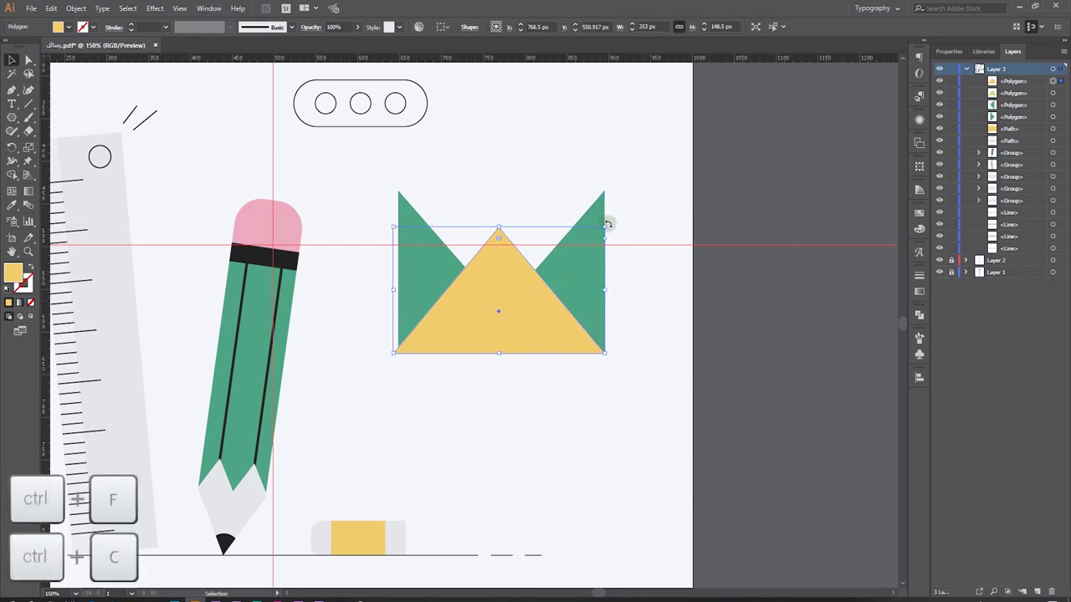
{"action": "left_click_drag", "start_coordinate": [608, 224], "coordinate": [390, 399]}
{"action": "left_click_drag", "start_coordinate": [545, 328], "coordinate": [531, 249]}
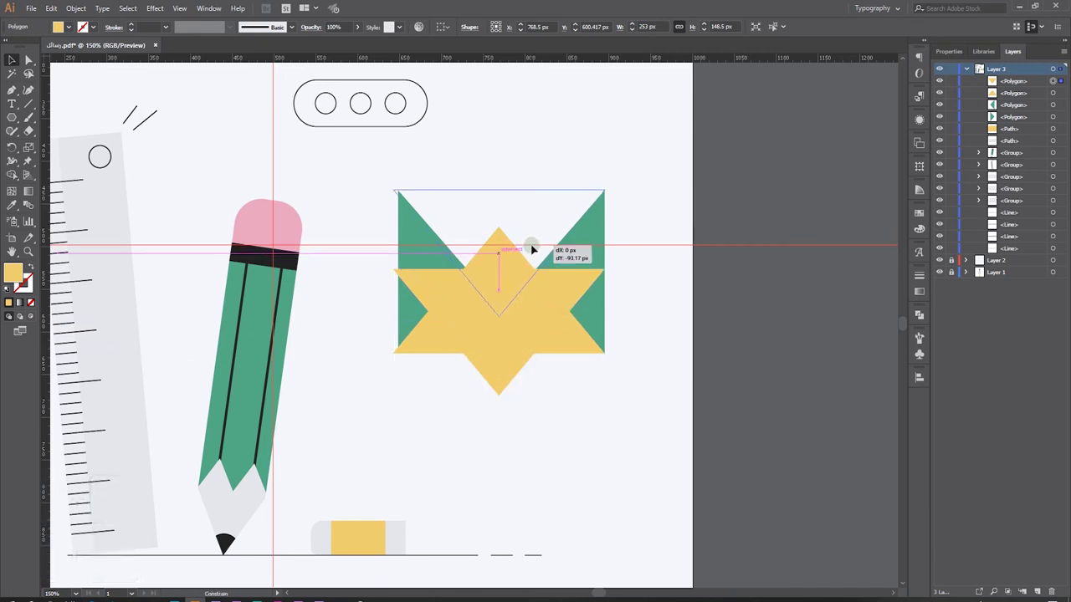
{"action": "left_click_drag", "start_coordinate": [532, 249], "coordinate": [532, 249]}
{"action": "left_click", "coordinate": [365, 215]}
Step: Send the inverted triangle backward and adjust the upright triangle's left side to fit
{"action": "scroll", "coordinate": [366, 215], "scroll_direction": "up", "scroll_amount": 1}
{"action": "left_click", "coordinate": [487, 217]}
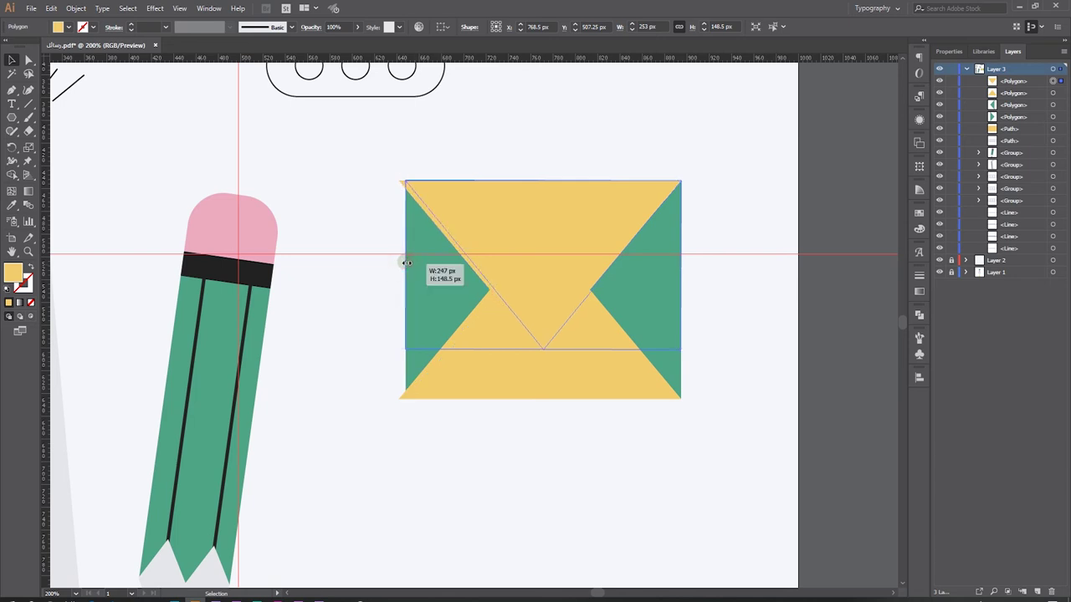
{"action": "key", "text": "ctrl+bracketleft"}
{"action": "left_click", "coordinate": [366, 373]}
{"action": "left_click", "coordinate": [405, 357]}
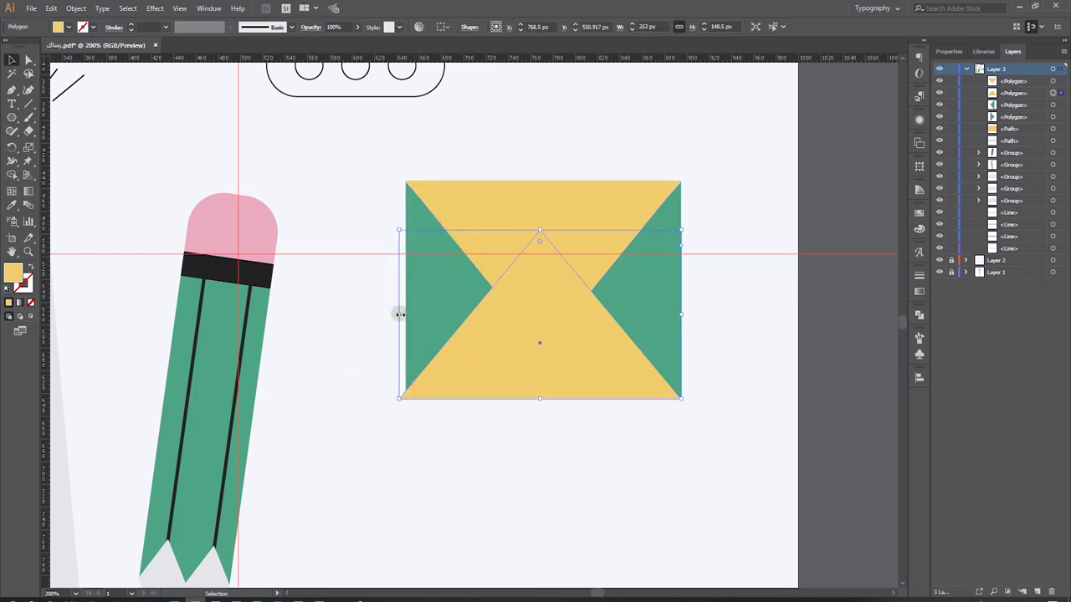
{"action": "left_click_drag", "start_coordinate": [399, 315], "coordinate": [403, 311]}
{"action": "left_click", "coordinate": [409, 423]}
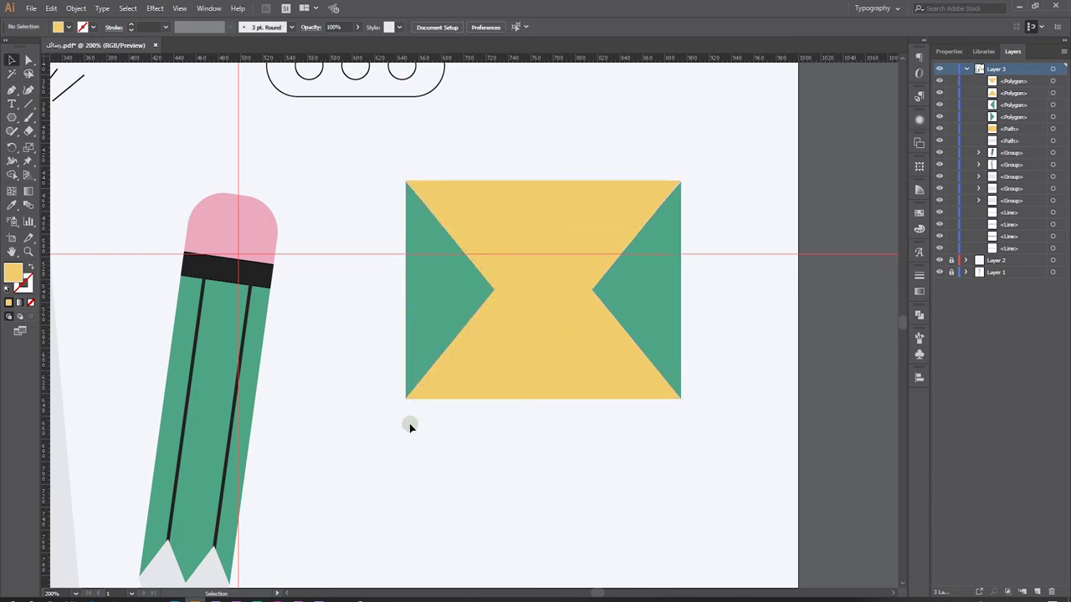
Step: Eyedropper the pencil eraser's pink onto the envelope's top yellow flap
{"action": "left_click", "coordinate": [584, 206]}
{"action": "left_click", "coordinate": [584, 248]}
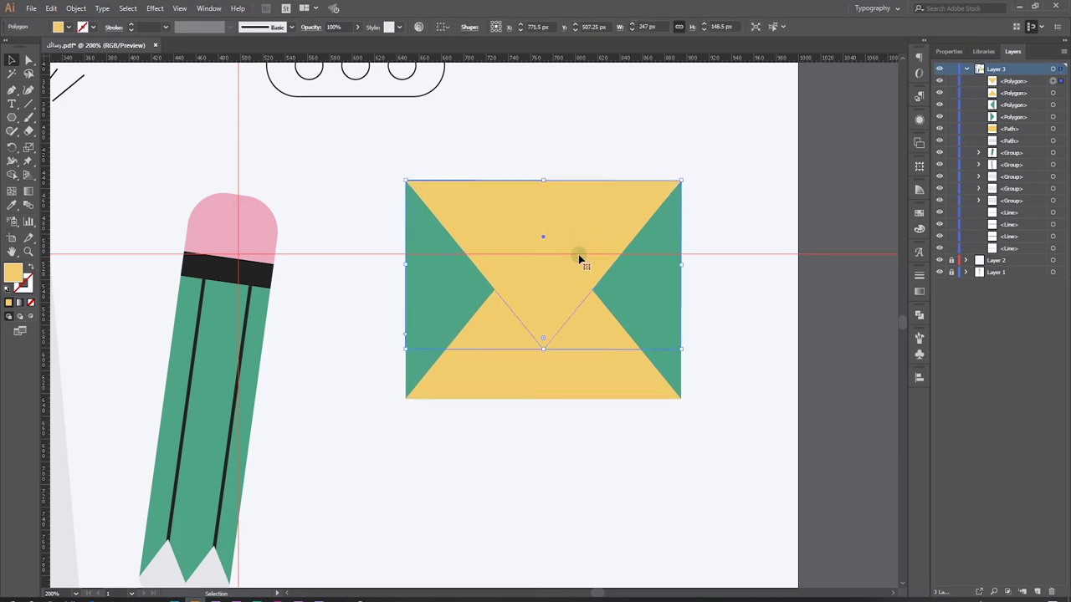
{"action": "left_click", "coordinate": [11, 204]}
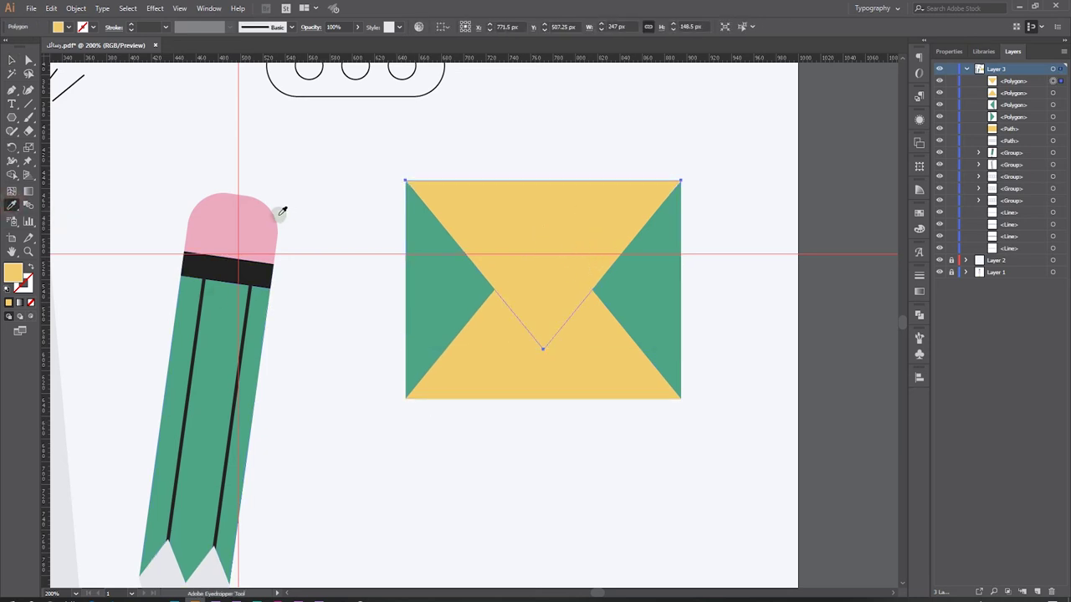
{"action": "left_click", "coordinate": [234, 219]}
Step: Round the pink flap's bottom point to a 57.87 px corner radius
{"action": "left_click", "coordinate": [29, 61]}
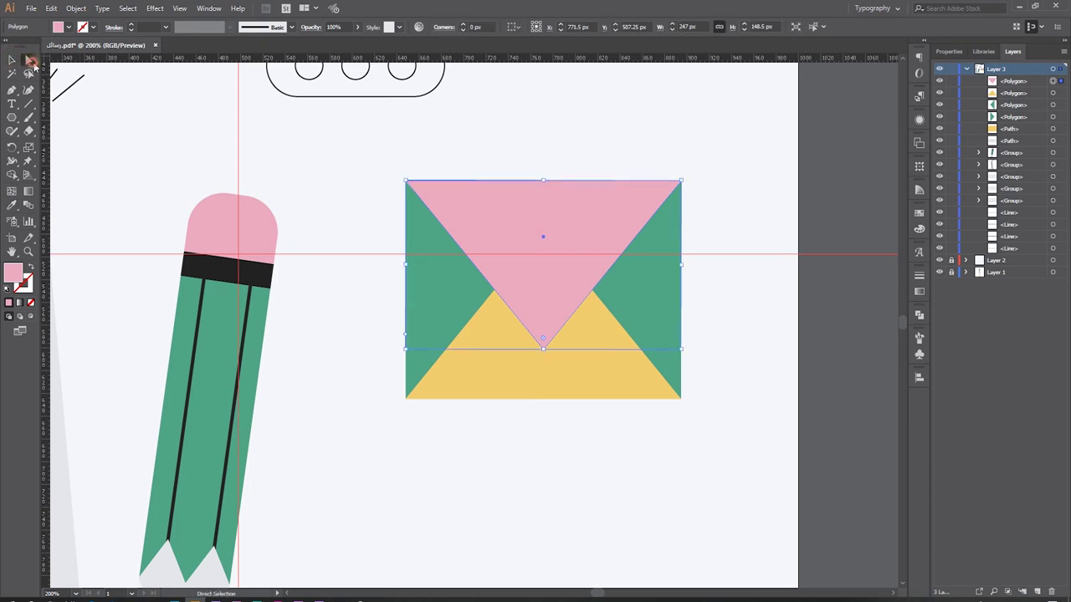
{"action": "left_click", "coordinate": [543, 333]}
{"action": "mouse_move", "coordinate": [544, 340]}
{"action": "left_mouse_down"}
{"action": "mouse_move", "coordinate": [540, 310]}
{"action": "mouse_move", "coordinate": [543, 333]}
{"action": "left_mouse_up"}
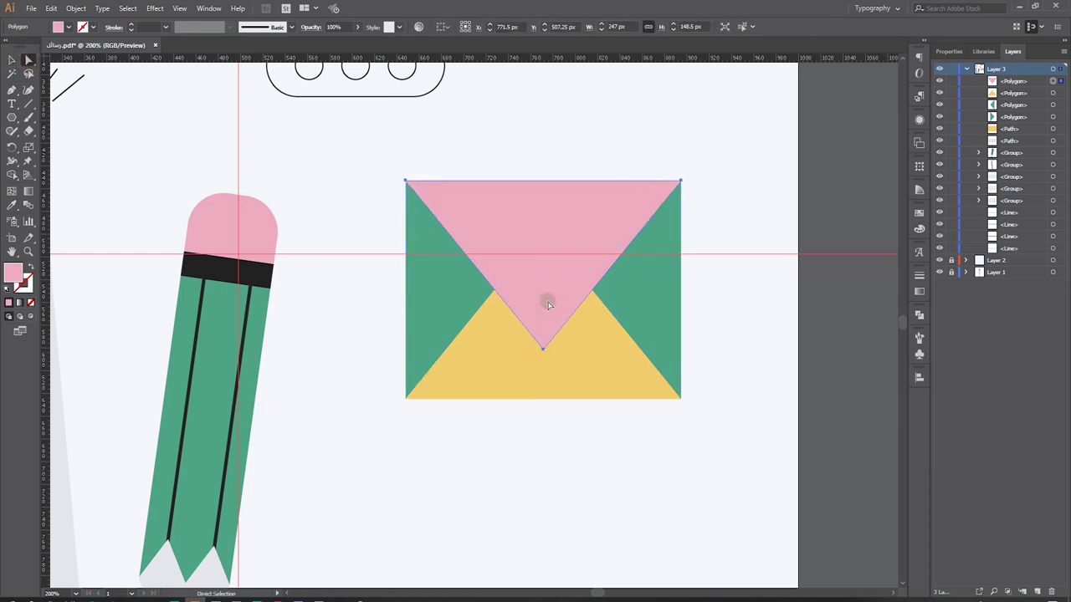
{"action": "left_click", "coordinate": [559, 235]}
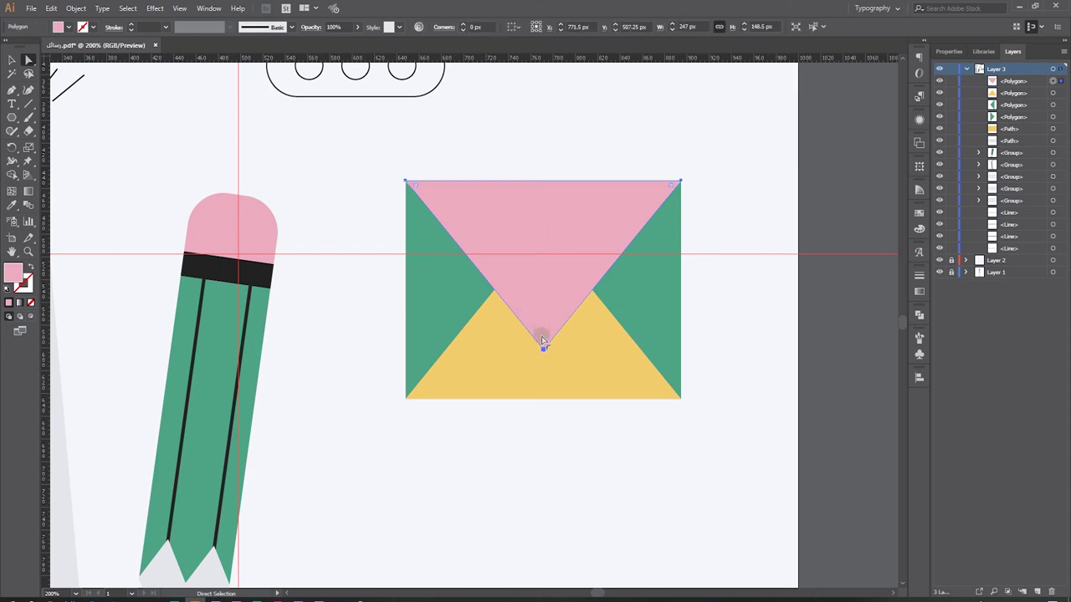
{"action": "left_click_drag", "start_coordinate": [543, 342], "coordinate": [545, 244]}
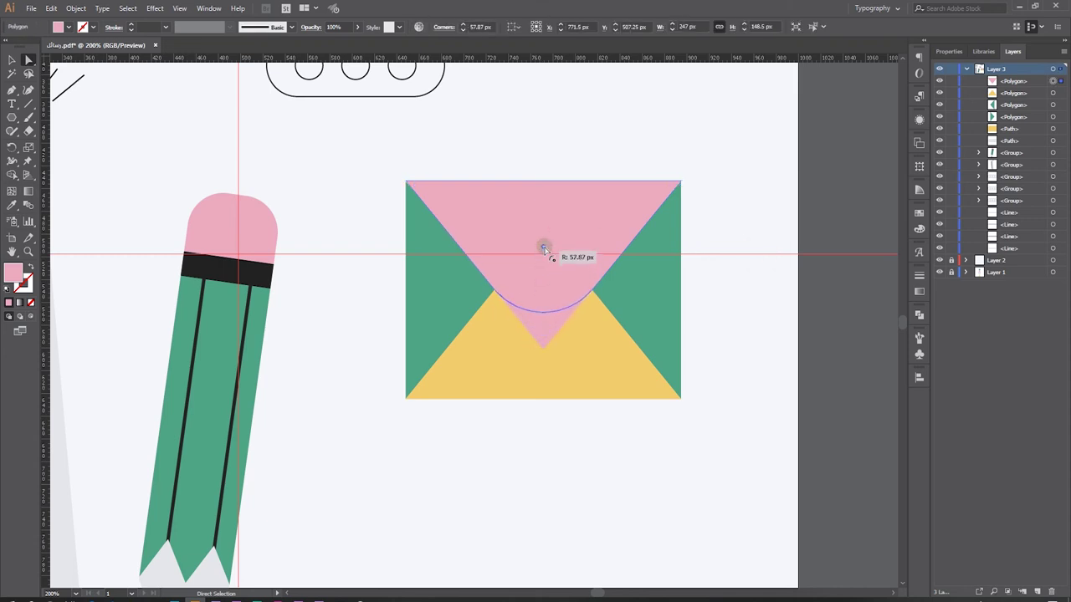
{"action": "left_click", "coordinate": [12, 60]}
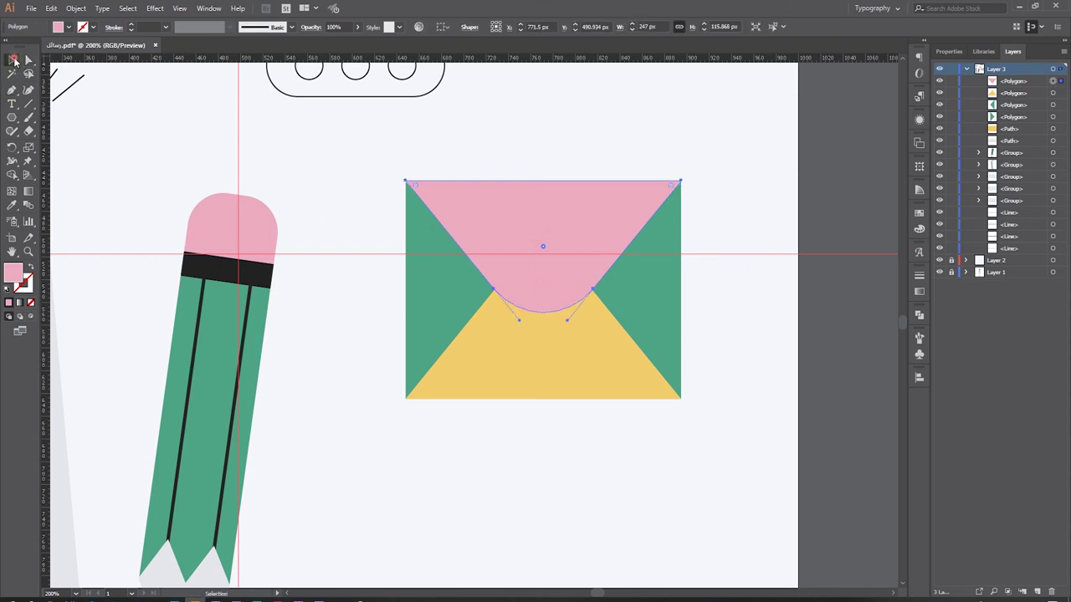
{"action": "left_click", "coordinate": [301, 211]}
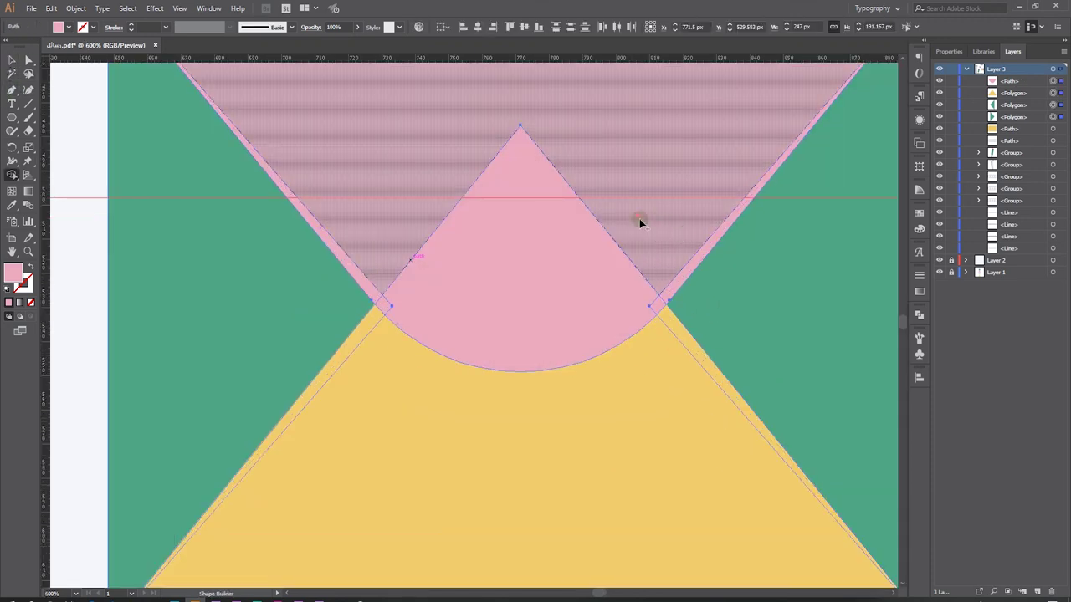
Step: With Shape Builder, merge the flap pieces, bottom yellow region and both green triangles into pink
{"action": "left_click_drag", "start_coordinate": [639, 218], "coordinate": [665, 294]}
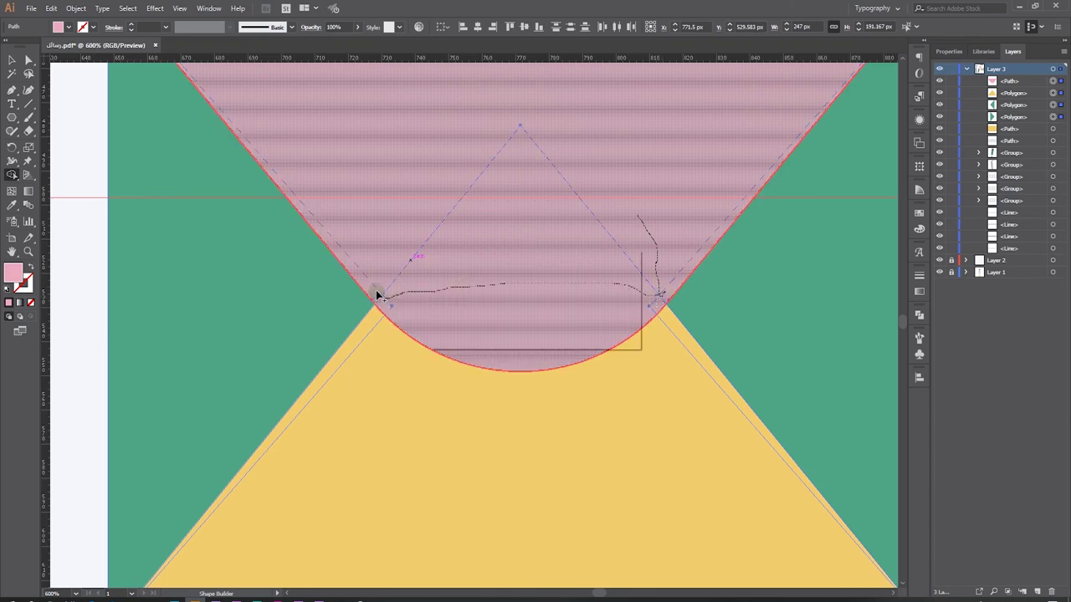
{"action": "left_click_drag", "start_coordinate": [381, 298], "coordinate": [437, 306]}
{"action": "key", "text": "ctrl+minus"}
{"action": "key", "text": "ctrl+minus"}
{"action": "left_click_drag", "start_coordinate": [600, 418], "coordinate": [583, 348]}
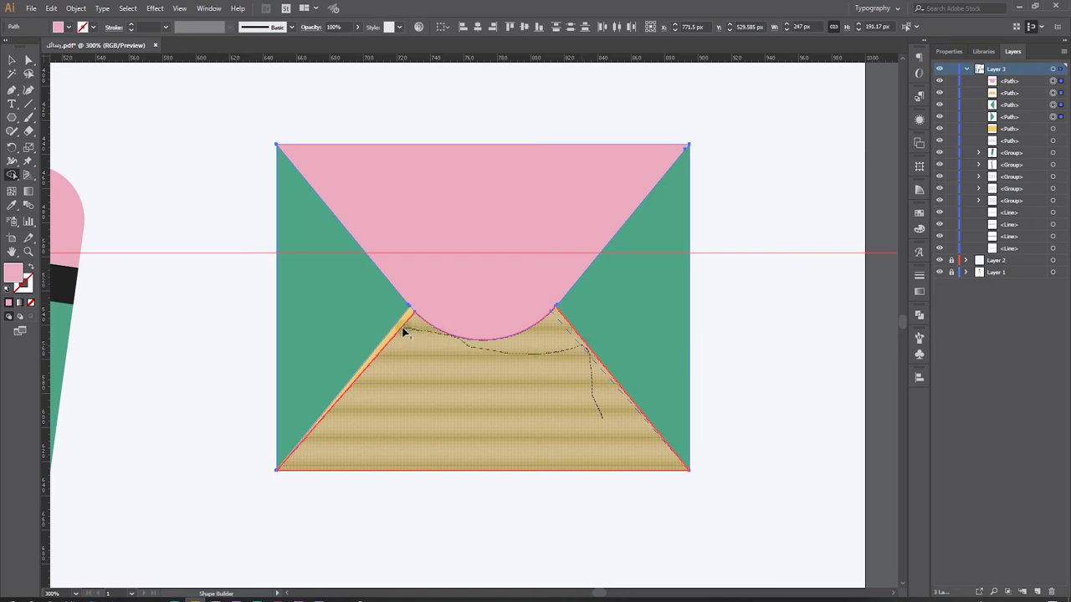
{"action": "left_click_drag", "start_coordinate": [401, 332], "coordinate": [403, 329]}
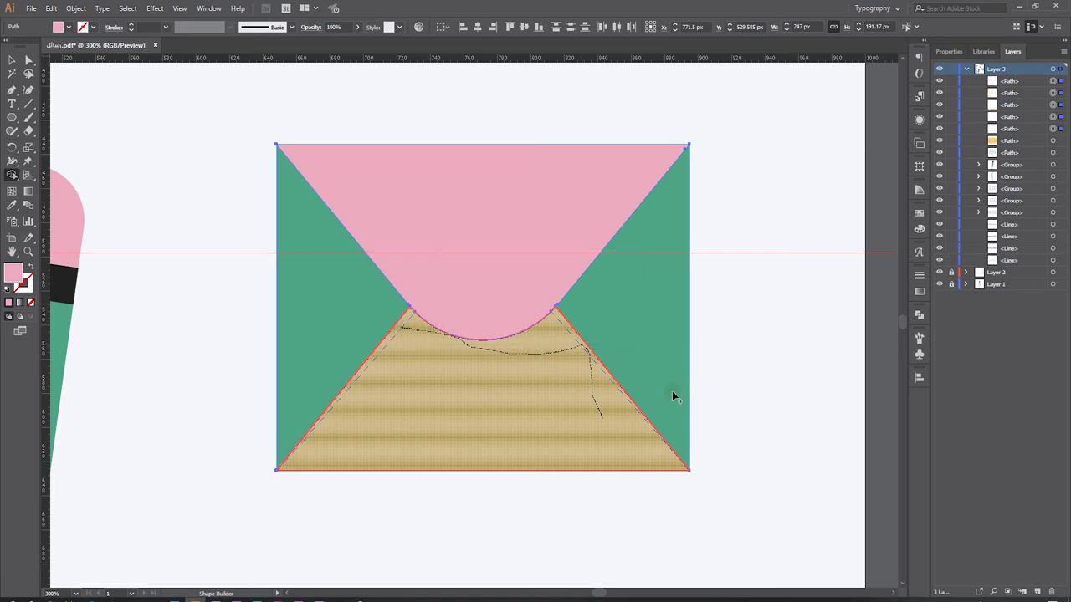
{"action": "left_click", "coordinate": [627, 311]}
{"action": "left_click", "coordinate": [327, 312]}
{"action": "left_click", "coordinate": [10, 61]}
{"action": "left_click", "coordinate": [736, 328]}
{"action": "key", "text": "ctrl+minus"}
{"action": "left_click_drag", "start_coordinate": [691, 179], "coordinate": [344, 352]}
{"action": "left_click", "coordinate": [55, 9]}
{"action": "mouse_move", "coordinate": [88, 266]}
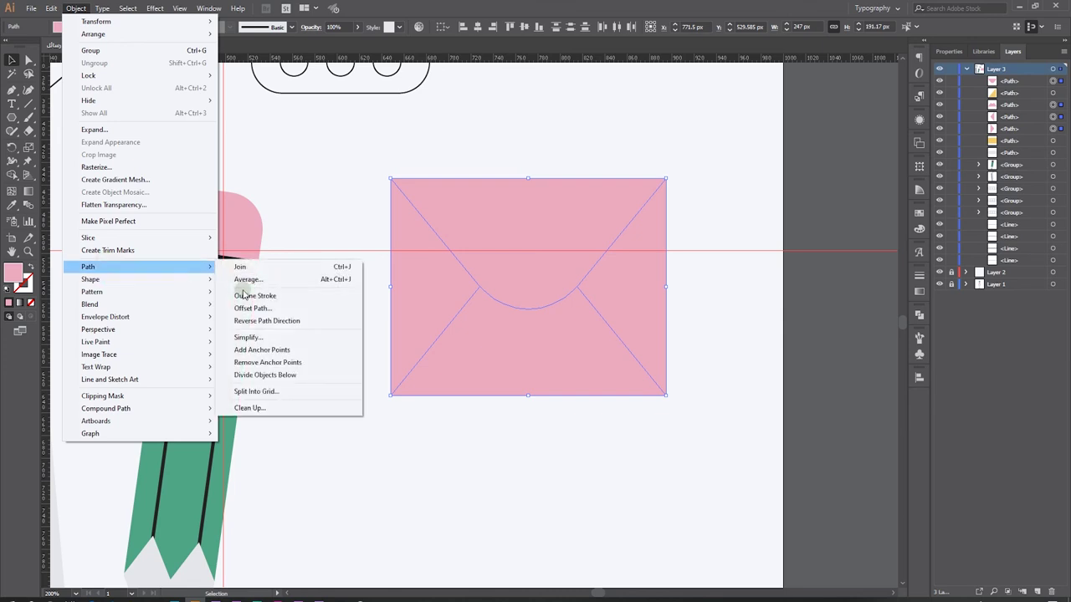
Step: Apply a 0.5 px Offset Path to the selected pink envelope pieces
{"action": "left_click", "coordinate": [252, 308]}
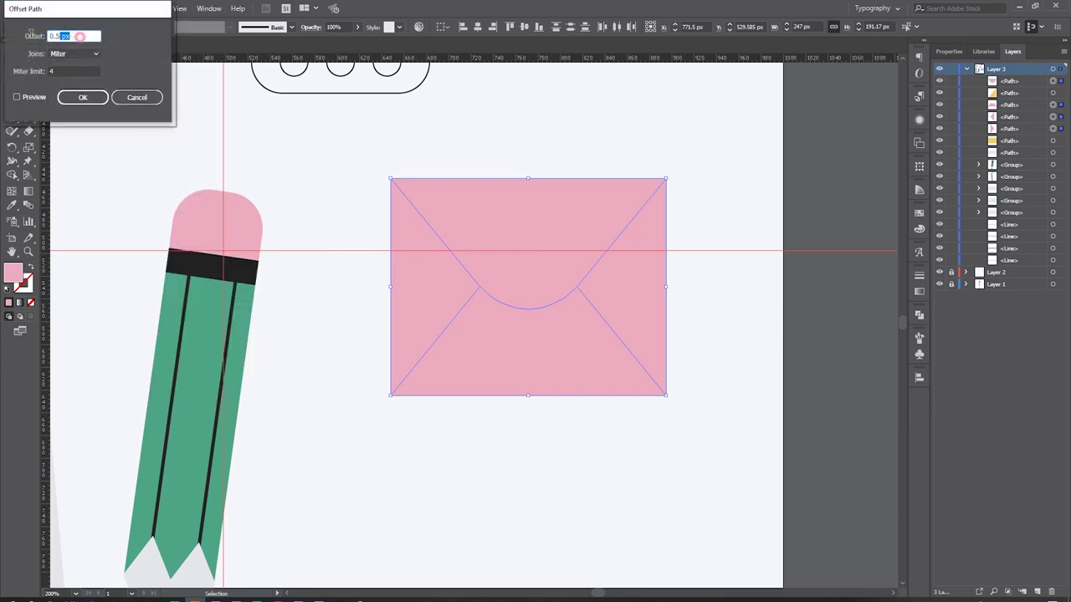
{"action": "left_click", "coordinate": [18, 98]}
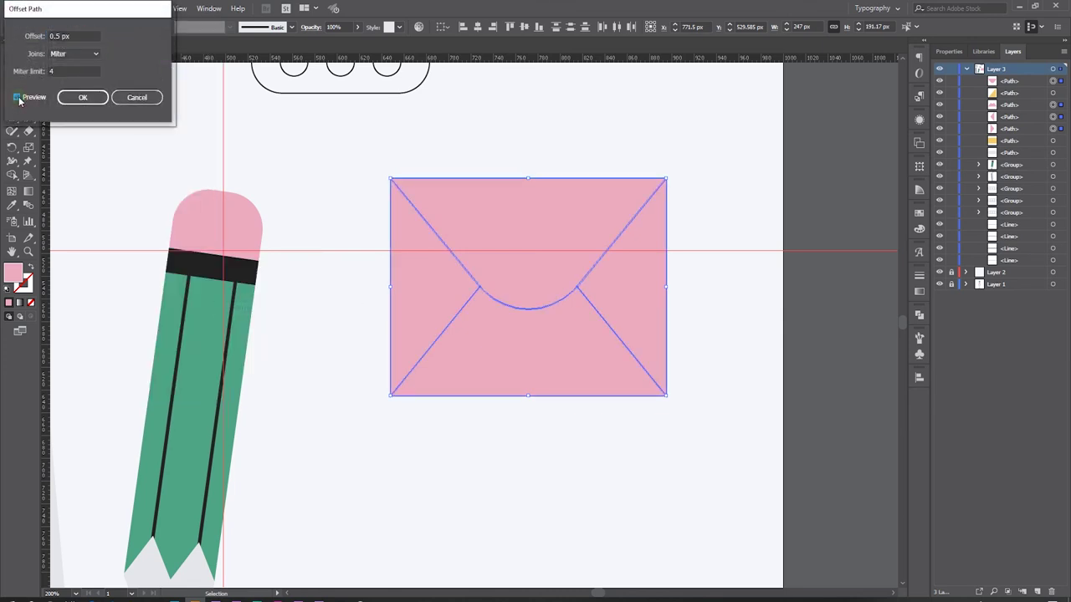
{"action": "left_click", "coordinate": [83, 99]}
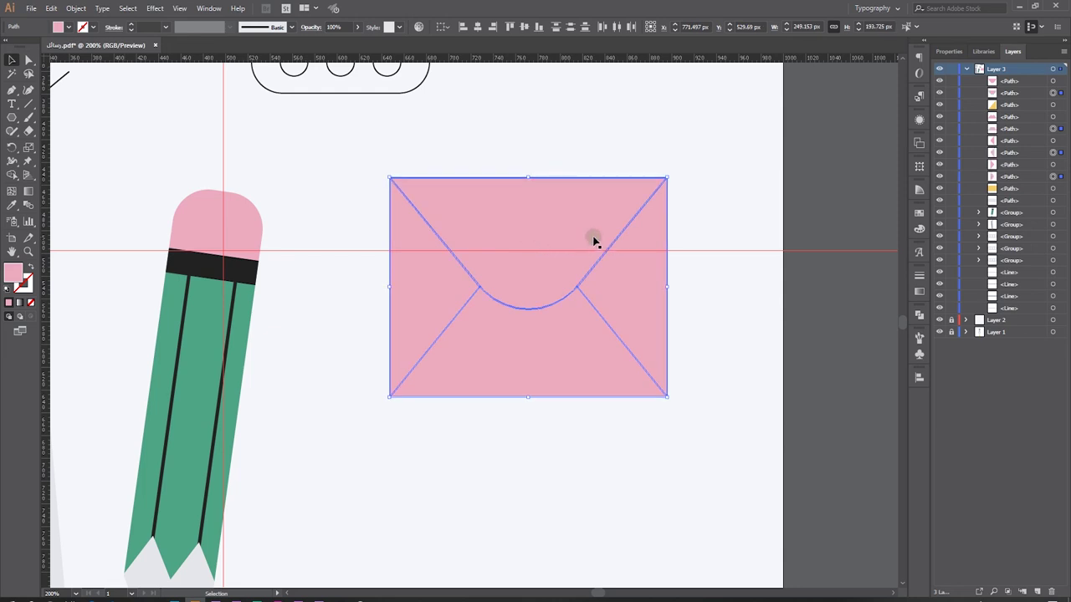
Step: Move the offset envelope copy down and to the left of the original
{"action": "key", "text": "shift+Down"}
{"action": "key", "text": "shift+Down"}
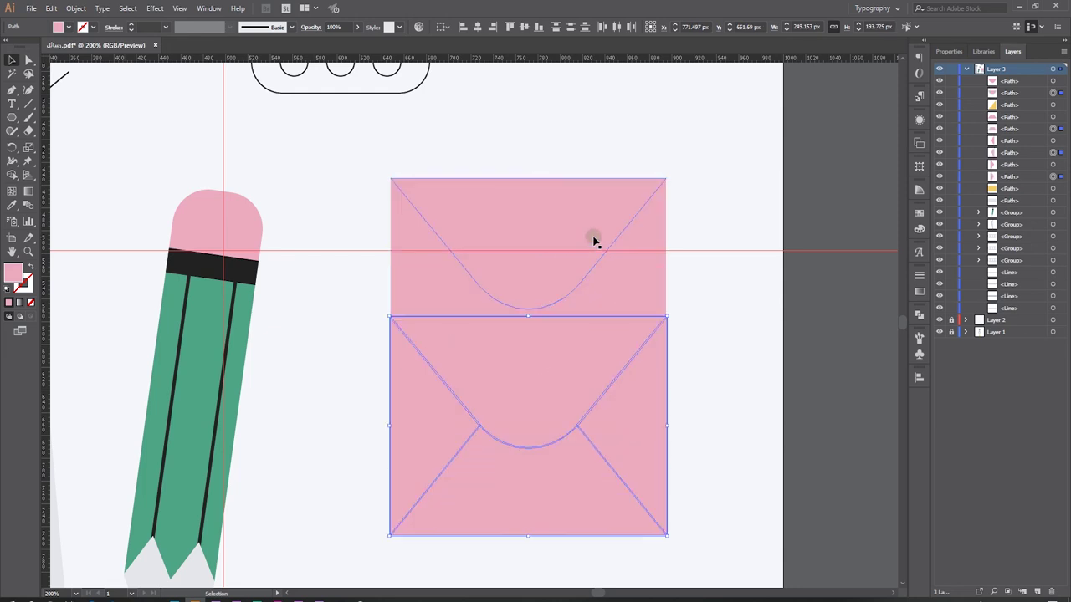
{"action": "key", "text": "shift+Down"}
{"action": "scroll", "coordinate": [566, 368], "scroll_direction": "down", "scroll_amount": 3}
{"action": "scroll", "coordinate": [550, 349], "scroll_direction": "down", "scroll_amount": 3}
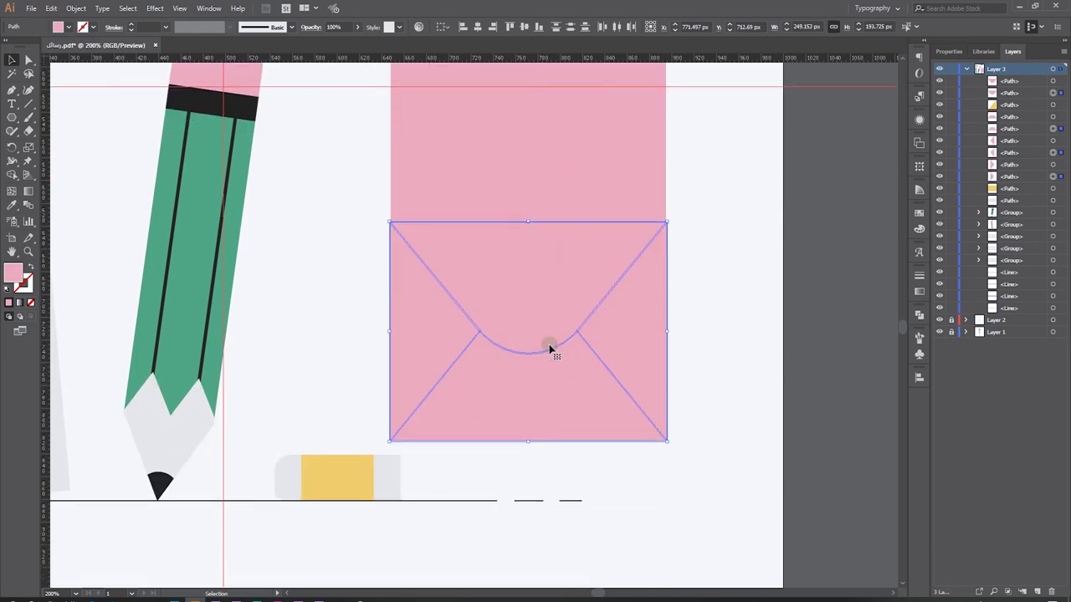
{"action": "scroll", "coordinate": [535, 309], "scroll_direction": "down", "scroll_amount": 2}
{"action": "mouse_move", "coordinate": [535, 308]}
{"action": "left_mouse_down"}
{"action": "mouse_move", "coordinate": [599, 369]}
{"action": "mouse_move", "coordinate": [701, 351]}
{"action": "left_mouse_up"}
{"action": "left_click_drag", "start_coordinate": [638, 314], "coordinate": [576, 311]}
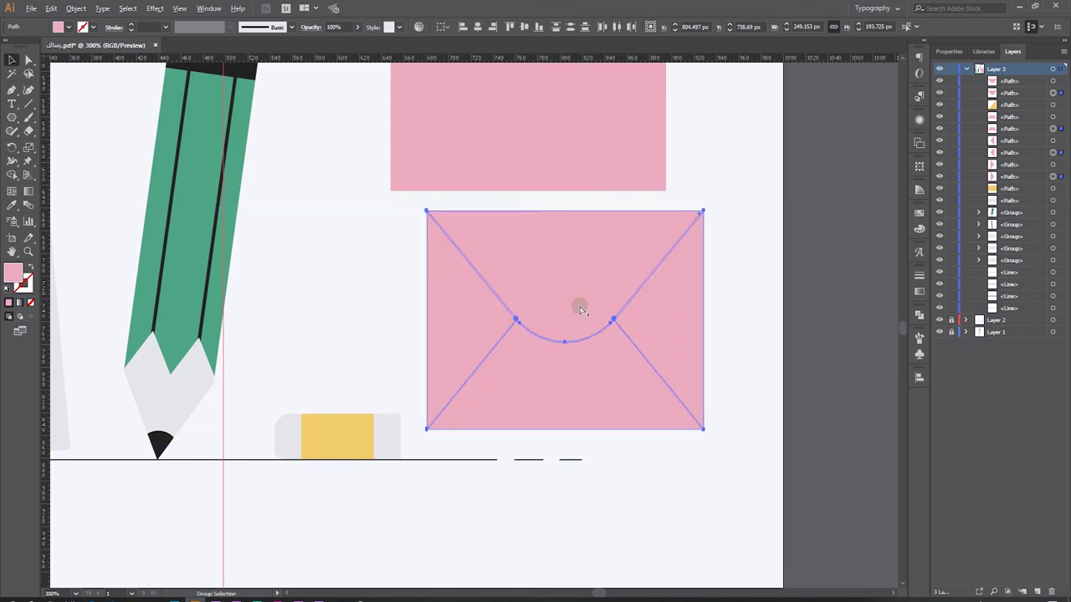
{"action": "scroll", "coordinate": [577, 307], "scroll_direction": "up", "scroll_amount": 2}
{"action": "left_click", "coordinate": [12, 174]}
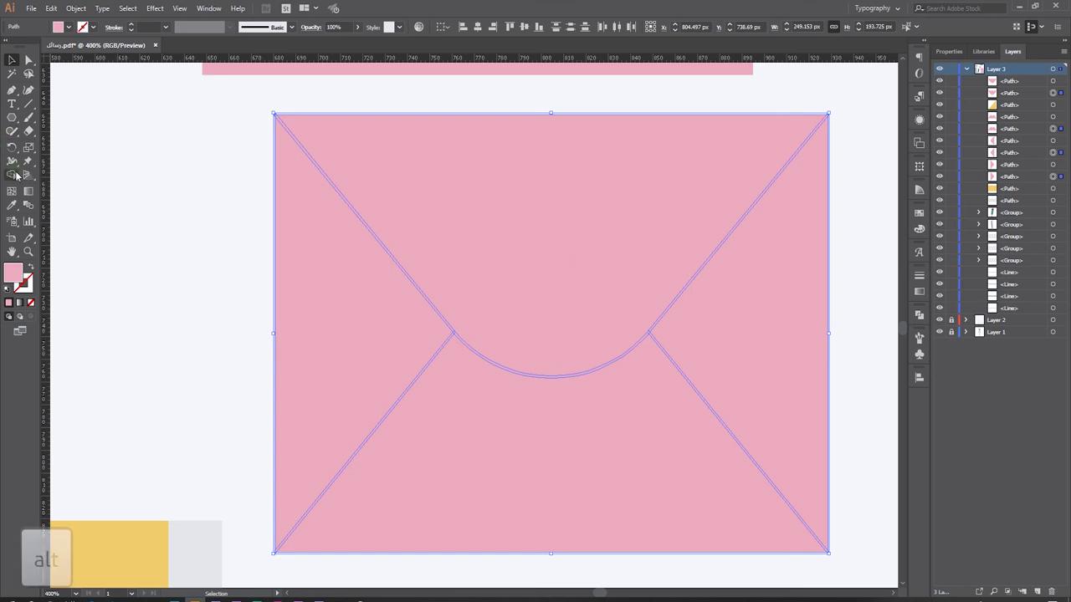
Step: Delete the diagonal strip, the curved fold-junction strips and the slivers along the top and left edges
{"action": "scroll", "coordinate": [402, 286], "scroll_direction": "up", "scroll_amount": 2}
{"action": "left_click", "coordinate": [421, 281], "text": "alt"}
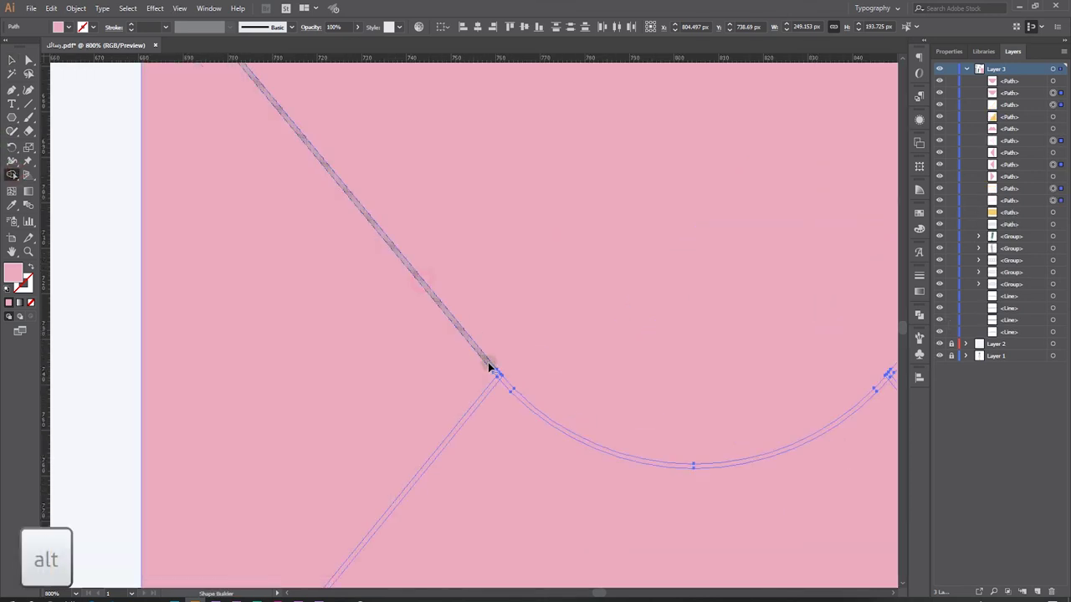
{"action": "scroll", "coordinate": [497, 376], "scroll_direction": "up", "scroll_amount": 3}
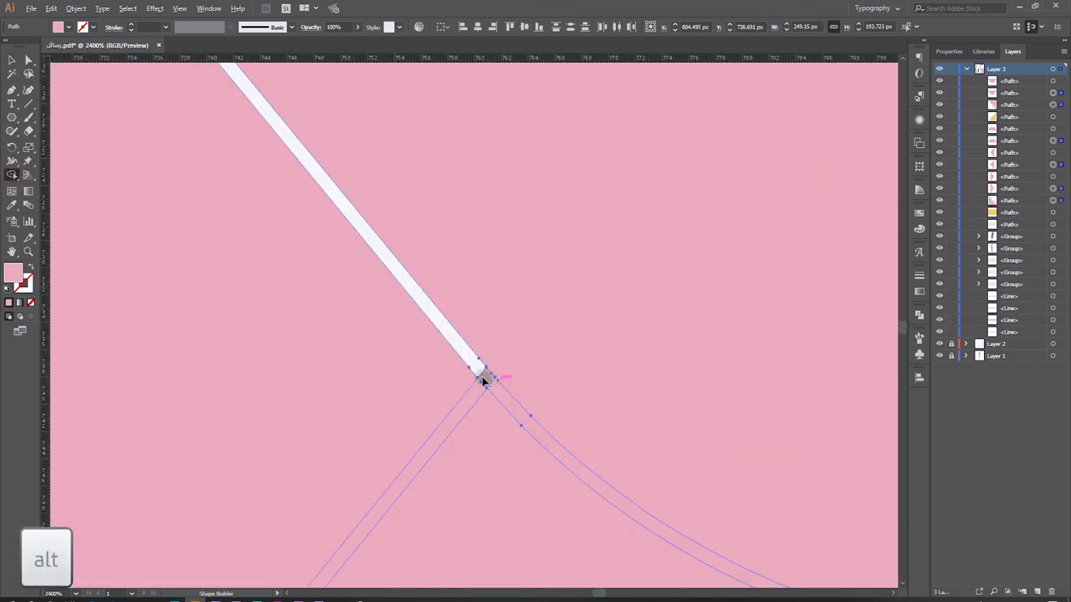
{"action": "left_click", "coordinate": [487, 387], "text": "alt"}
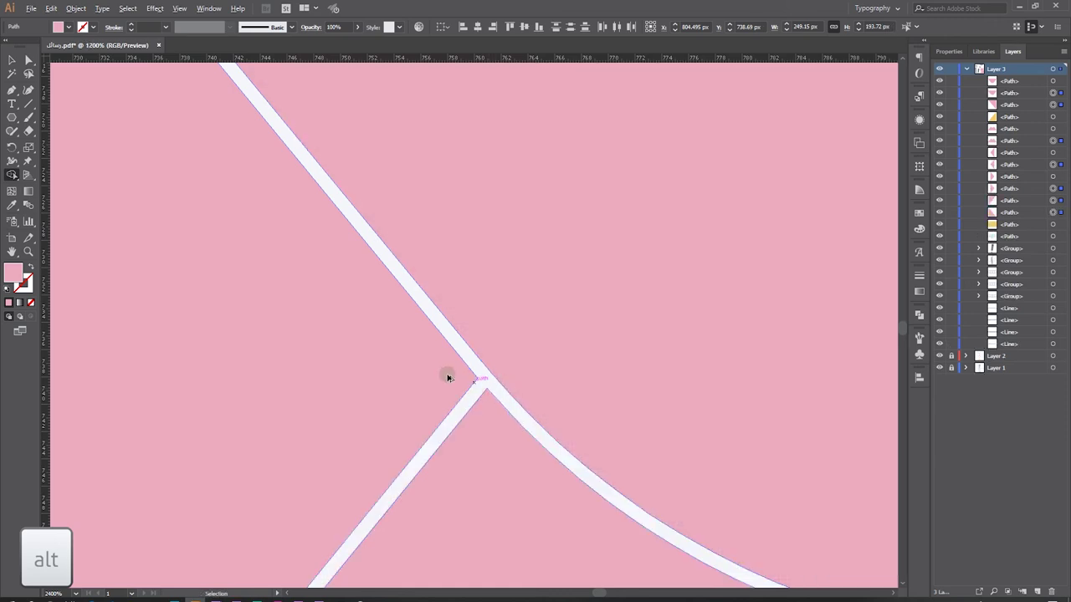
{"action": "scroll", "coordinate": [447, 376], "scroll_direction": "down", "scroll_amount": 6}
{"action": "scroll", "coordinate": [363, 255], "scroll_direction": "up", "scroll_amount": 8}
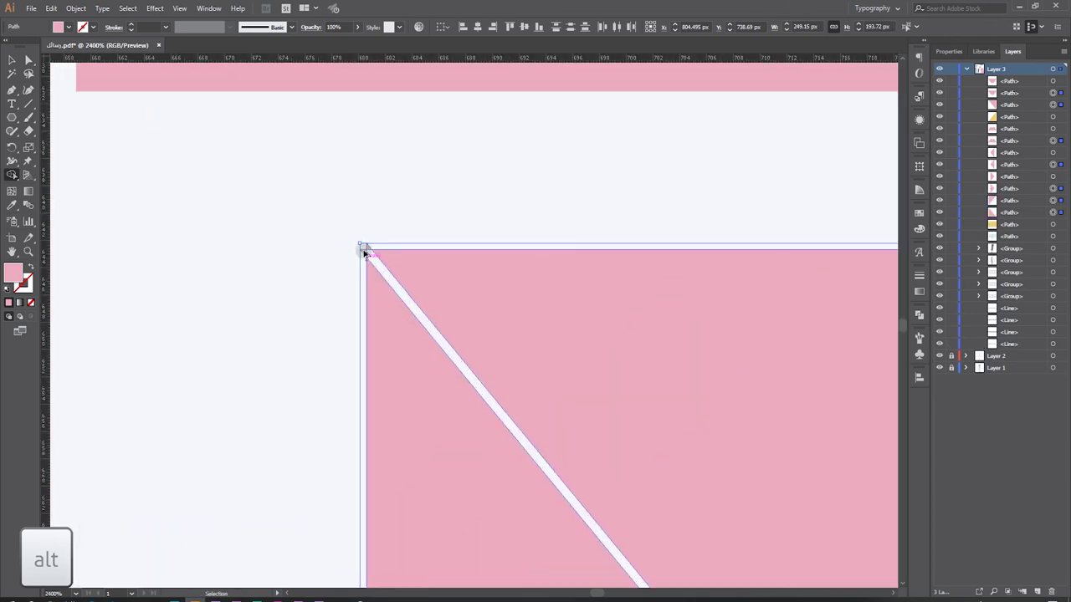
{"action": "left_click_drag", "start_coordinate": [363, 250], "coordinate": [346, 279]}
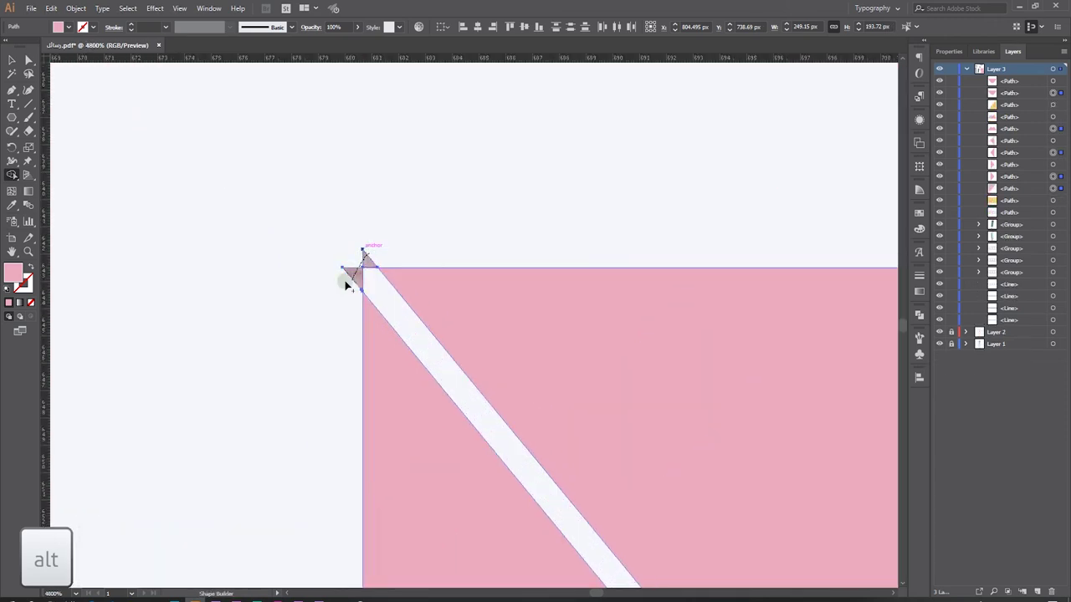
{"action": "scroll", "coordinate": [337, 289], "scroll_direction": "down", "scroll_amount": 10}
Step: Trim the stripe sliver, the curve-diagonal piece and the small triangle at the top-right flap corners
{"action": "left_click_drag", "start_coordinate": [668, 333], "coordinate": [404, 280]}
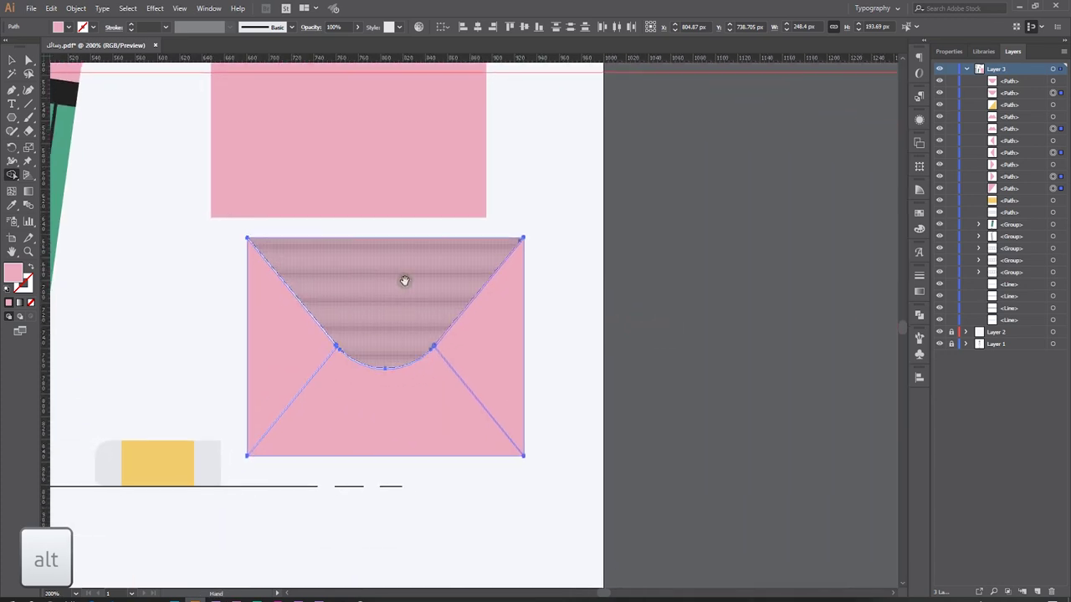
{"action": "scroll", "coordinate": [533, 237], "scroll_direction": "up", "scroll_amount": 2}
{"action": "scroll", "coordinate": [507, 239], "scroll_direction": "up", "scroll_amount": 3}
{"action": "scroll", "coordinate": [499, 242], "scroll_direction": "up", "scroll_amount": 2}
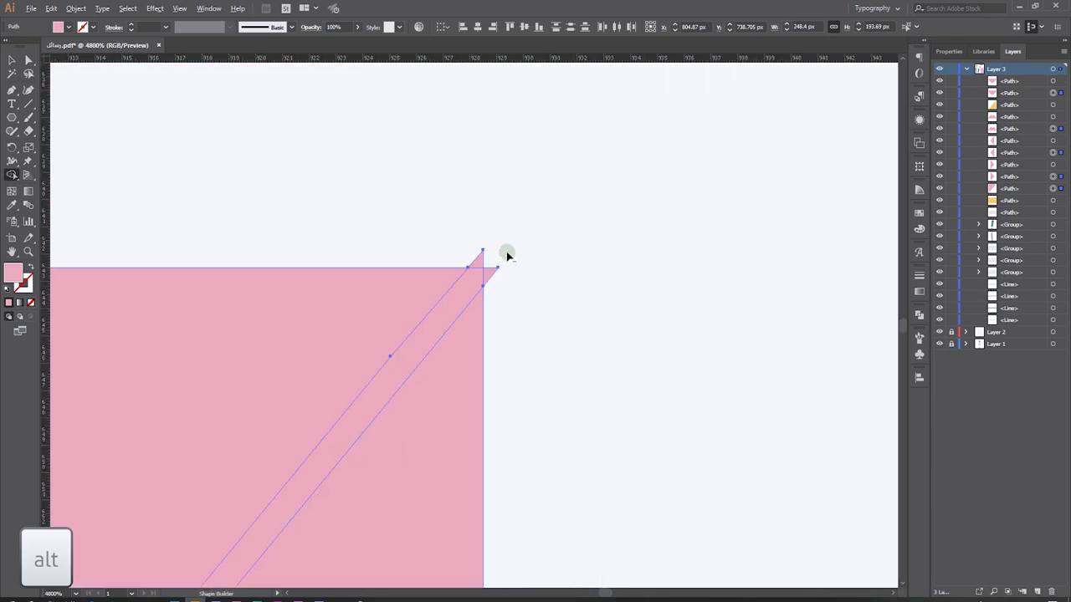
{"action": "left_click", "coordinate": [470, 281], "text": "alt"}
{"action": "scroll", "coordinate": [461, 298], "scroll_direction": "down", "scroll_amount": 3}
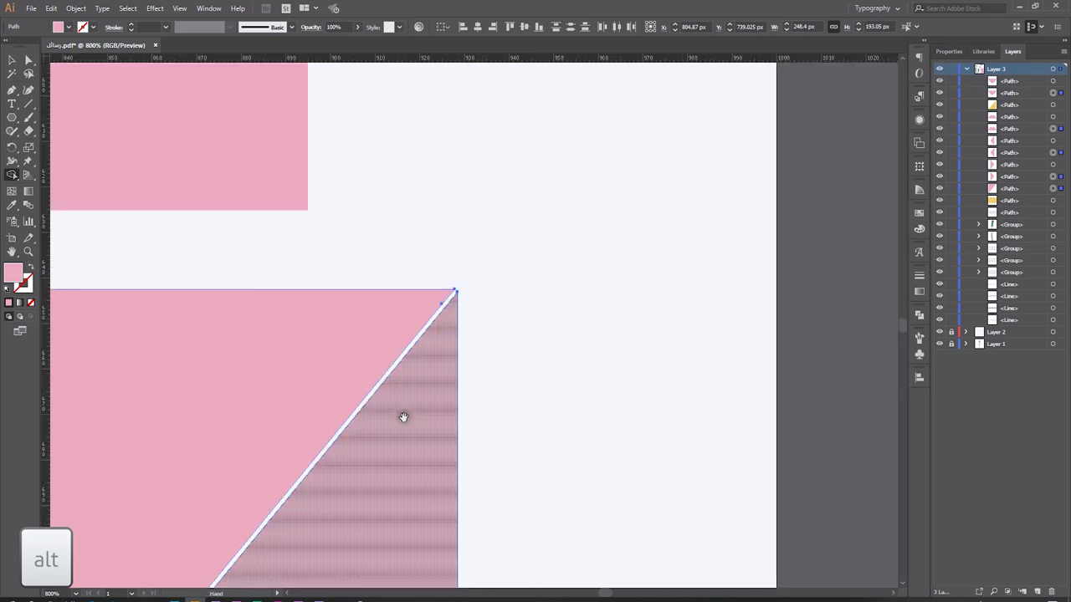
{"action": "left_click_drag", "start_coordinate": [401, 418], "coordinate": [655, 98]}
{"action": "scroll", "coordinate": [435, 306], "scroll_direction": "up", "scroll_amount": 2}
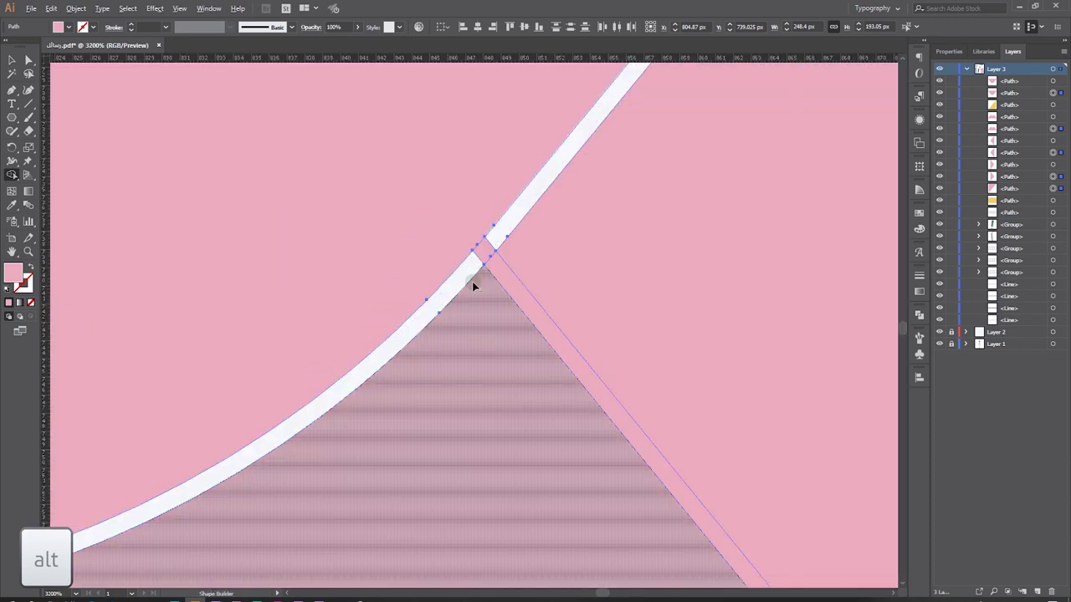
{"action": "scroll", "coordinate": [472, 281], "scroll_direction": "up", "scroll_amount": 2}
{"action": "left_click", "coordinate": [493, 266], "text": "alt"}
{"action": "scroll", "coordinate": [468, 293], "scroll_direction": "down", "scroll_amount": 2}
{"action": "scroll", "coordinate": [516, 363], "scroll_direction": "down", "scroll_amount": 1}
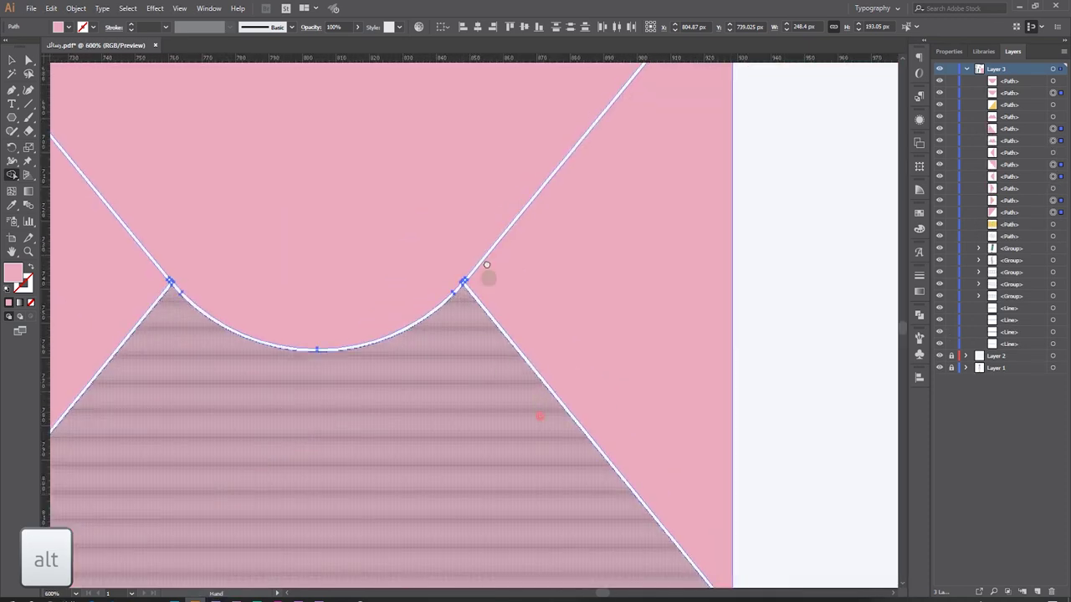
{"action": "scroll", "coordinate": [691, 373], "scroll_direction": "down", "scroll_amount": 3}
{"action": "scroll", "coordinate": [691, 373], "scroll_direction": "up", "scroll_amount": 4}
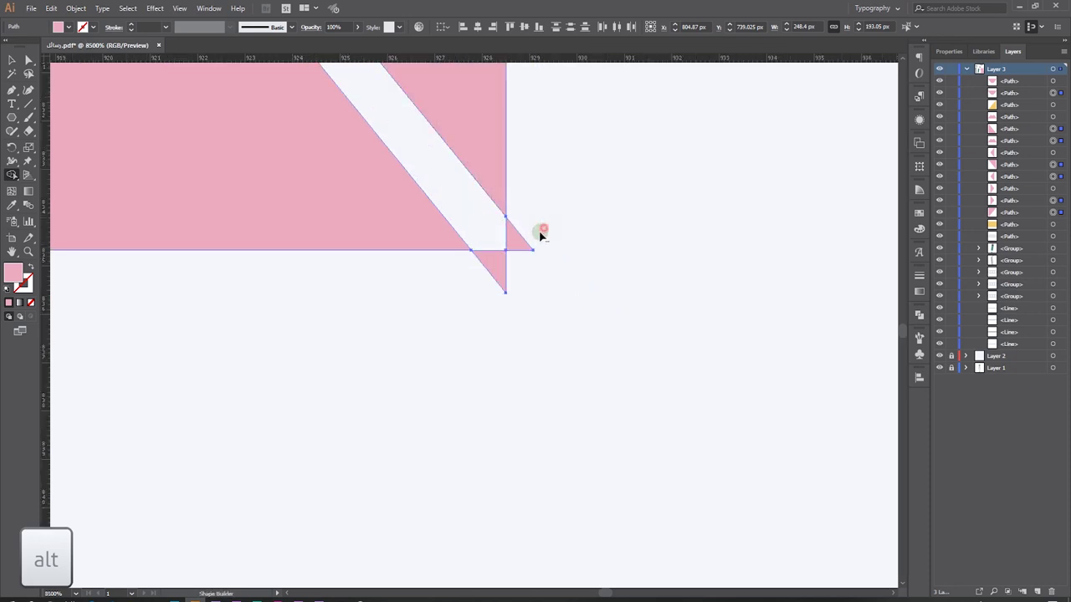
{"action": "left_click", "coordinate": [500, 268], "text": "alt"}
{"action": "scroll", "coordinate": [491, 307], "scroll_direction": "down", "scroll_amount": 4}
Step: Delete the small pink triangle at the envelope's bottom-left corner
{"action": "left_click_drag", "start_coordinate": [441, 309], "coordinate": [766, 352]}
{"action": "scroll", "coordinate": [803, 339], "scroll_direction": "left", "scroll_amount": 8}
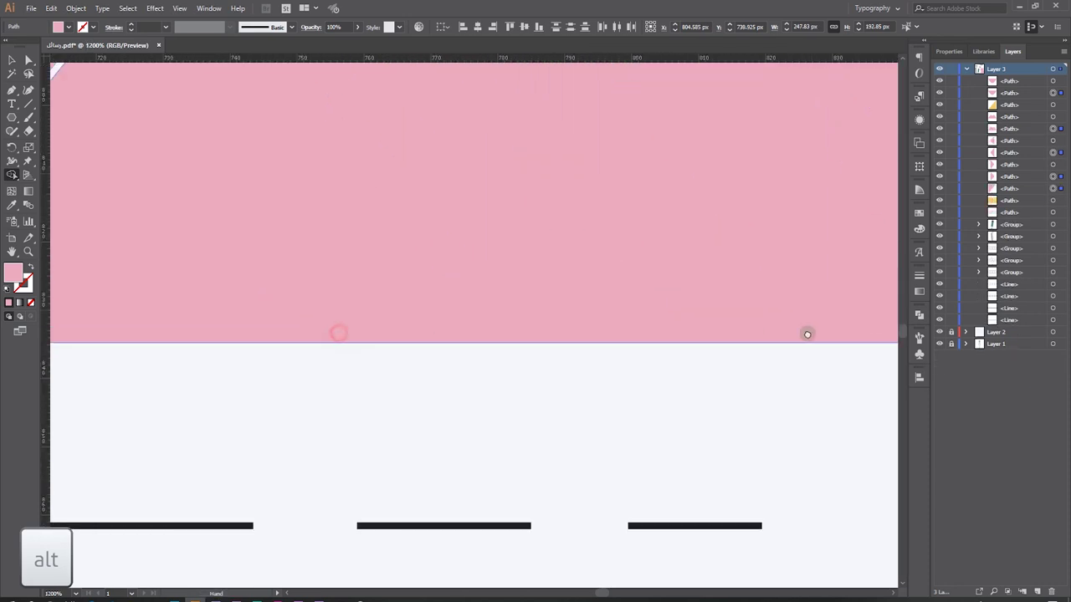
{"action": "scroll", "coordinate": [827, 332], "scroll_direction": "left", "scroll_amount": 10}
{"action": "scroll", "coordinate": [433, 327], "scroll_direction": "left", "scroll_amount": 2}
{"action": "scroll", "coordinate": [359, 351], "scroll_direction": "up", "scroll_amount": 5}
{"action": "left_click", "coordinate": [436, 386], "text": "alt"}
{"action": "scroll", "coordinate": [404, 376], "scroll_direction": "down", "scroll_amount": 6}
{"action": "scroll", "coordinate": [429, 372], "scroll_direction": "down", "scroll_amount": 4}
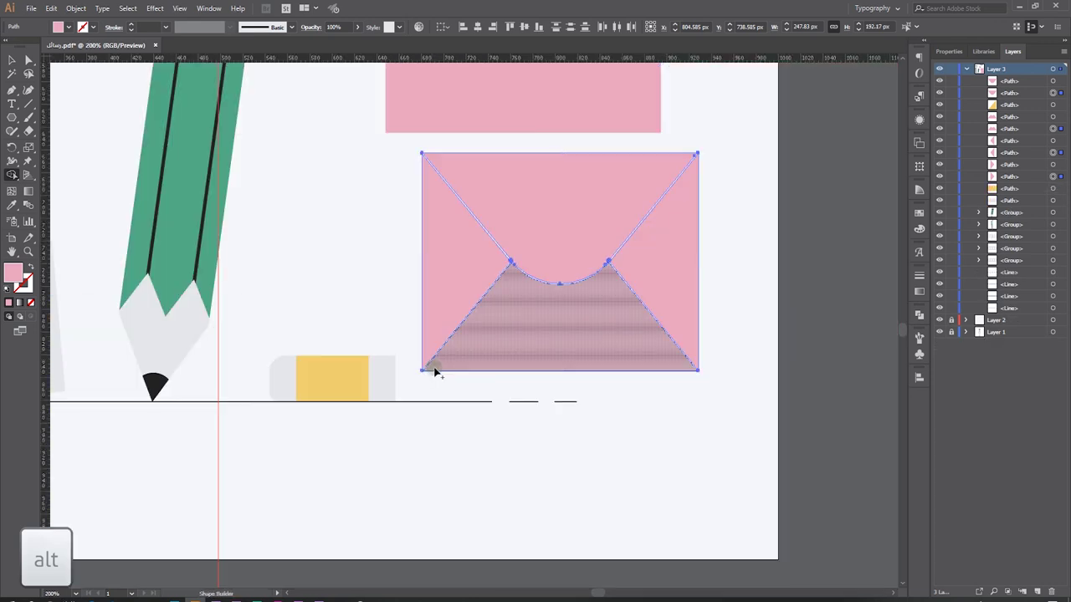
{"action": "key", "text": "ctrl+shift+a"}
Step: Draw an envelope-sized rectangle filled with the pencil tip's black, stacked behind the envelope pieces
{"action": "key", "text": "m"}
{"action": "left_click_drag", "start_coordinate": [622, 177], "coordinate": [344, 394]}
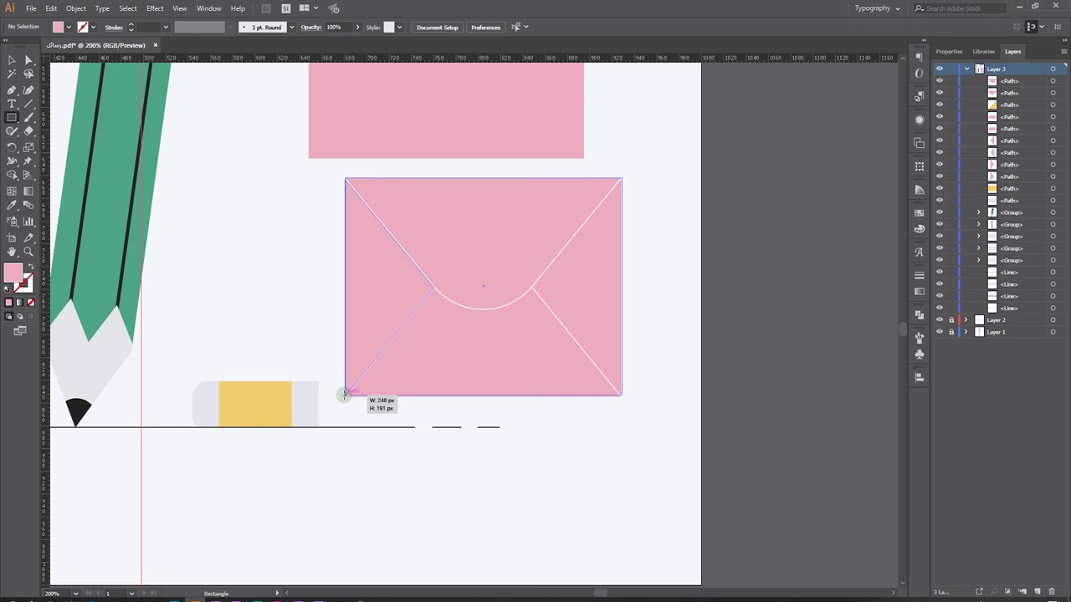
{"action": "left_click_drag", "start_coordinate": [343, 394], "coordinate": [341, 398]}
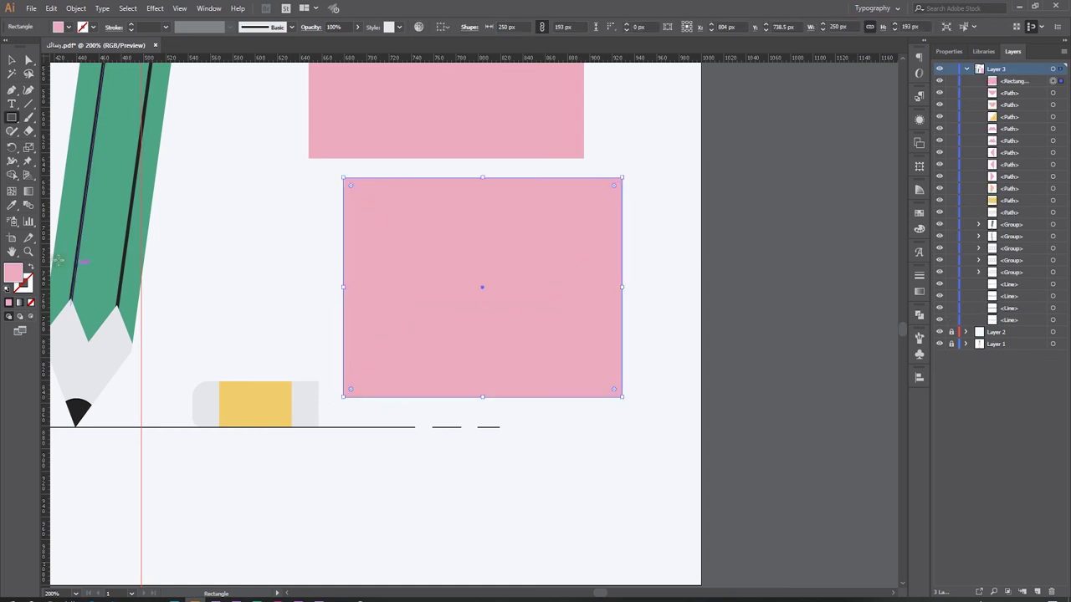
{"action": "left_click", "coordinate": [11, 207]}
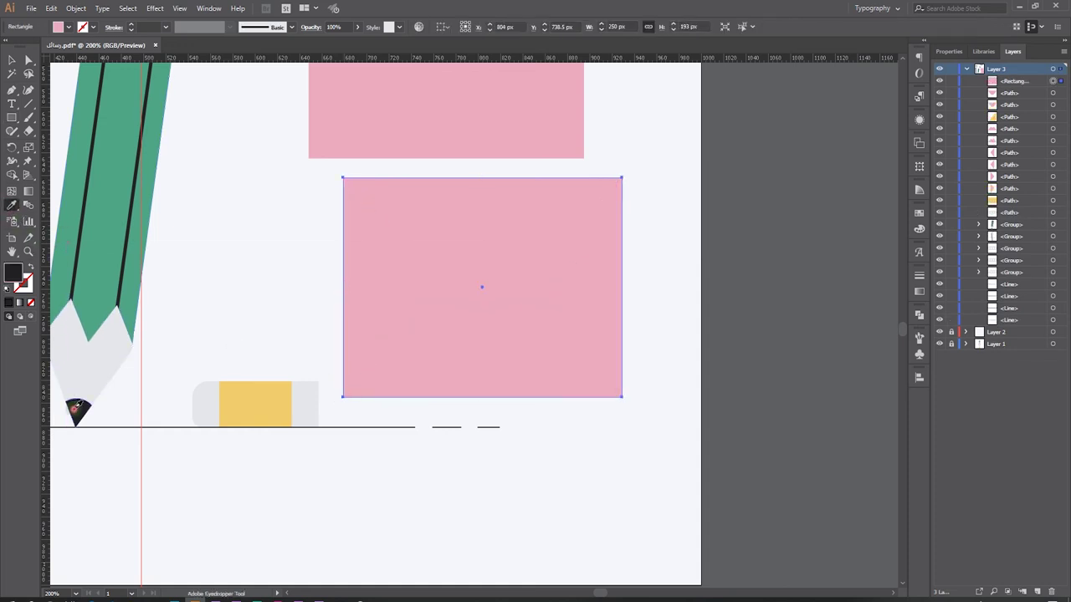
{"action": "left_click", "coordinate": [75, 409]}
{"action": "left_click", "coordinate": [10, 60]}
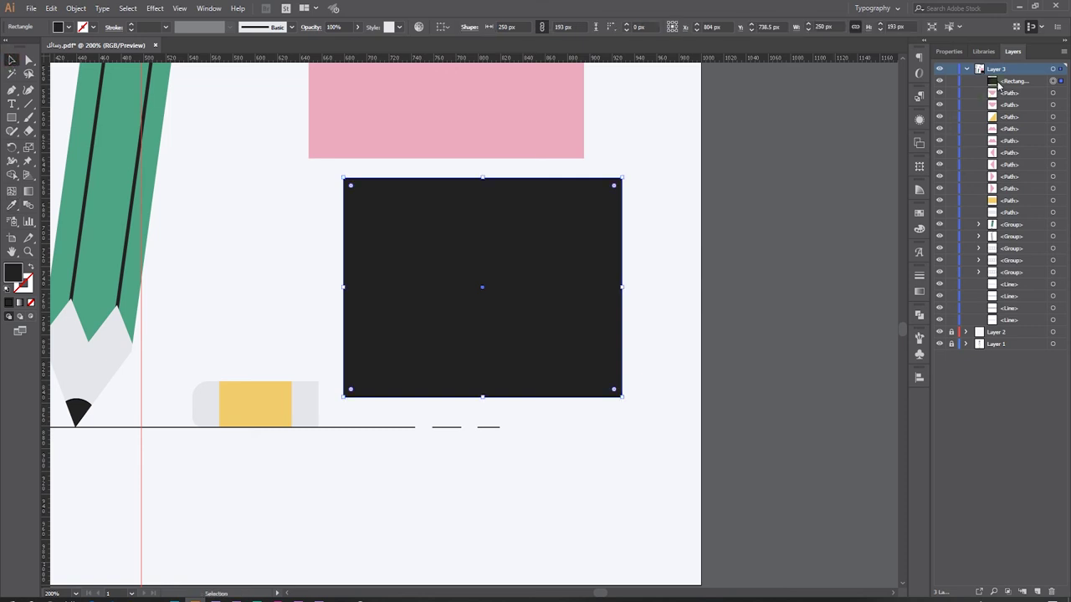
{"action": "left_click_drag", "start_coordinate": [998, 85], "coordinate": [998, 138]}
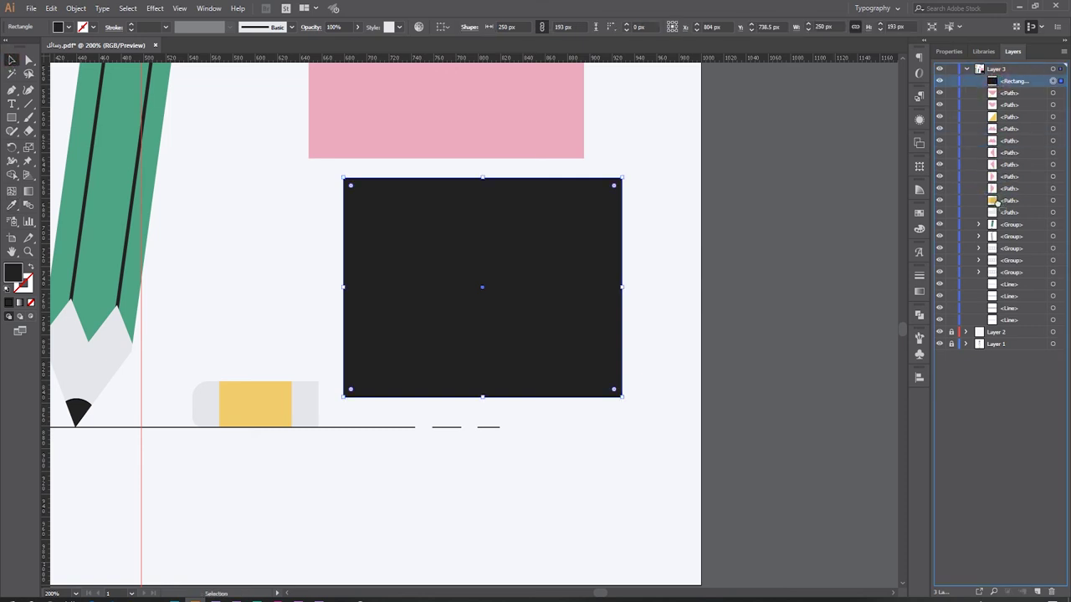
{"action": "left_click_drag", "start_coordinate": [996, 203], "coordinate": [997, 205]}
{"action": "key", "text": "ctrl+shift+a"}
Step: Pull the black rectangle's left edge in to match the envelope's edge
{"action": "key", "text": "ctrl+plus"}
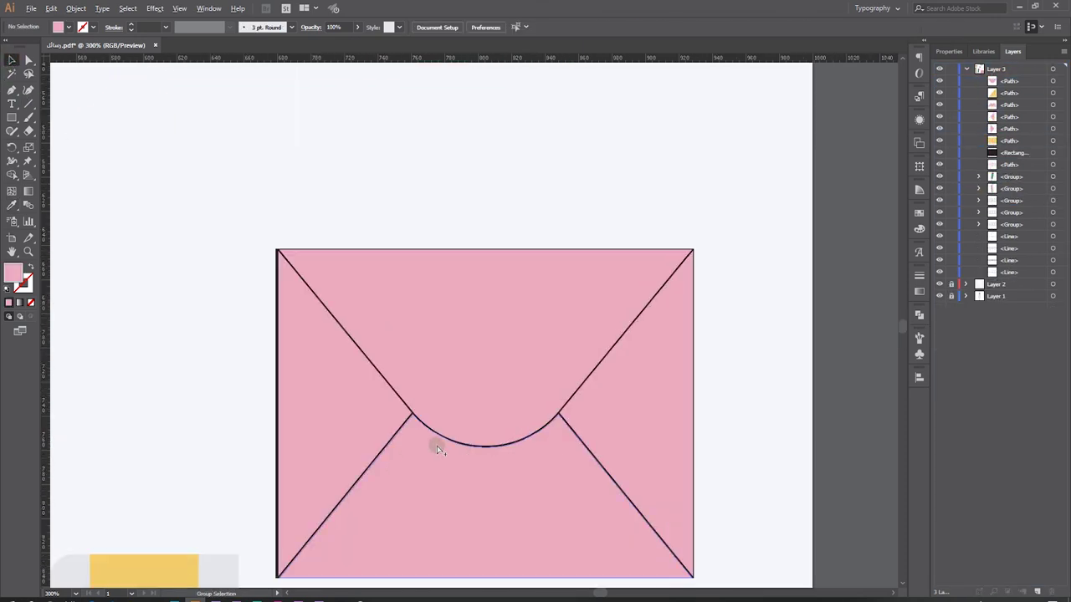
{"action": "key", "text": "ctrl+plus"}
{"action": "key", "text": "ctrl+plus"}
{"action": "left_click", "coordinate": [120, 308]}
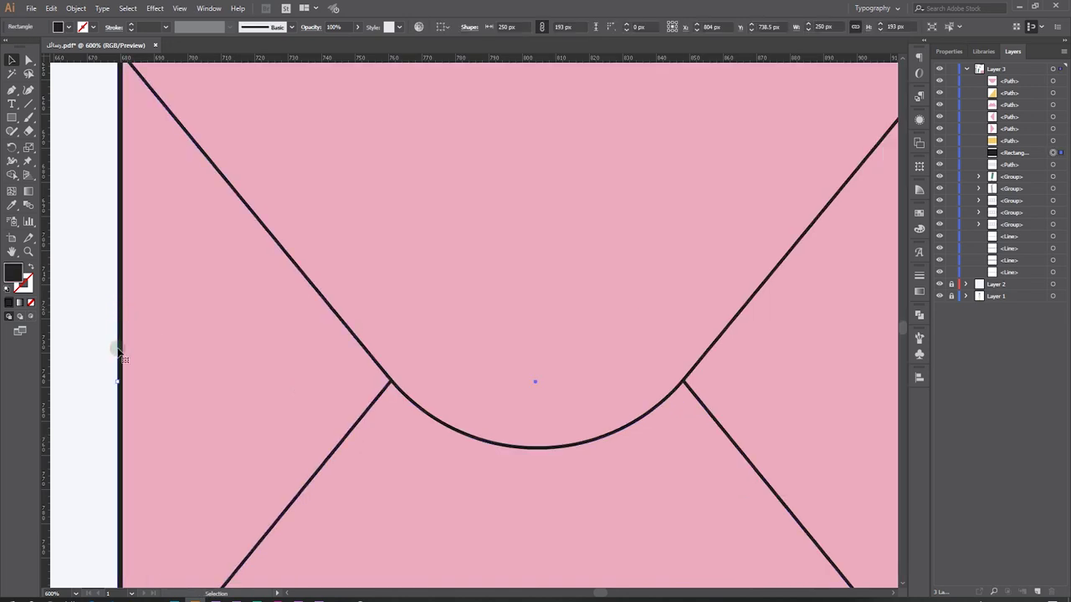
{"action": "left_click_drag", "start_coordinate": [118, 382], "coordinate": [125, 377]}
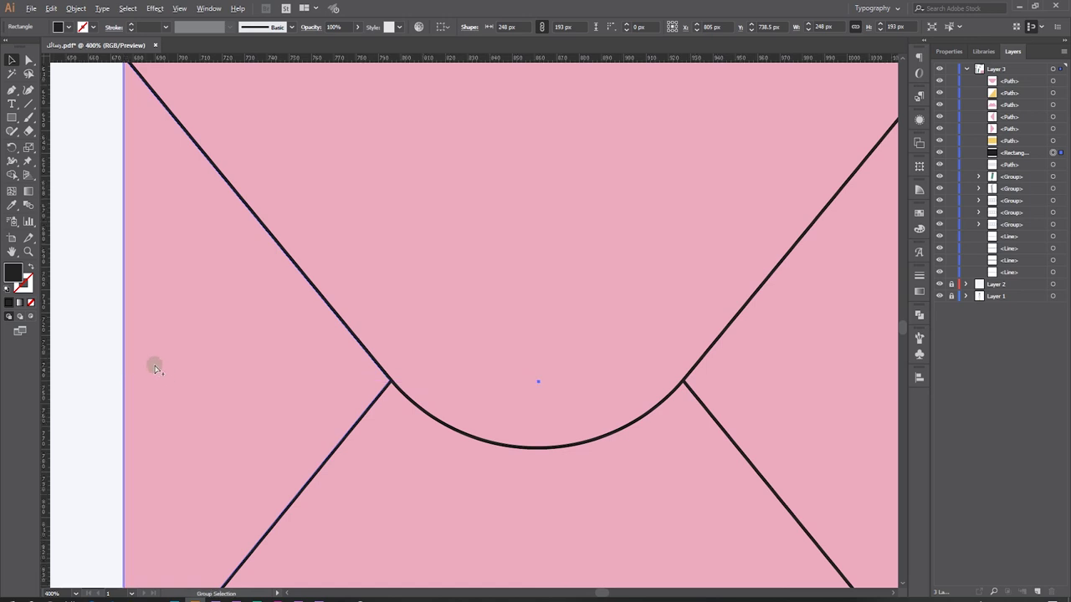
{"action": "key", "text": "ctrl+minus"}
{"action": "key", "text": "ctrl+minus"}
Step: Fit the rectangle's right, bottom and top edges to the envelope, making it 247×191 px
{"action": "scroll", "coordinate": [546, 378], "scroll_direction": "up", "scroll_amount": 3}
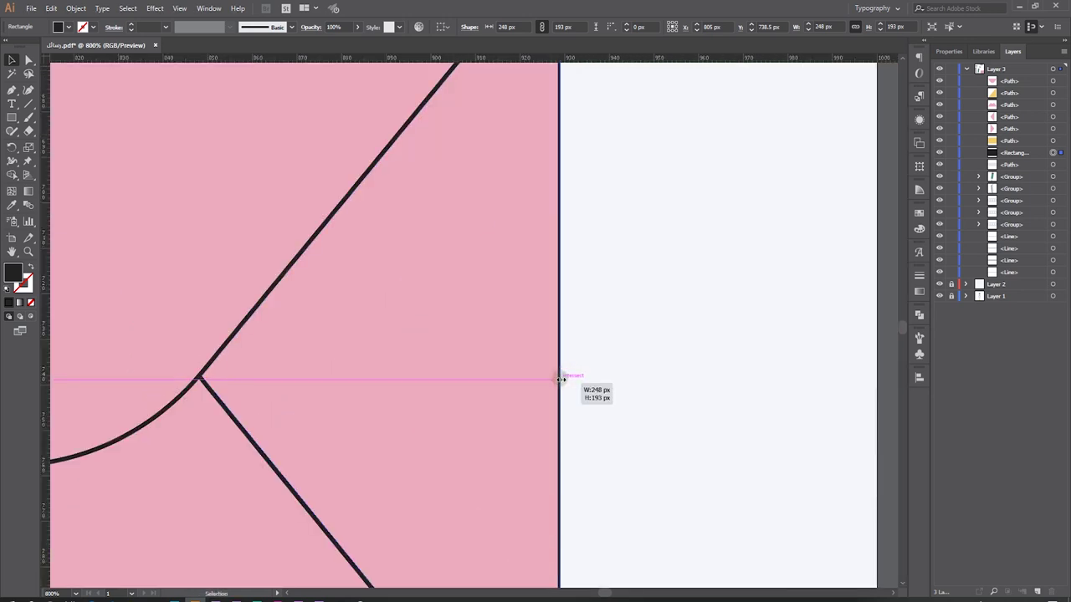
{"action": "left_click_drag", "start_coordinate": [560, 378], "coordinate": [555, 379]}
{"action": "scroll", "coordinate": [548, 374], "scroll_direction": "down", "scroll_amount": 1}
{"action": "scroll", "coordinate": [552, 393], "scroll_direction": "down", "scroll_amount": 3}
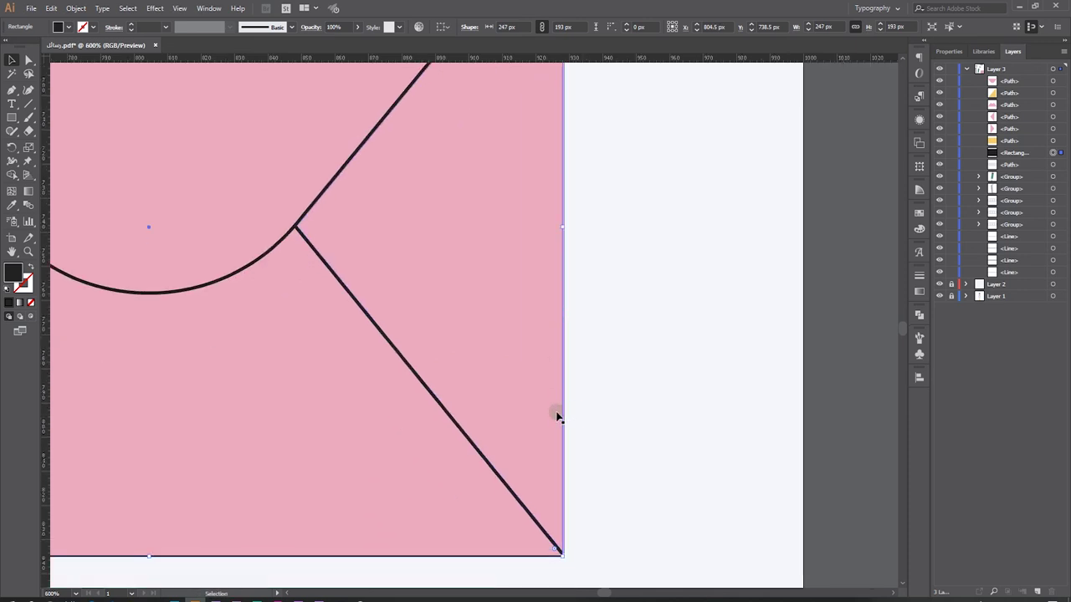
{"action": "scroll", "coordinate": [335, 476], "scroll_direction": "down", "scroll_amount": 3}
{"action": "scroll", "coordinate": [376, 452], "scroll_direction": "left", "scroll_amount": 5}
{"action": "left_click_drag", "start_coordinate": [399, 432], "coordinate": [401, 431]}
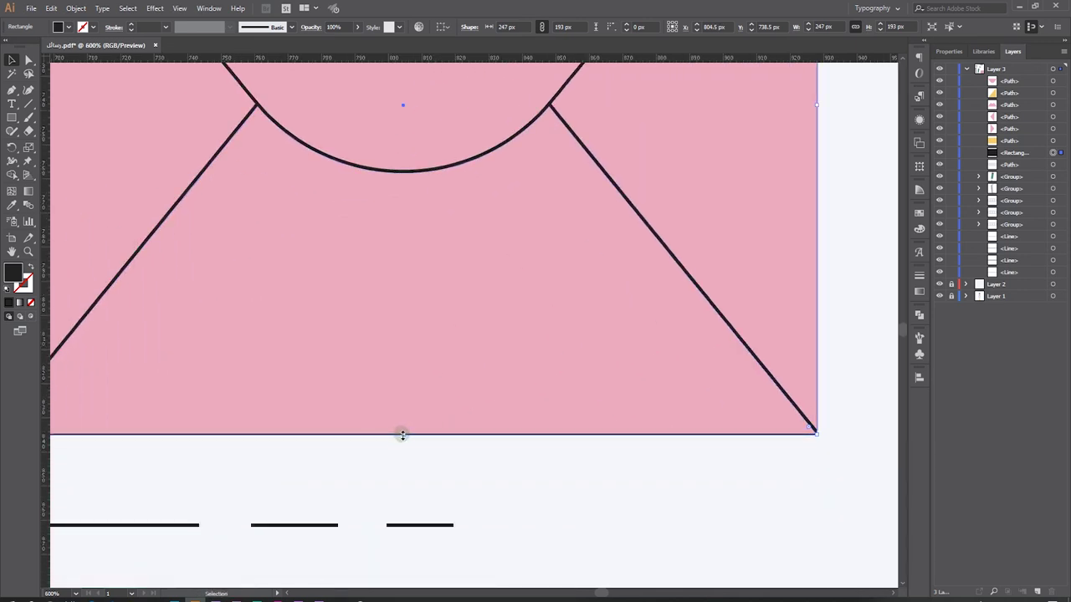
{"action": "scroll", "coordinate": [454, 363], "scroll_direction": "up", "scroll_amount": 2}
{"action": "scroll", "coordinate": [466, 363], "scroll_direction": "up", "scroll_amount": 5}
{"action": "scroll", "coordinate": [466, 363], "scroll_direction": "right", "scroll_amount": 1}
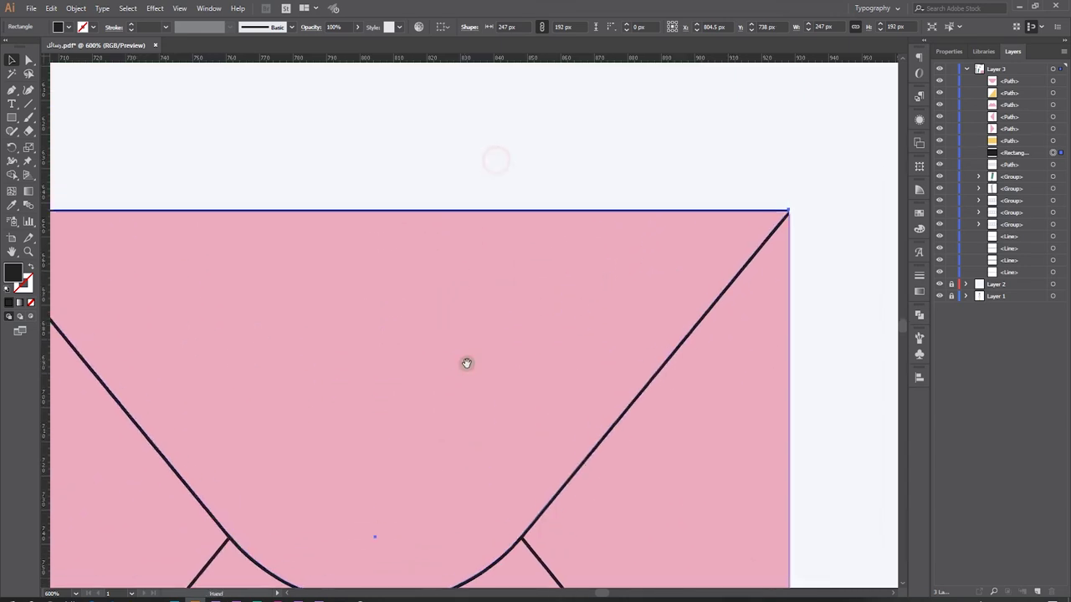
{"action": "left_click_drag", "start_coordinate": [375, 206], "coordinate": [375, 216]}
{"action": "key", "text": "ctrl+minus"}
{"action": "key", "text": "ctrl+minus"}
{"action": "key", "text": "ctrl+minus"}
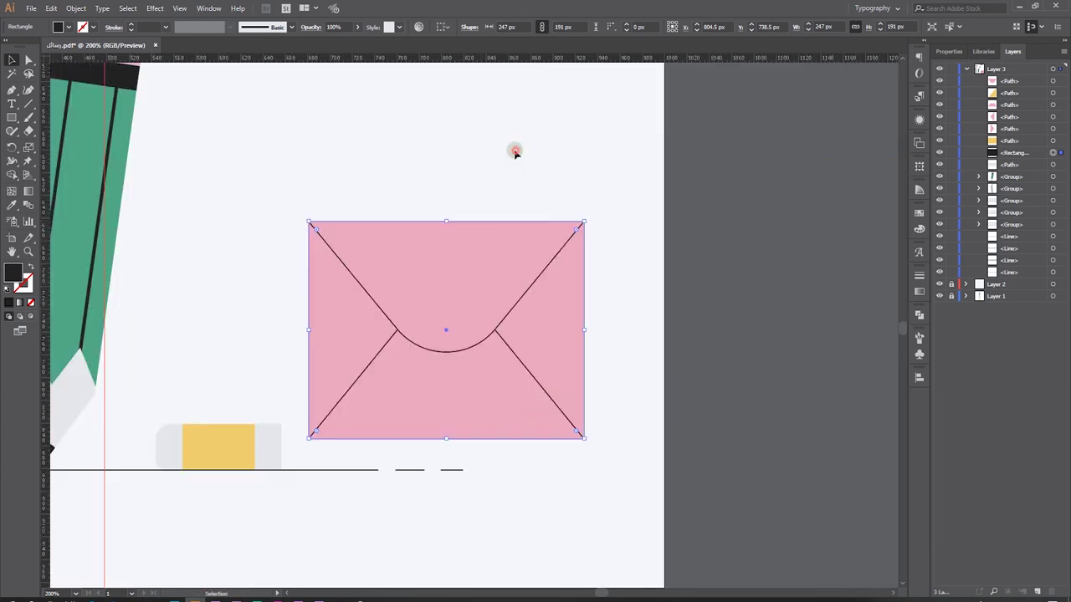
Step: Fill the envelope's body and right flap pieces with the ruler's light grey
{"action": "key", "text": "ctrl+minus"}
{"action": "key", "text": "ctrl+minus"}
{"action": "left_click", "coordinate": [525, 281]}
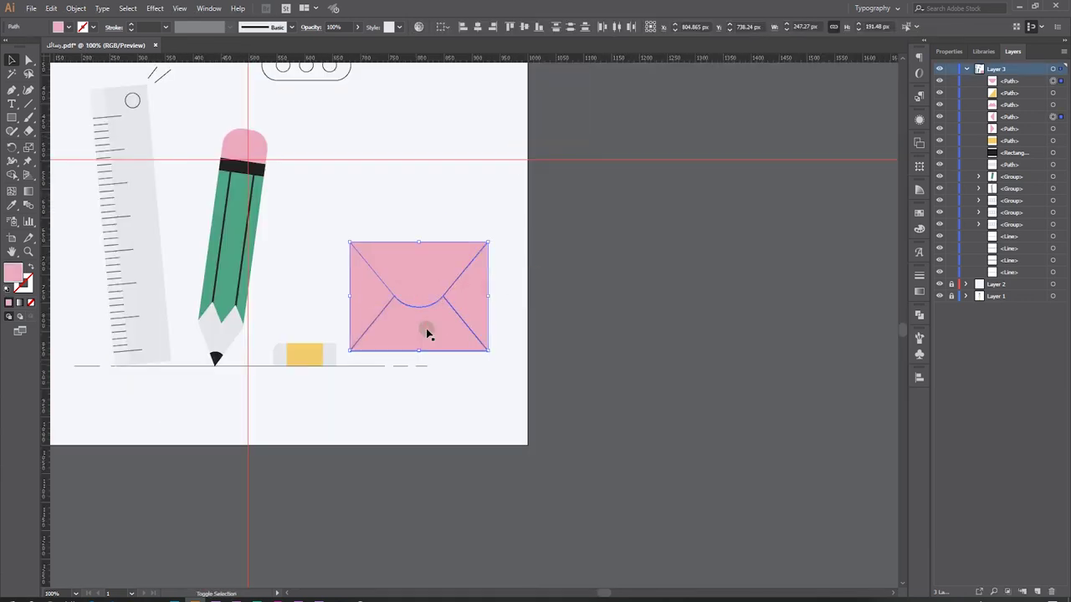
{"action": "left_click", "coordinate": [460, 300]}
{"action": "left_click", "coordinate": [359, 300]}
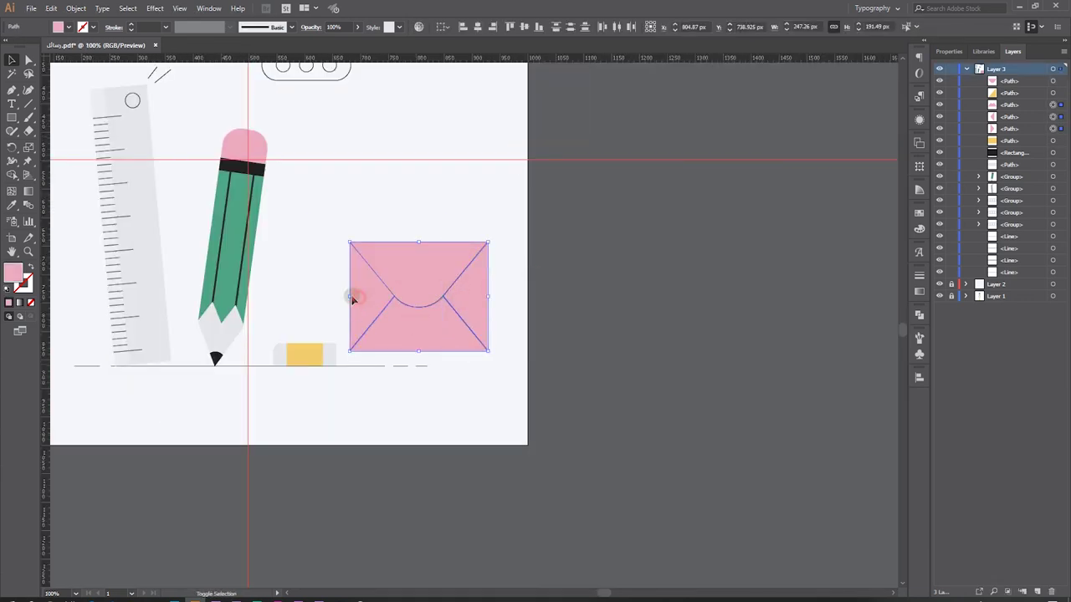
{"action": "left_click", "coordinate": [14, 206]}
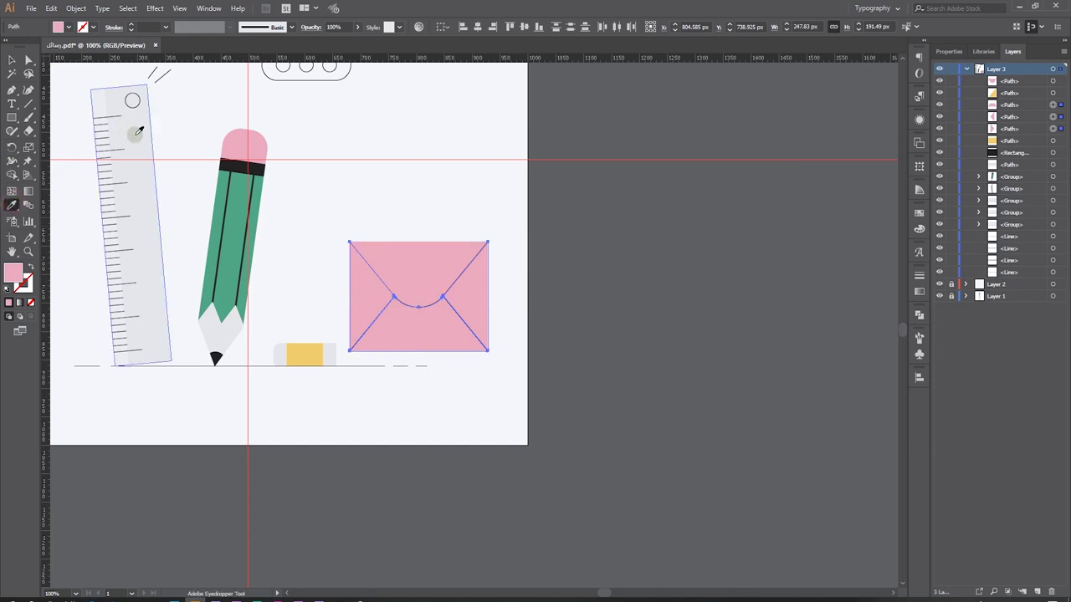
{"action": "left_click", "coordinate": [135, 131]}
Step: Recolour the top flap in the same light grey, then group all envelope pieces
{"action": "left_click", "coordinate": [444, 263]}
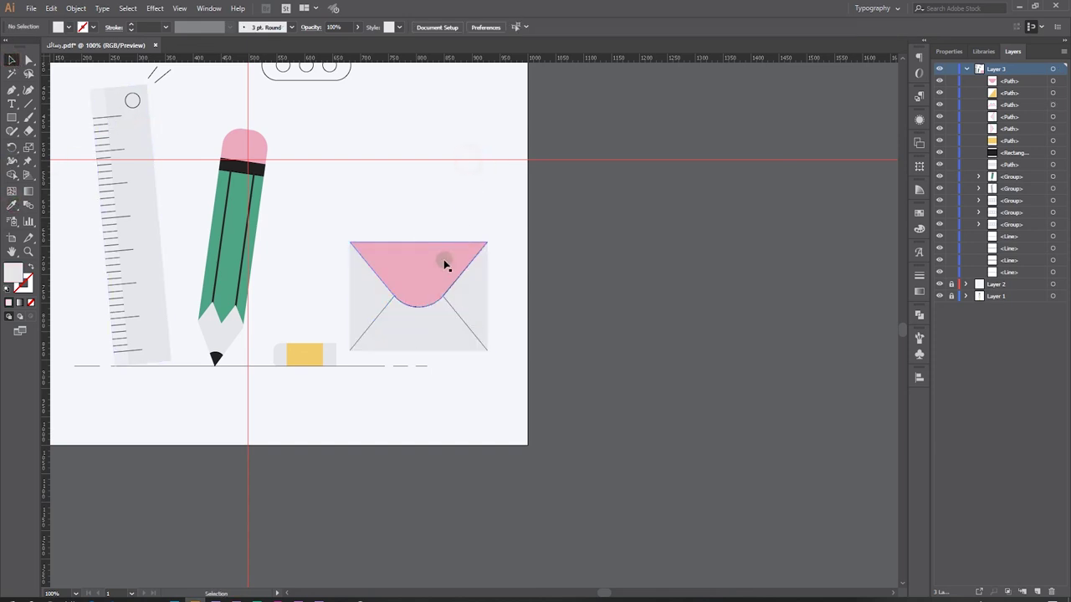
{"action": "left_click", "coordinate": [14, 205]}
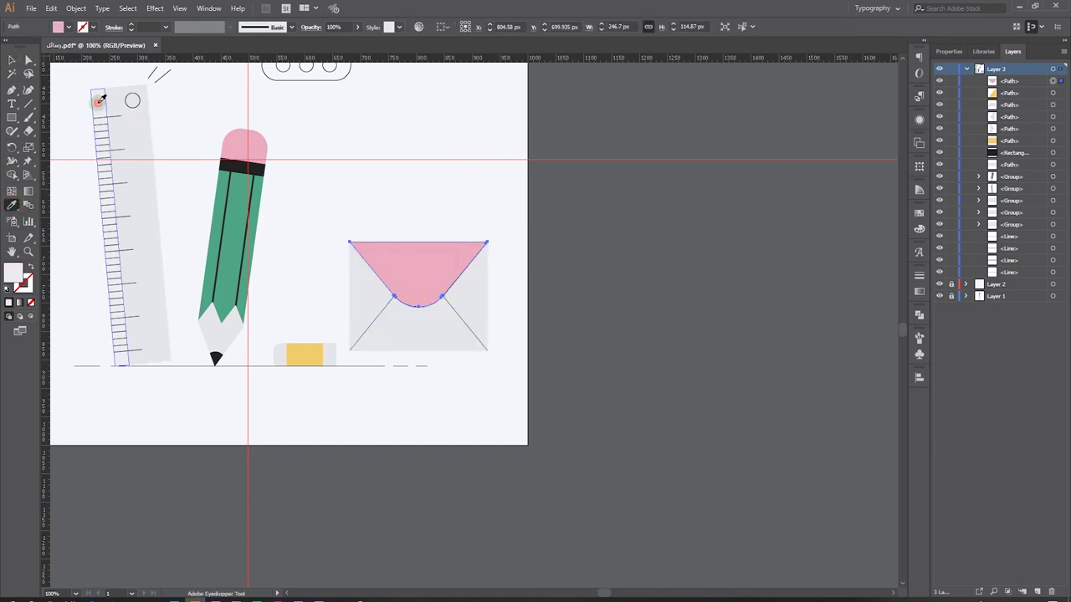
{"action": "left_click", "coordinate": [98, 101]}
{"action": "left_click", "coordinate": [12, 60]}
{"action": "left_click", "coordinate": [502, 214]}
{"action": "left_click_drag", "start_coordinate": [525, 191], "coordinate": [354, 354]}
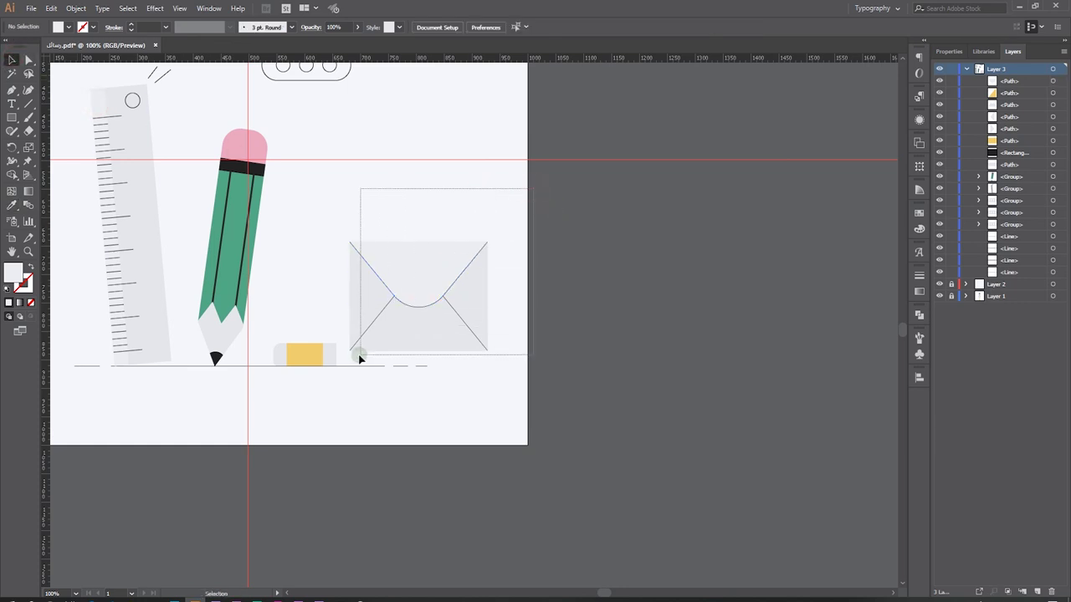
{"action": "key", "text": "ctrl+g"}
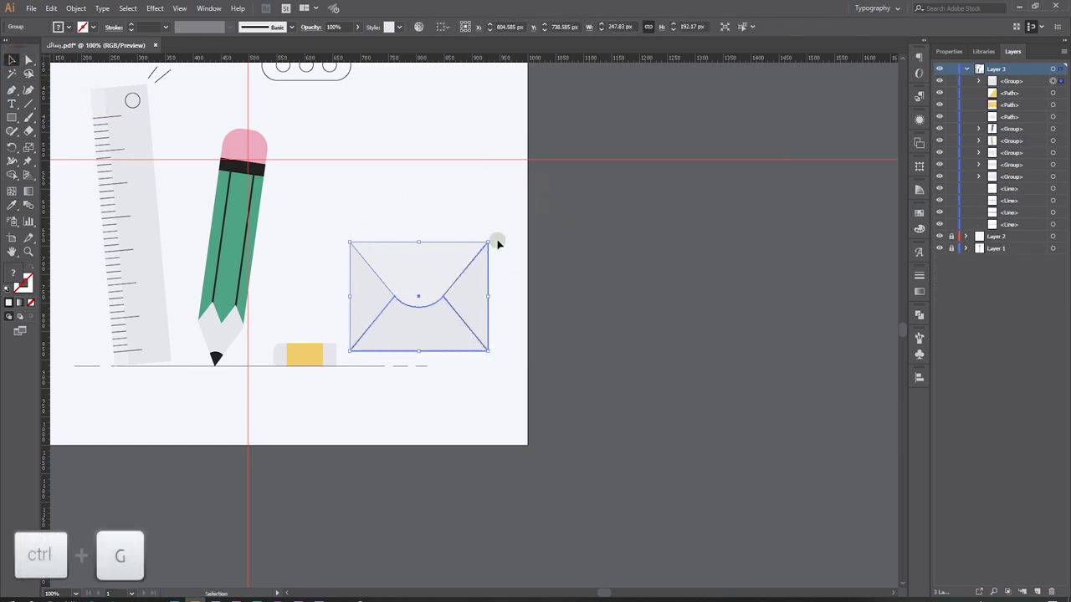
Step: Try tilting the envelope clockwise, then rotate it back to nearly level
{"action": "mouse_move", "coordinate": [491, 242]}
{"action": "left_mouse_down"}
{"action": "mouse_move", "coordinate": [478, 275]}
{"action": "mouse_move", "coordinate": [438, 232]}
{"action": "left_mouse_up"}
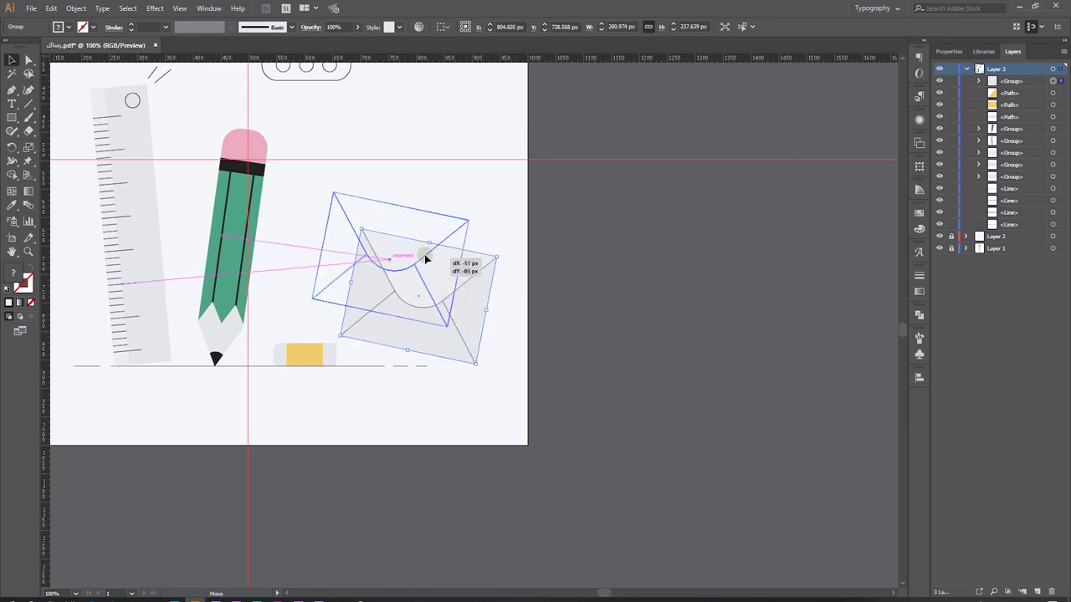
{"action": "mouse_move", "coordinate": [460, 215]}
{"action": "left_mouse_down"}
{"action": "mouse_move", "coordinate": [507, 220]}
{"action": "mouse_move", "coordinate": [406, 239]}
{"action": "left_mouse_up"}
{"action": "left_click", "coordinate": [526, 270]}
{"action": "left_click_drag", "start_coordinate": [482, 314], "coordinate": [556, 369]}
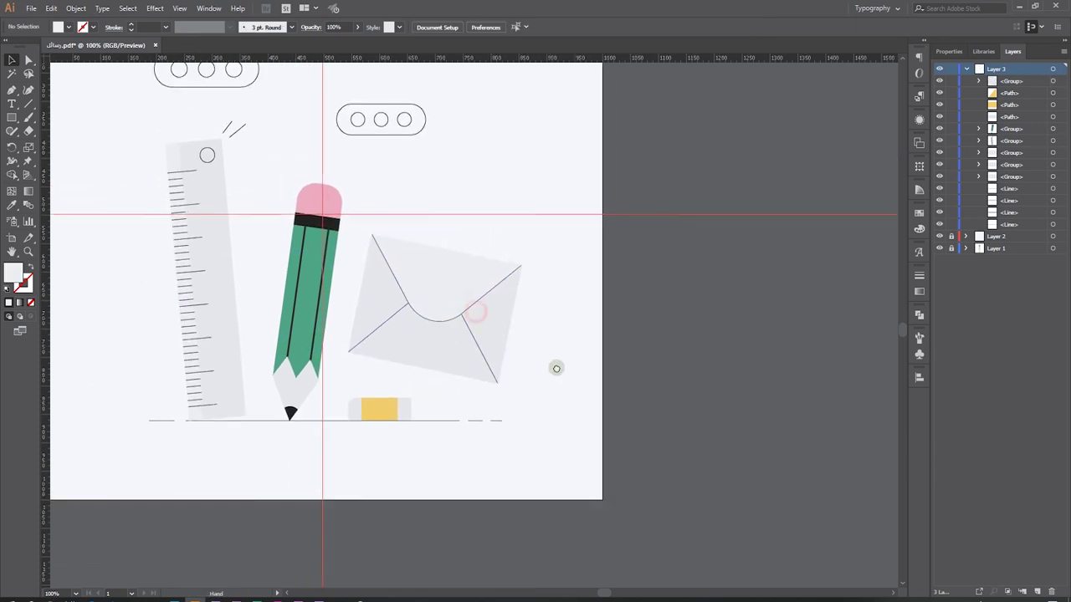
{"action": "scroll", "coordinate": [431, 309], "scroll_direction": "up", "scroll_amount": 1}
{"action": "left_click", "coordinate": [540, 263]}
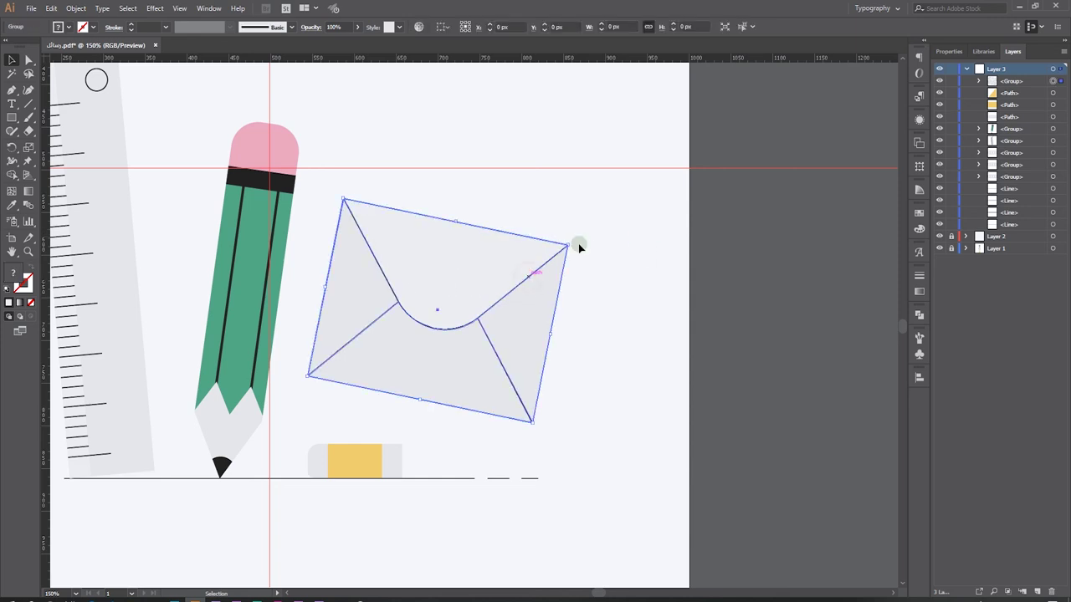
{"action": "left_click_drag", "start_coordinate": [572, 240], "coordinate": [624, 258]}
{"action": "left_click", "coordinate": [624, 259]}
Step: Rotate the envelope about 45° clockwise, enlarge it evenly, then ease the tilt back about 15°
{"action": "scroll", "coordinate": [438, 316], "scroll_direction": "up", "scroll_amount": 1}
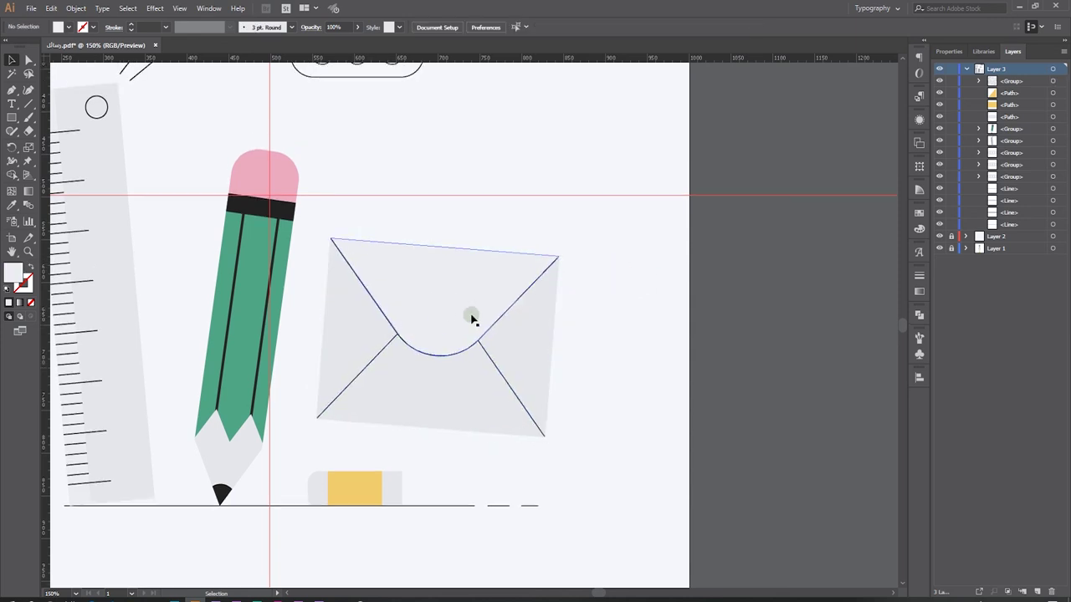
{"action": "left_click", "coordinate": [519, 292]}
{"action": "left_click_drag", "start_coordinate": [565, 254], "coordinate": [566, 346]}
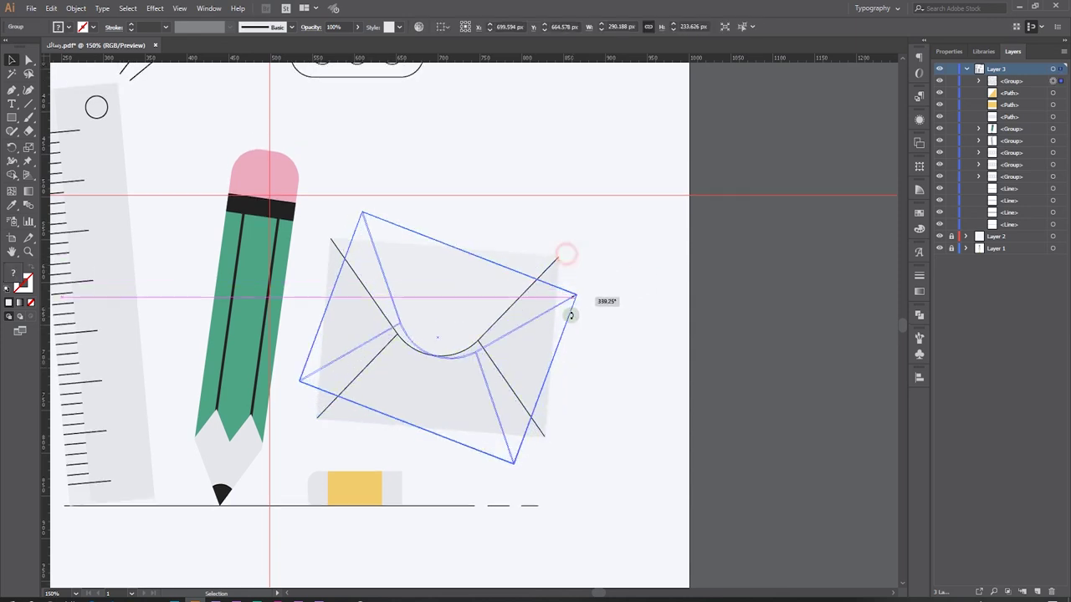
{"action": "mouse_move", "coordinate": [486, 317]}
{"action": "left_mouse_down"}
{"action": "mouse_move", "coordinate": [493, 330]}
{"action": "mouse_move", "coordinate": [431, 310]}
{"action": "left_mouse_up"}
{"action": "left_click_drag", "start_coordinate": [346, 175], "coordinate": [359, 159]}
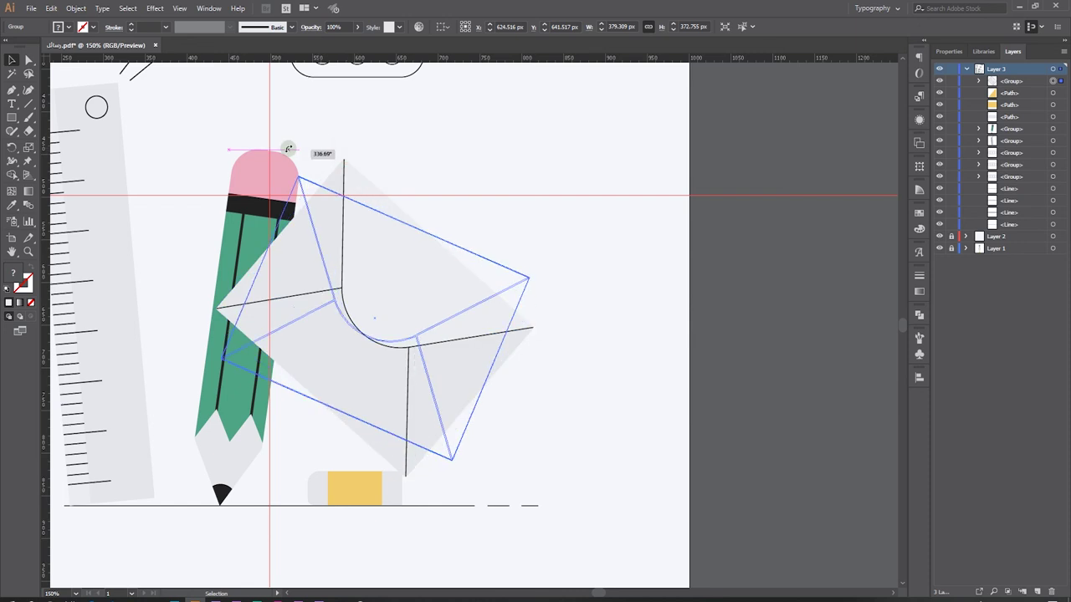
{"action": "left_click_drag", "start_coordinate": [346, 155], "coordinate": [301, 163]}
Step: Move the envelope against the pencil and send it below the pencil's group in Layers
{"action": "mouse_move", "coordinate": [413, 294]}
{"action": "left_mouse_down"}
{"action": "mouse_move", "coordinate": [371, 311]}
{"action": "mouse_move", "coordinate": [457, 310]}
{"action": "left_mouse_up"}
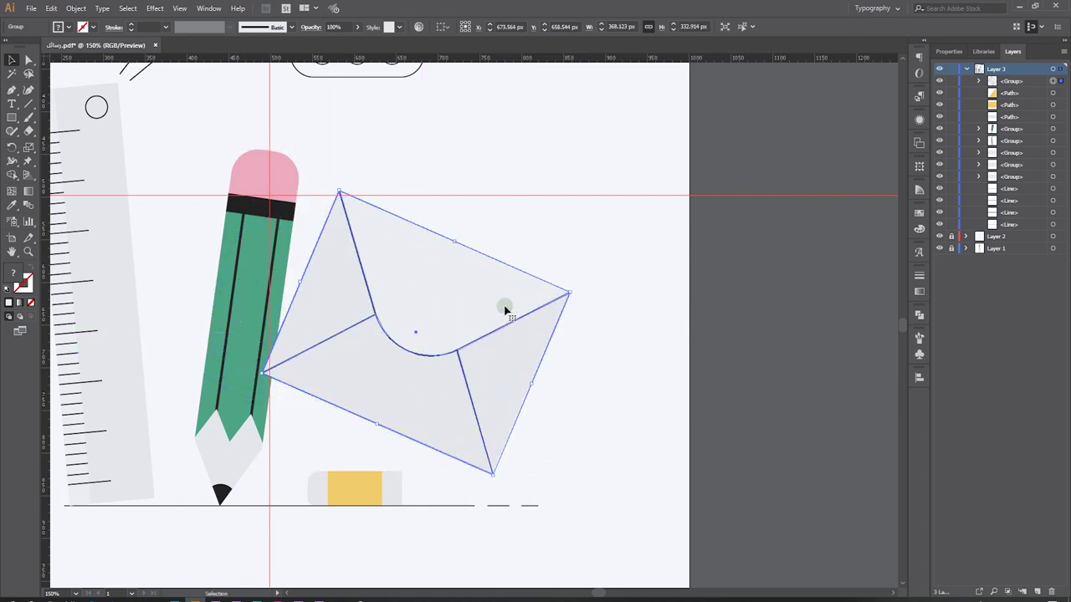
{"action": "mouse_move", "coordinate": [997, 81]}
{"action": "left_mouse_down"}
{"action": "mouse_move", "coordinate": [1009, 162]}
{"action": "mouse_move", "coordinate": [1005, 135]}
{"action": "left_mouse_up"}
{"action": "left_click_drag", "start_coordinate": [459, 358], "coordinate": [435, 353]}
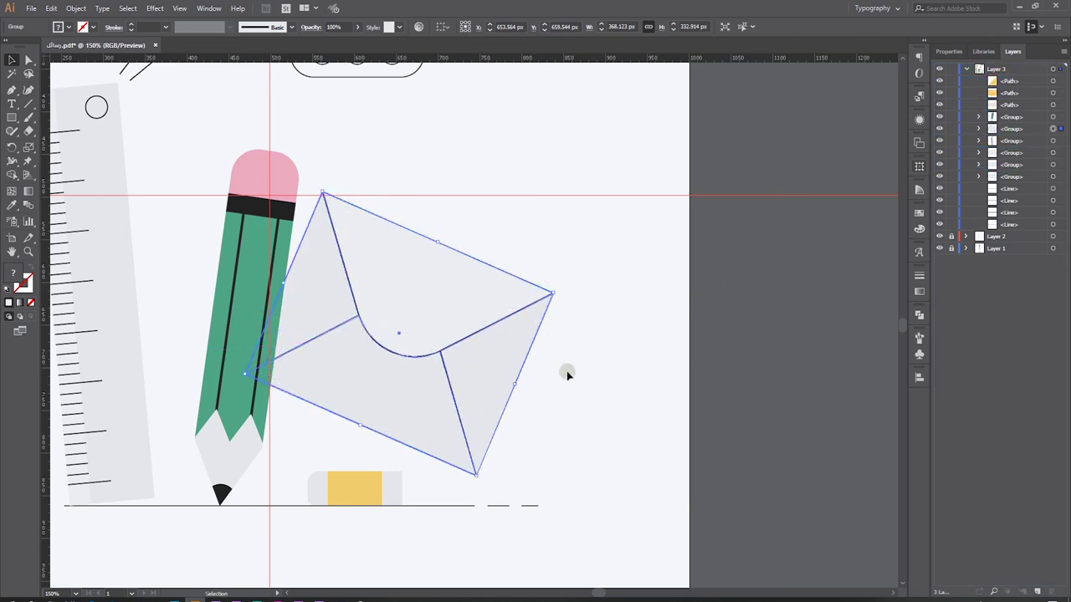
{"action": "left_click", "coordinate": [631, 375]}
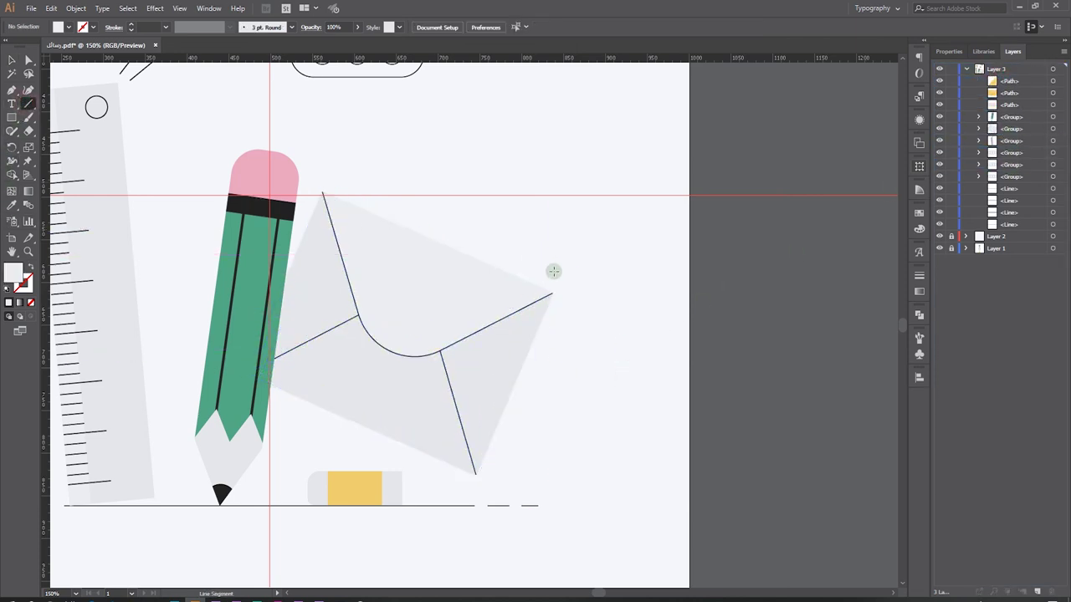
Step: Draw two short accent lines at the envelope's right corner with a black 1.091 pt stroke
{"action": "scroll", "coordinate": [554, 271], "scroll_direction": "up", "scroll_amount": 1}
{"action": "mouse_move", "coordinate": [557, 273]}
{"action": "left_mouse_down"}
{"action": "mouse_move", "coordinate": [564, 256]}
{"action": "mouse_move", "coordinate": [602, 273]}
{"action": "mouse_move", "coordinate": [608, 265]}
{"action": "left_mouse_up"}
{"action": "left_click_drag", "start_coordinate": [573, 307], "coordinate": [609, 311]}
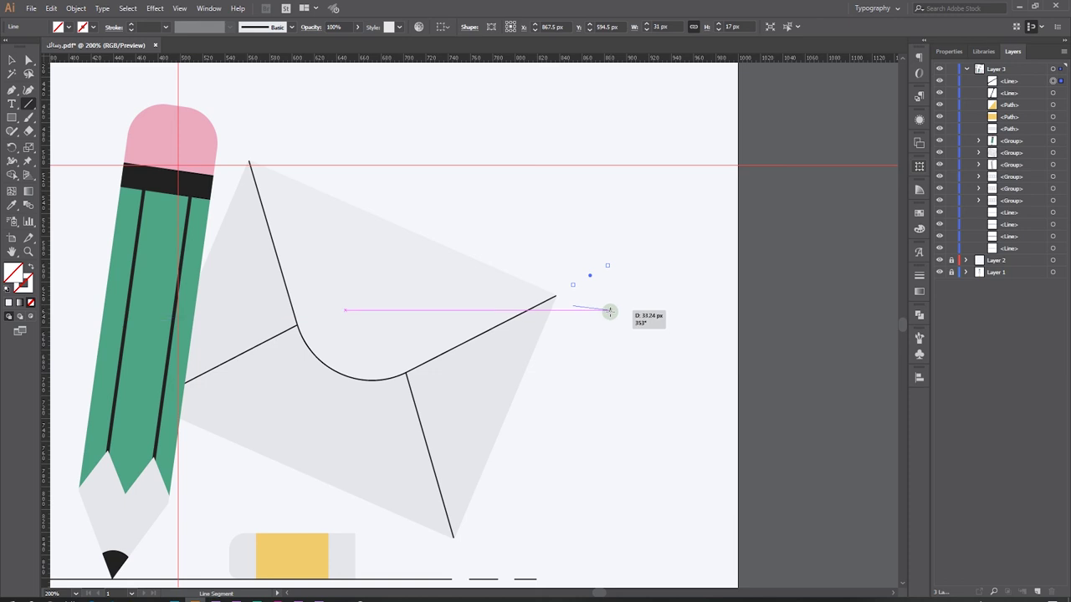
{"action": "key", "text": "v"}
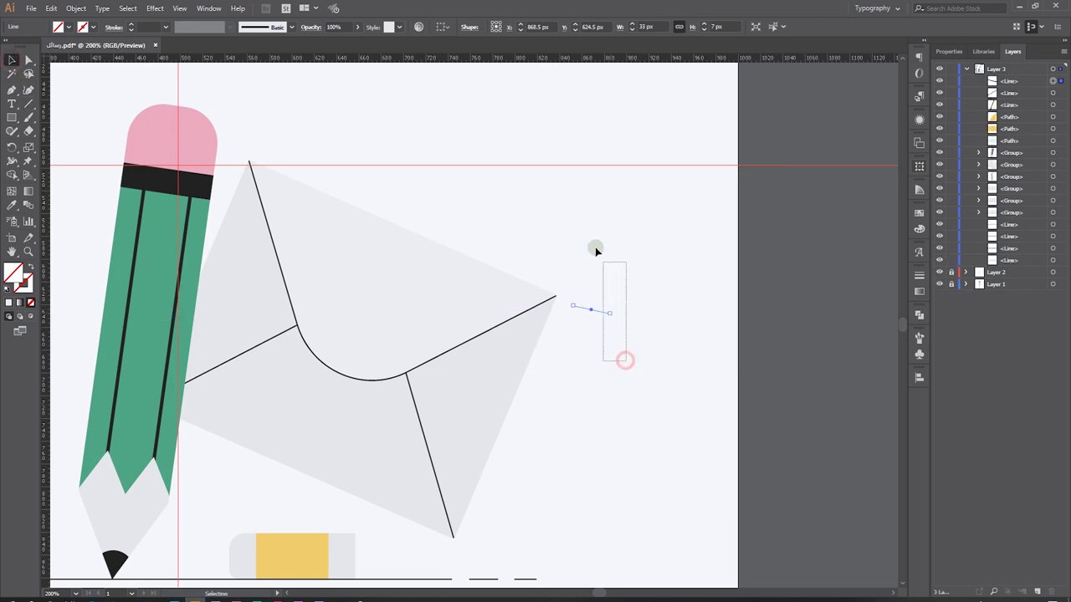
{"action": "left_click_drag", "start_coordinate": [568, 209], "coordinate": [592, 283]}
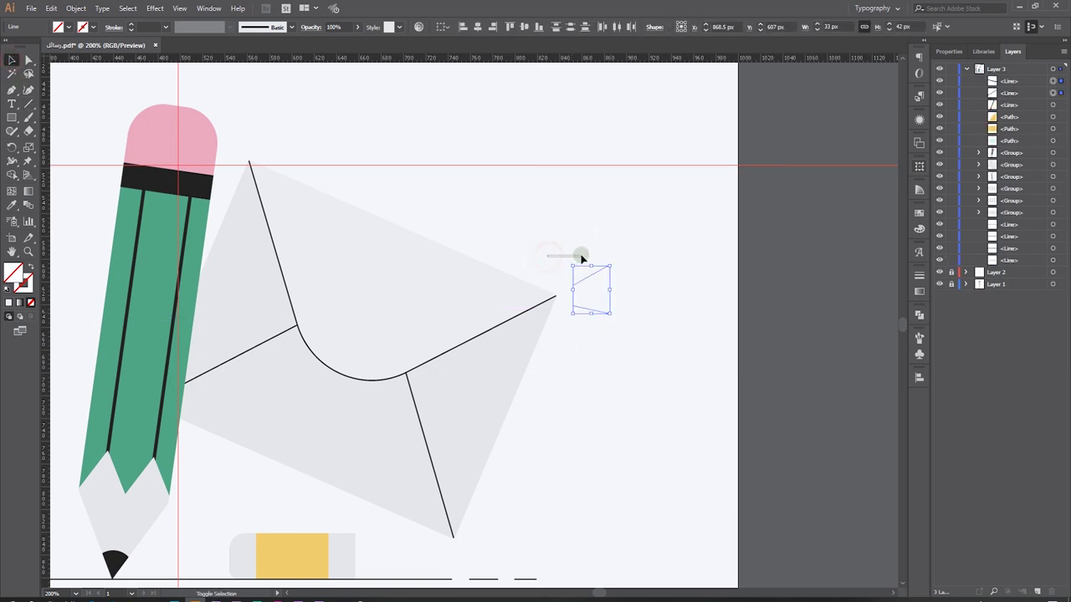
{"action": "scroll", "coordinate": [67, 238], "scroll_direction": "up", "scroll_amount": 1}
{"action": "scroll", "coordinate": [67, 238], "scroll_direction": "left", "scroll_amount": 3}
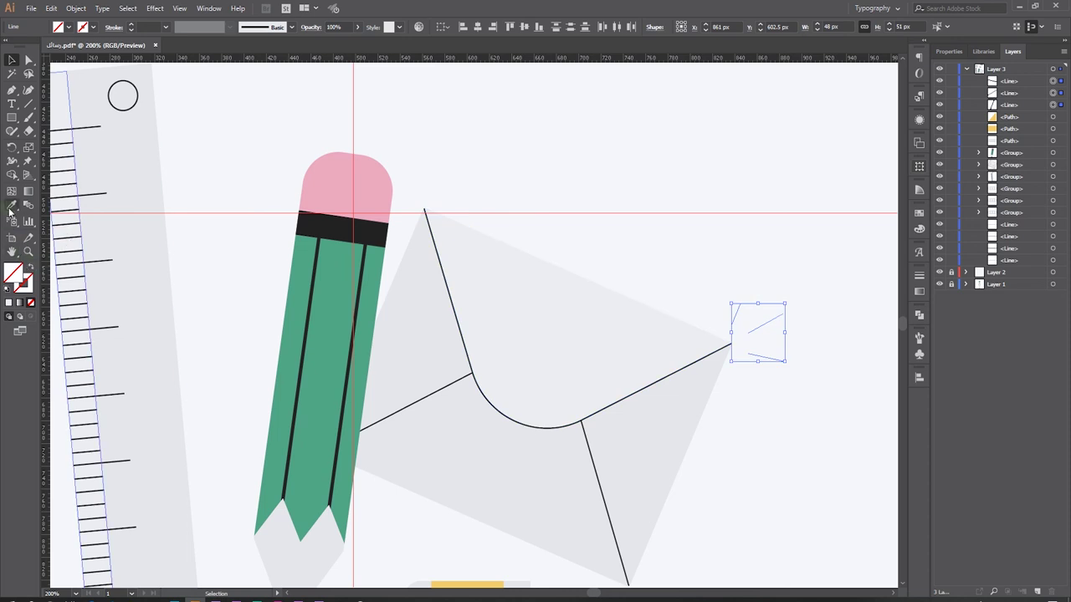
{"action": "left_click", "coordinate": [71, 186]}
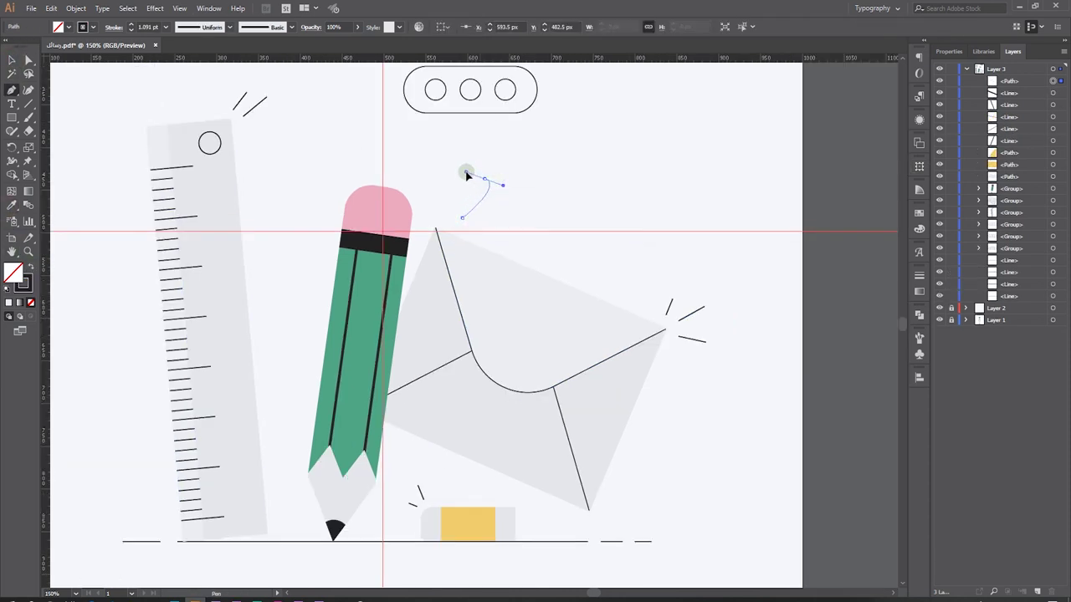
Step: Pen-draw a curl above the envelope, and Alt-drag copies to the ruler base (rotated horizontal) and envelope's lower corner
{"action": "left_click_drag", "start_coordinate": [467, 175], "coordinate": [474, 227]}
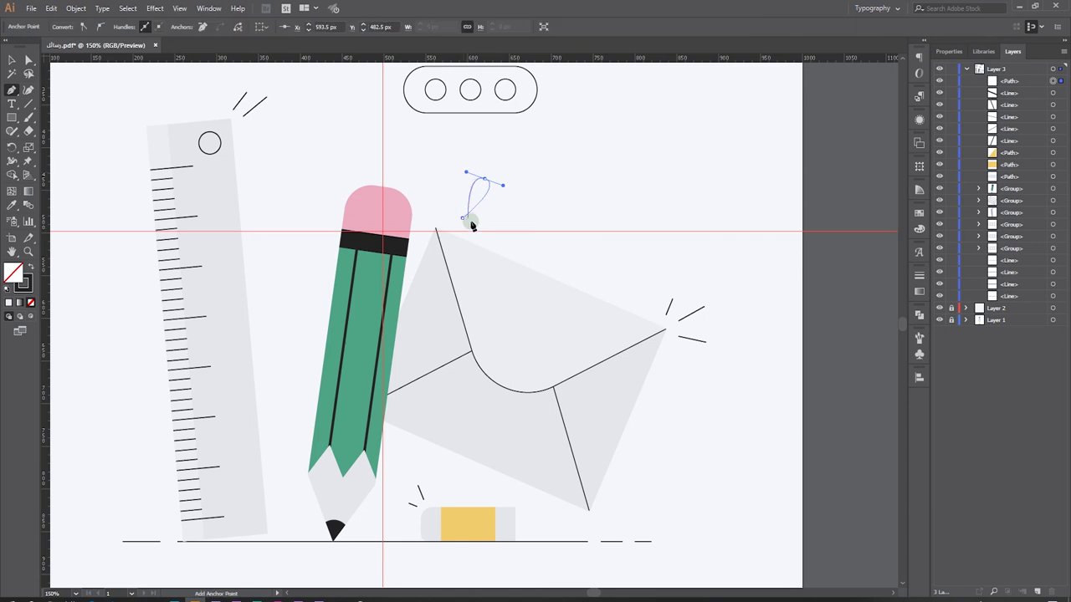
{"action": "left_click", "coordinate": [518, 222], "text": "ctrl"}
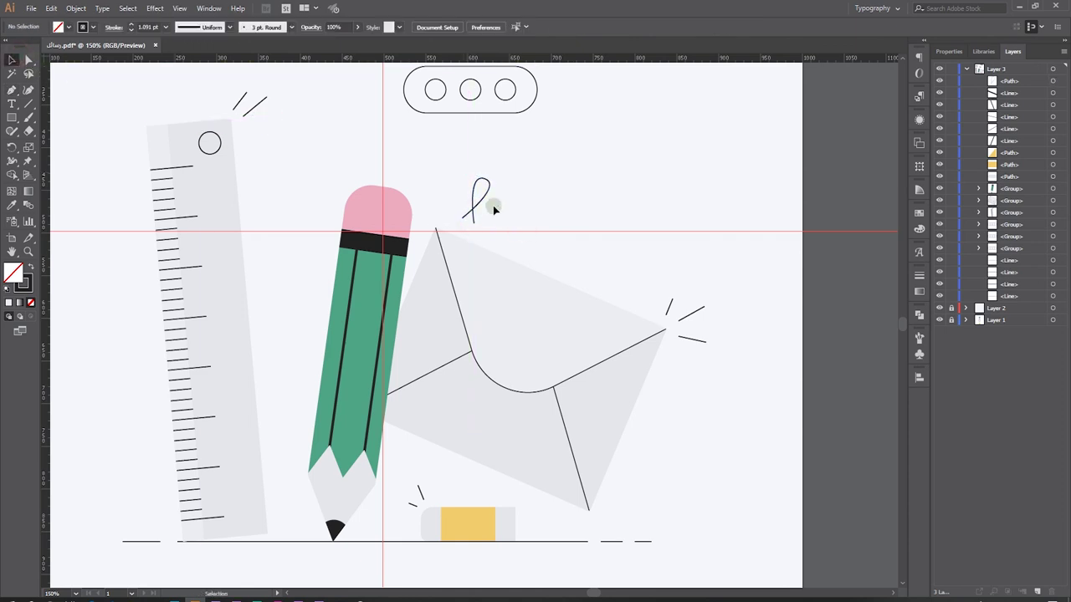
{"action": "mouse_move", "coordinate": [471, 209]}
{"action": "left_mouse_down"}
{"action": "mouse_move", "coordinate": [442, 191]}
{"action": "mouse_move", "coordinate": [141, 504]}
{"action": "left_mouse_up"}
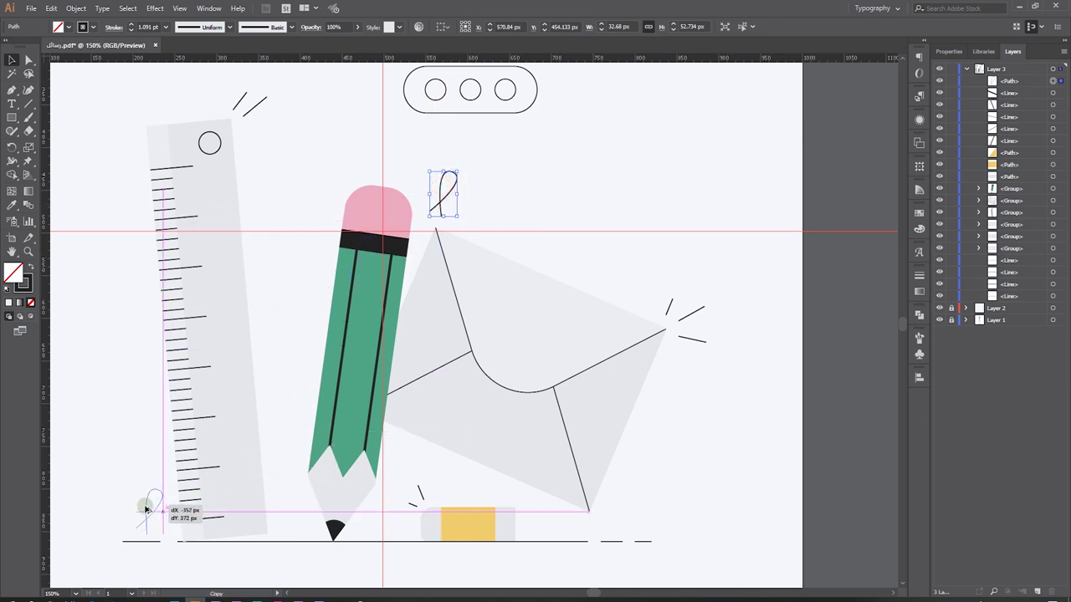
{"action": "left_click_drag", "start_coordinate": [141, 504], "coordinate": [141, 505]}
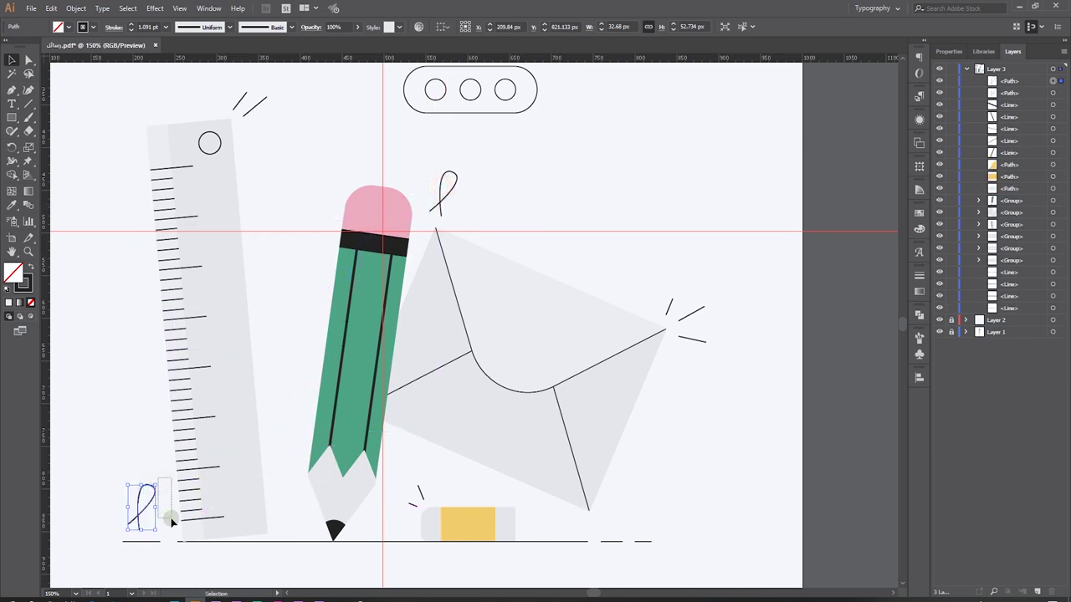
{"action": "left_click_drag", "start_coordinate": [157, 481], "coordinate": [154, 507]}
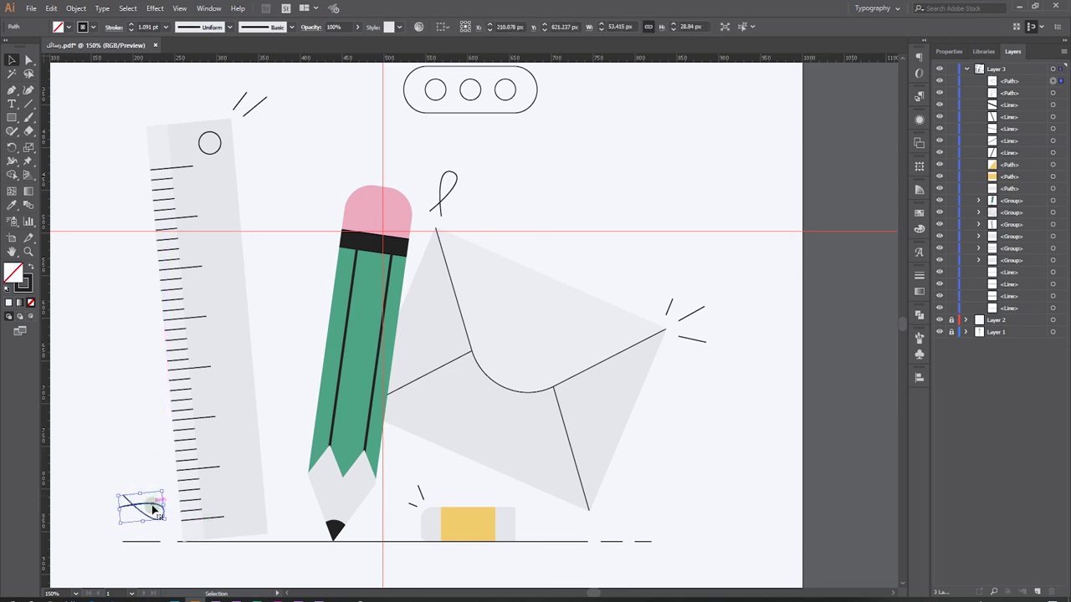
{"action": "left_click_drag", "start_coordinate": [143, 460], "coordinate": [202, 501]}
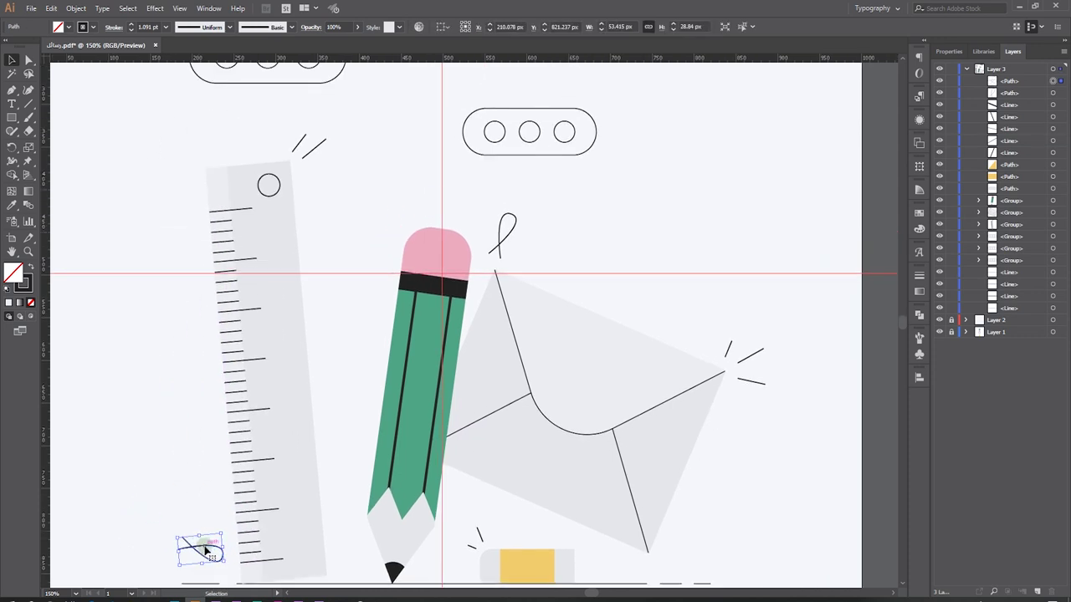
{"action": "left_click_drag", "start_coordinate": [206, 549], "coordinate": [686, 549]}
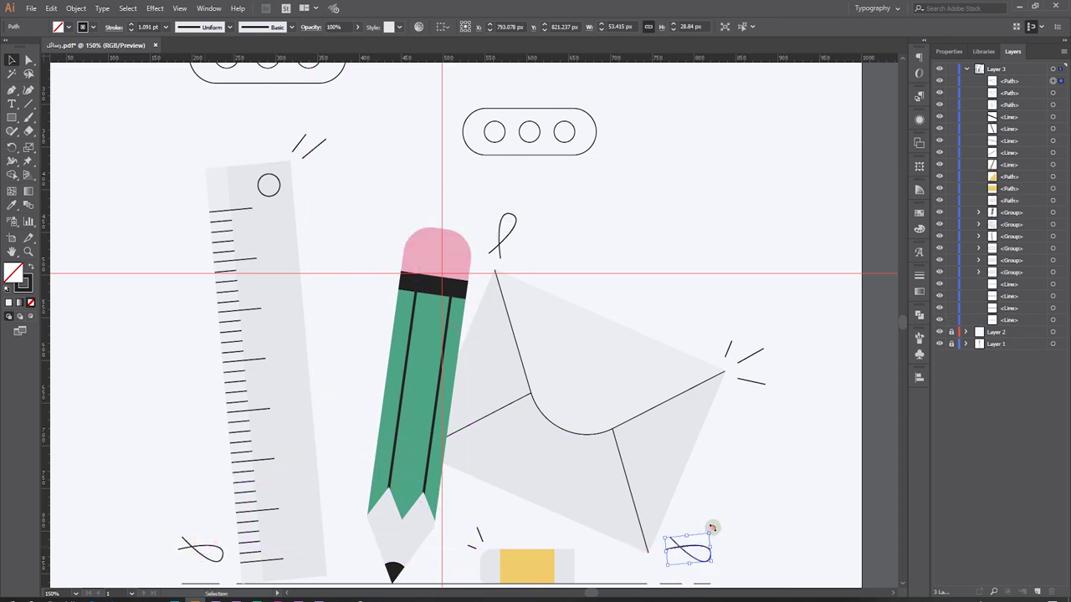
{"action": "left_click", "coordinate": [807, 478]}
{"action": "scroll", "coordinate": [670, 381], "scroll_direction": "down", "scroll_amount": 1, "text": "alt"}
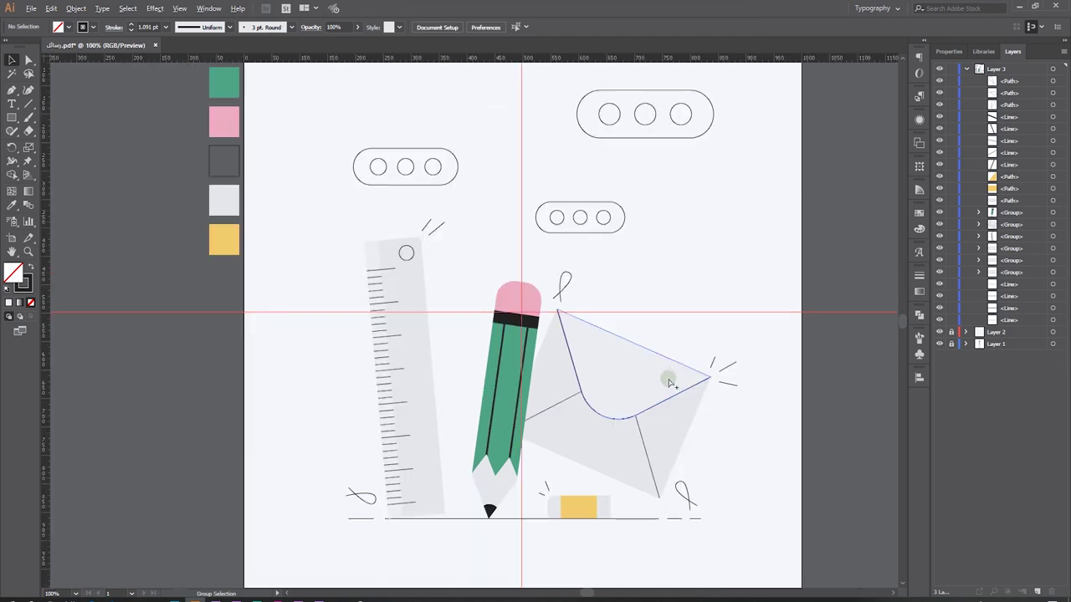
Step: Scale down the loop doodle above the pencil from its centre
{"action": "scroll", "coordinate": [676, 324], "scroll_direction": "down", "scroll_amount": 1, "text": "alt"}
{"action": "mouse_move", "coordinate": [690, 292]}
{"action": "left_mouse_down"}
{"action": "mouse_move", "coordinate": [628, 308]}
{"action": "mouse_move", "coordinate": [631, 282]}
{"action": "mouse_move", "coordinate": [641, 288]}
{"action": "left_mouse_up"}
{"action": "scroll", "coordinate": [621, 301], "scroll_direction": "up", "scroll_amount": 1, "text": "alt"}
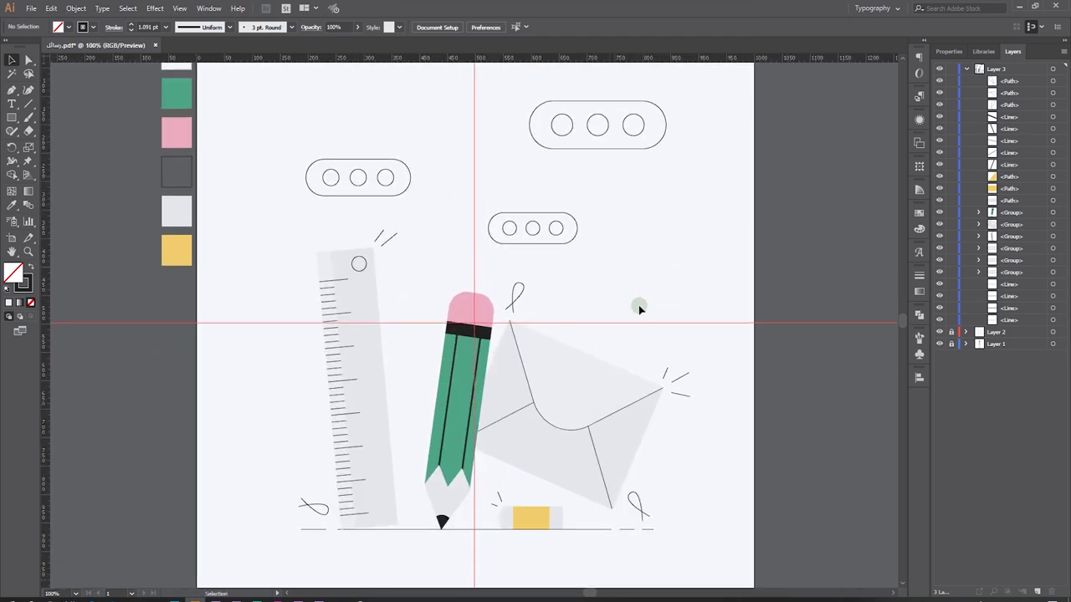
{"action": "left_click", "coordinate": [522, 286], "text": "alt"}
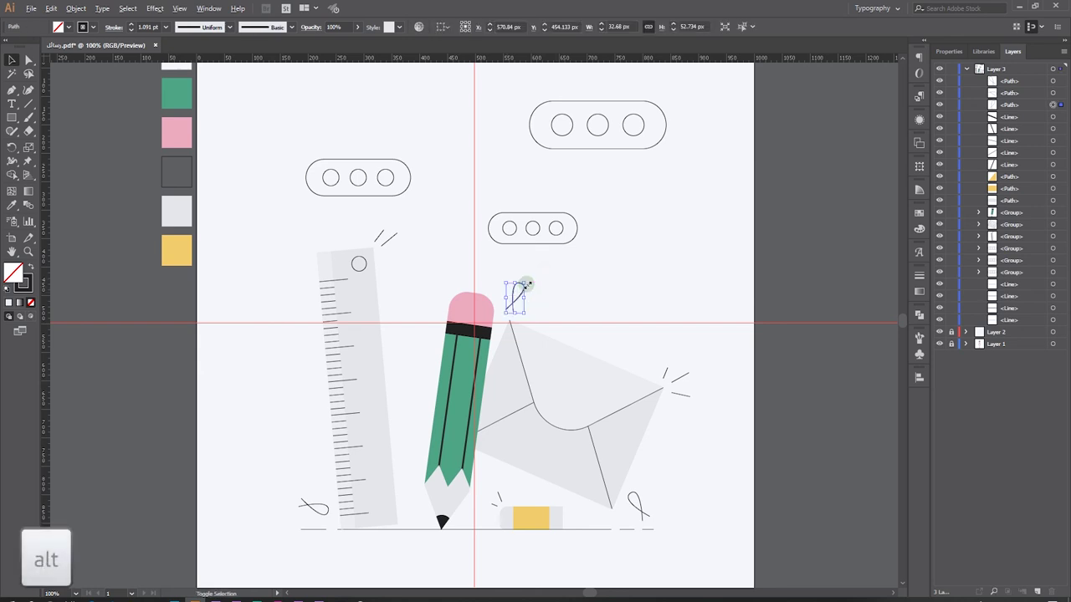
{"action": "left_click_drag", "start_coordinate": [523, 282], "coordinate": [529, 311]}
{"action": "left_click", "coordinate": [552, 281]}
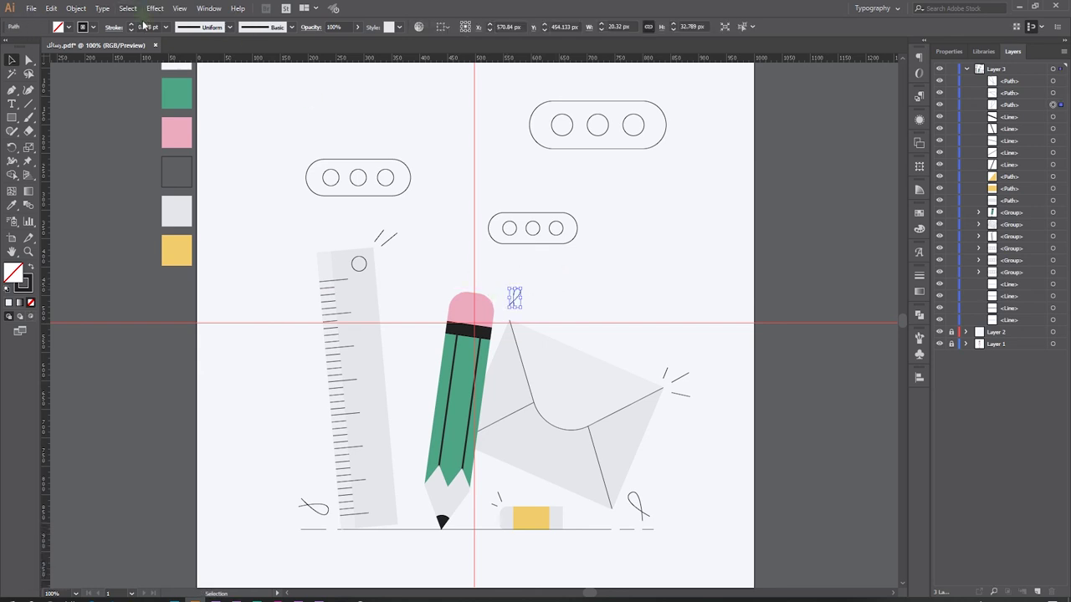
{"action": "key", "text": "ctrl+g"}
Step: Shrink the loop doodle beside the envelope's lower corner
{"action": "left_click", "coordinate": [660, 499]}
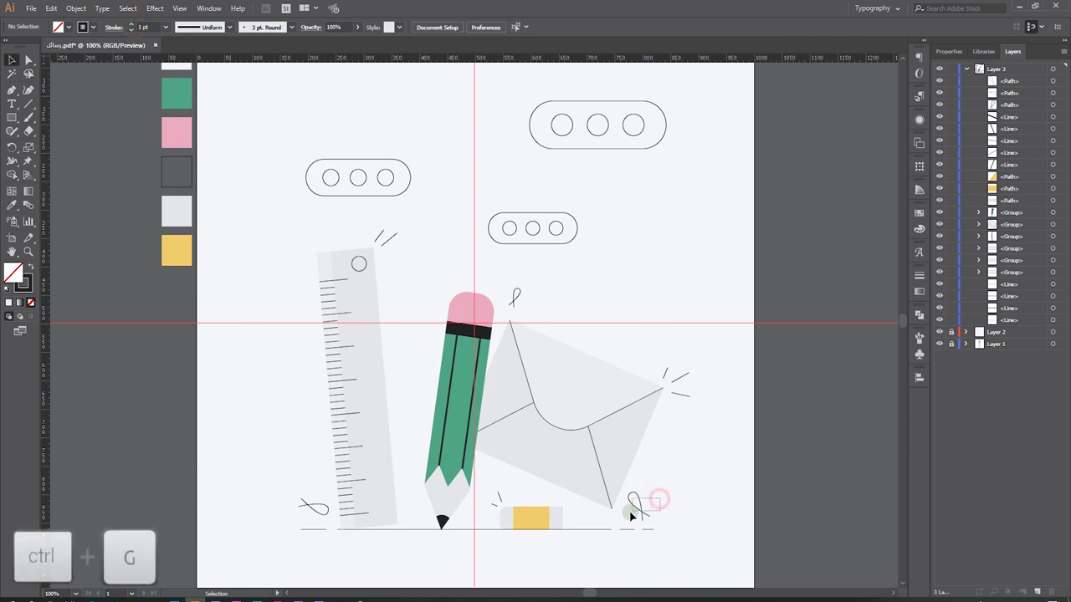
{"action": "left_click", "coordinate": [636, 494]}
{"action": "left_click_drag", "start_coordinate": [633, 492], "coordinate": [667, 483]}
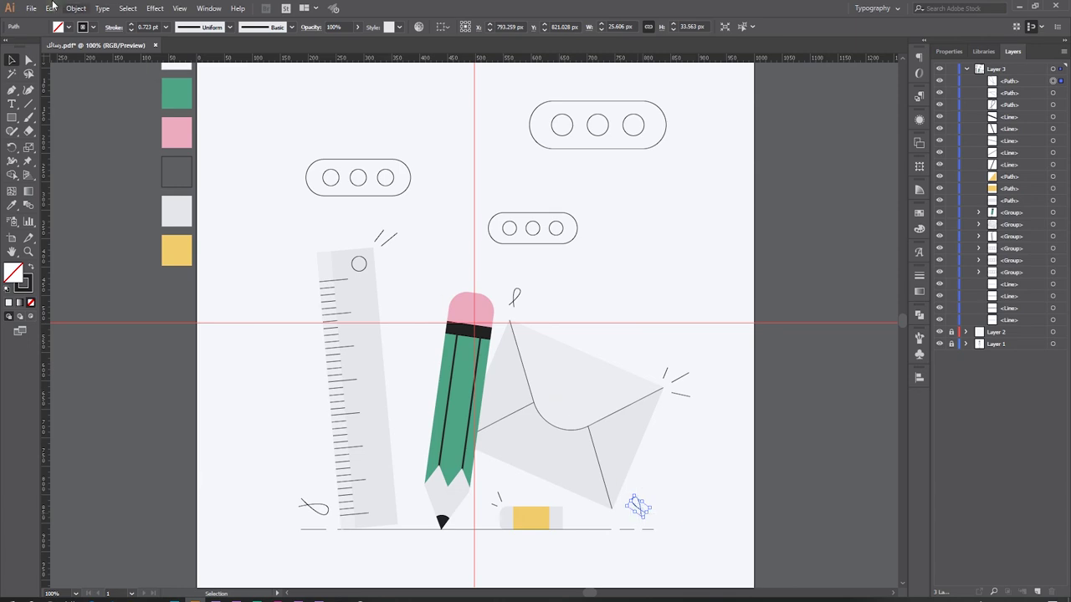
{"action": "left_click", "coordinate": [674, 285]}
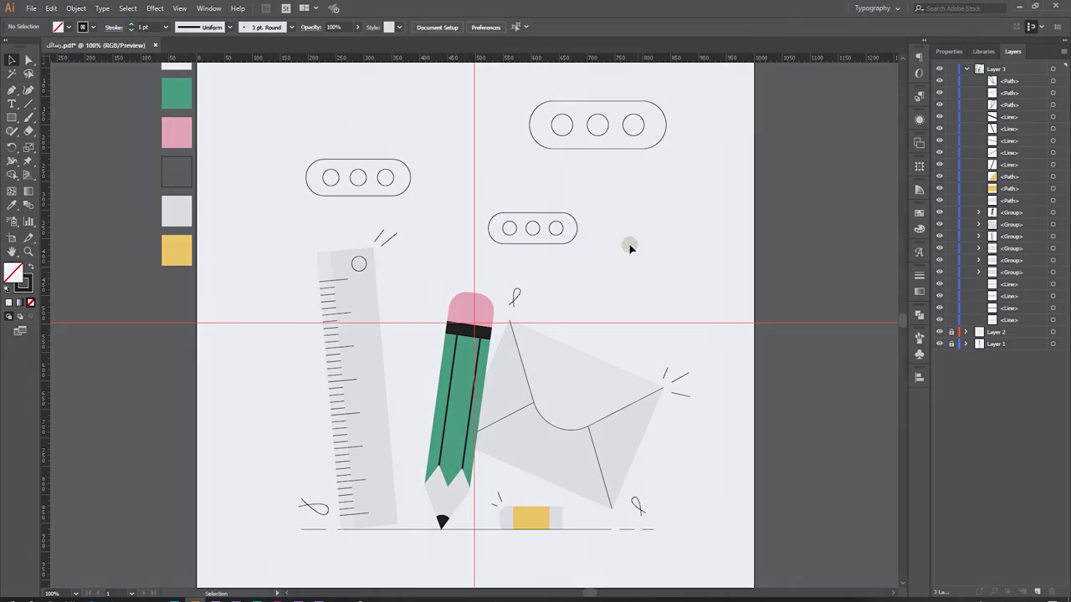